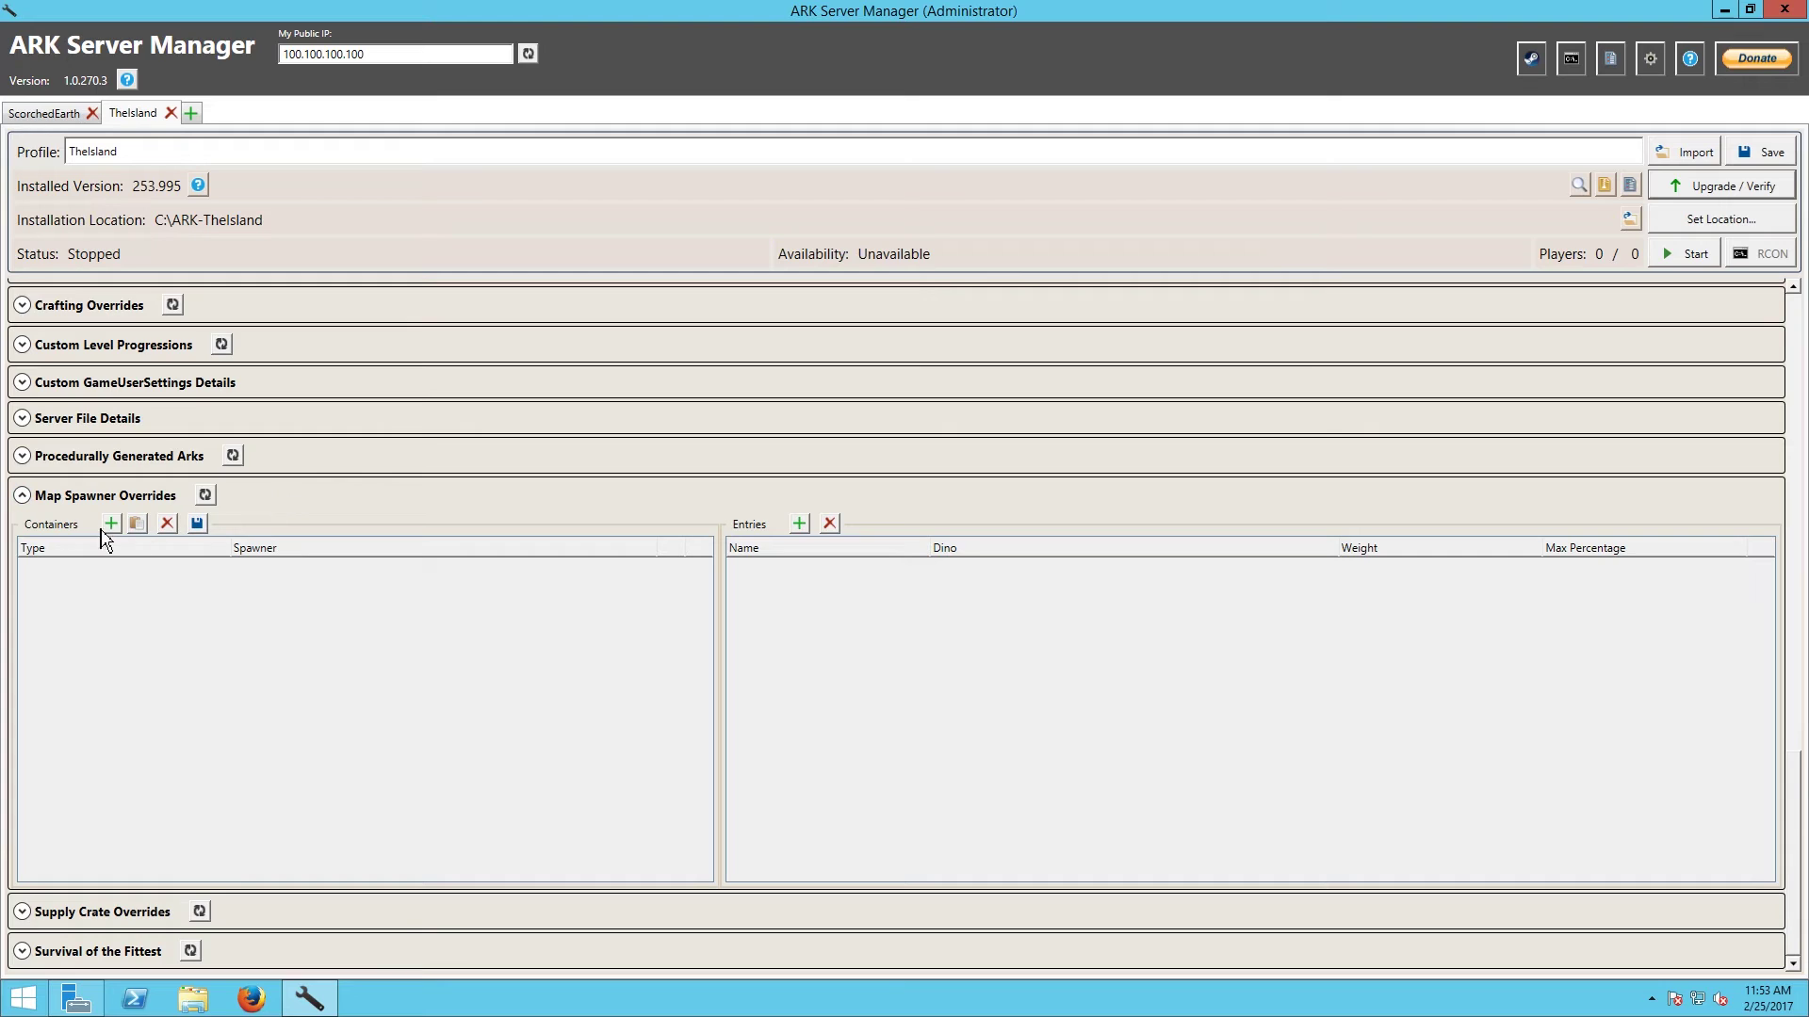
# Step: Expand the Map Spawner Overrides section of TheIsland profile to show its Containers and Entries lists
pyautogui.scroll(4, 391, 513)
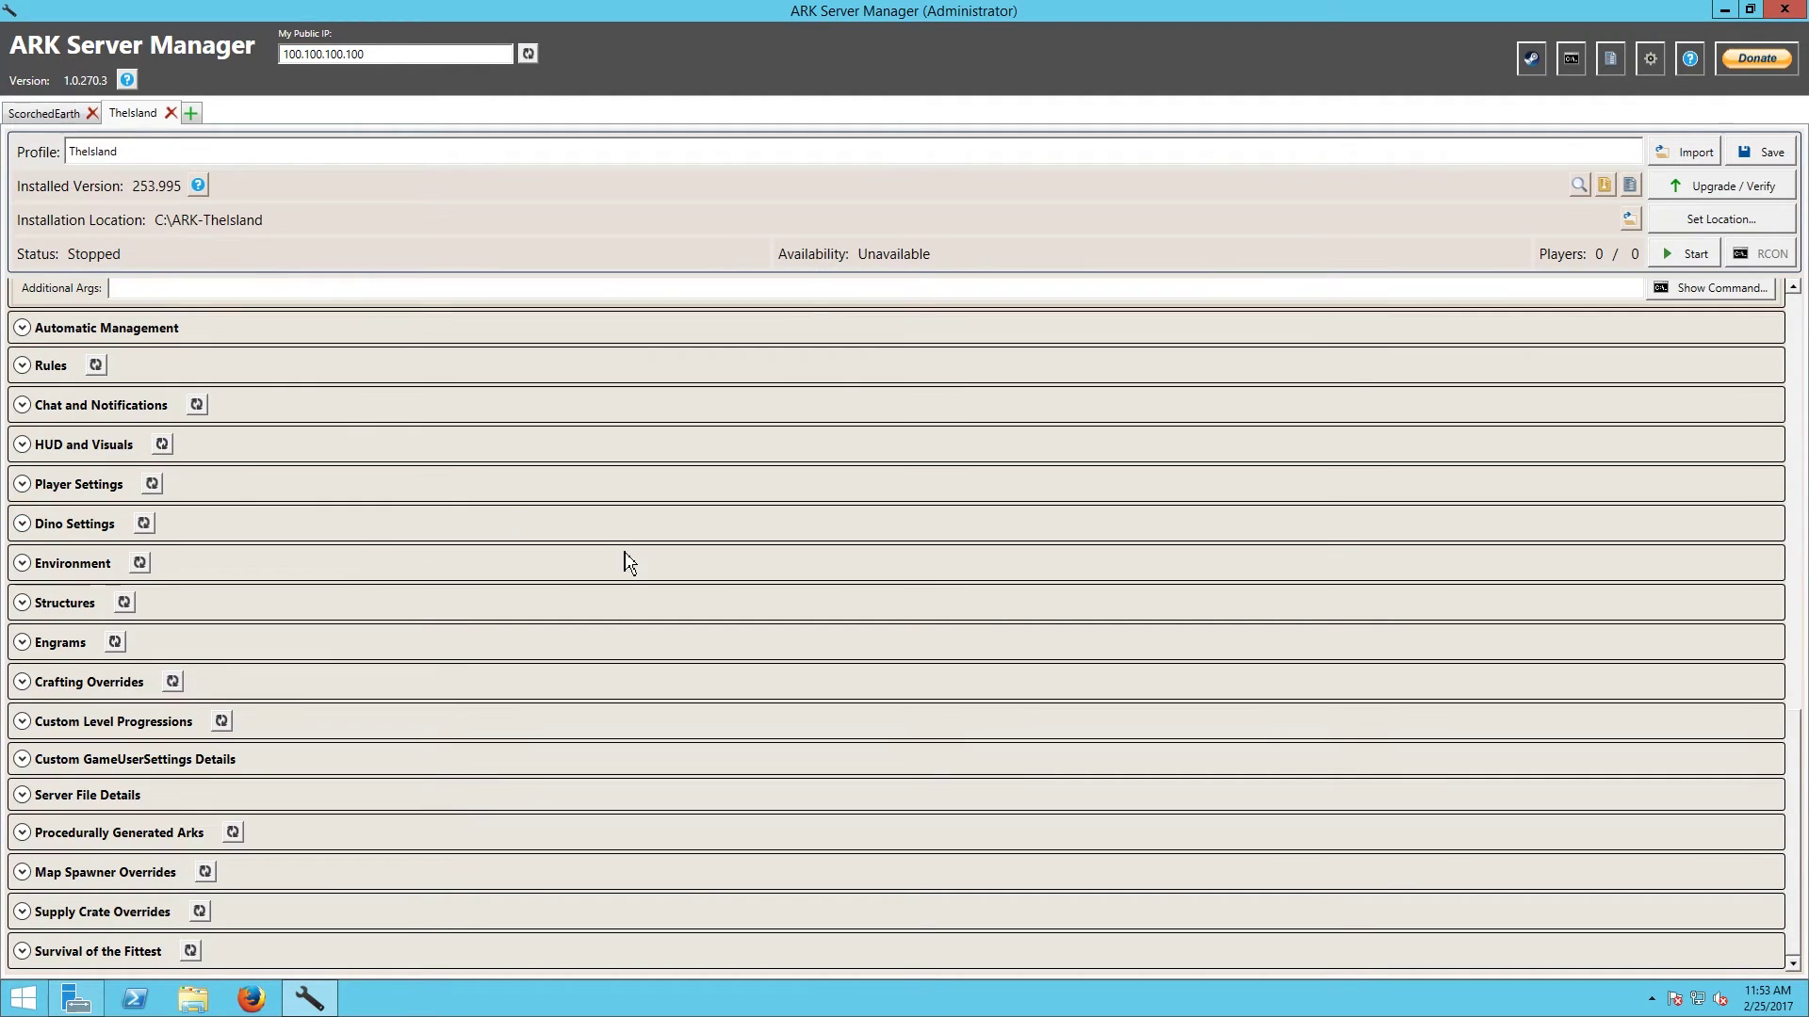
pyautogui.scroll(1, 377, 614)
pyautogui.scroll(5, 376, 615)
pyautogui.scroll(-4, 150, 750)
pyautogui.scroll(-2, 148, 801)
pyautogui.scroll(-2, 189, 806)
pyautogui.click(141, 874)
pyautogui.scroll(-5, 282, 800)
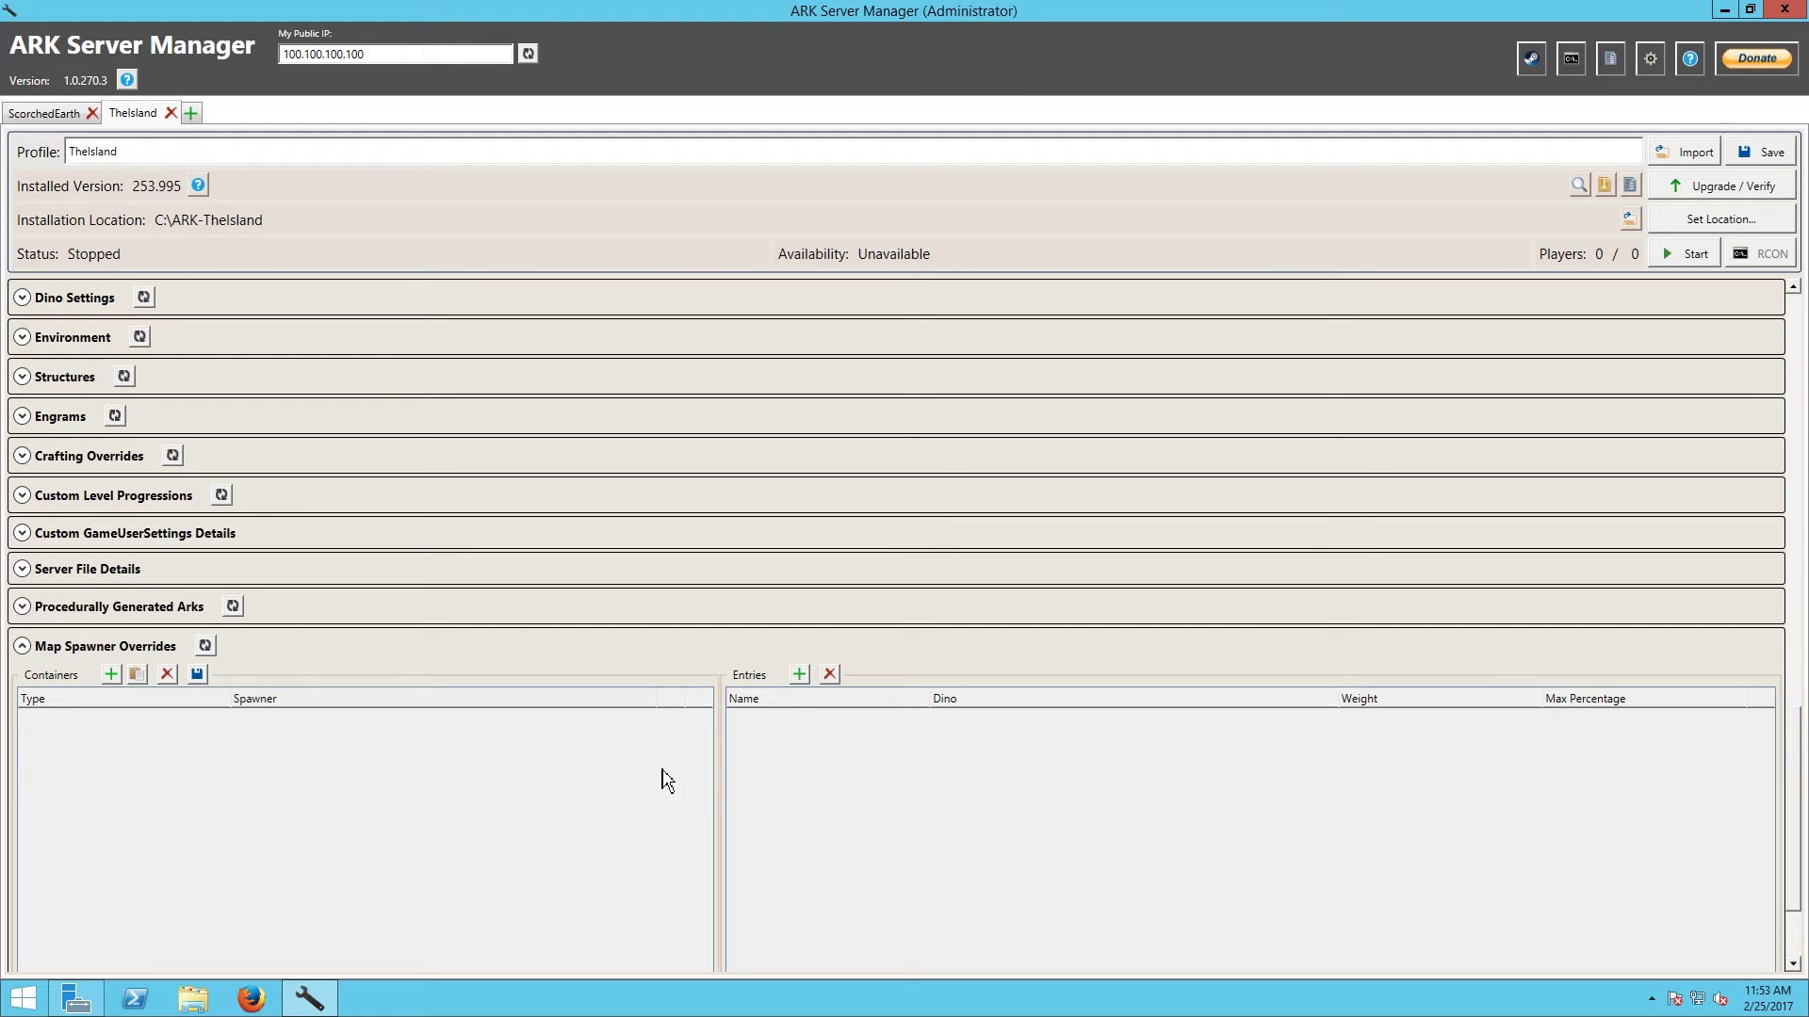
pyautogui.moveTo(1795, 754); pyautogui.dragTo(1795, 840)
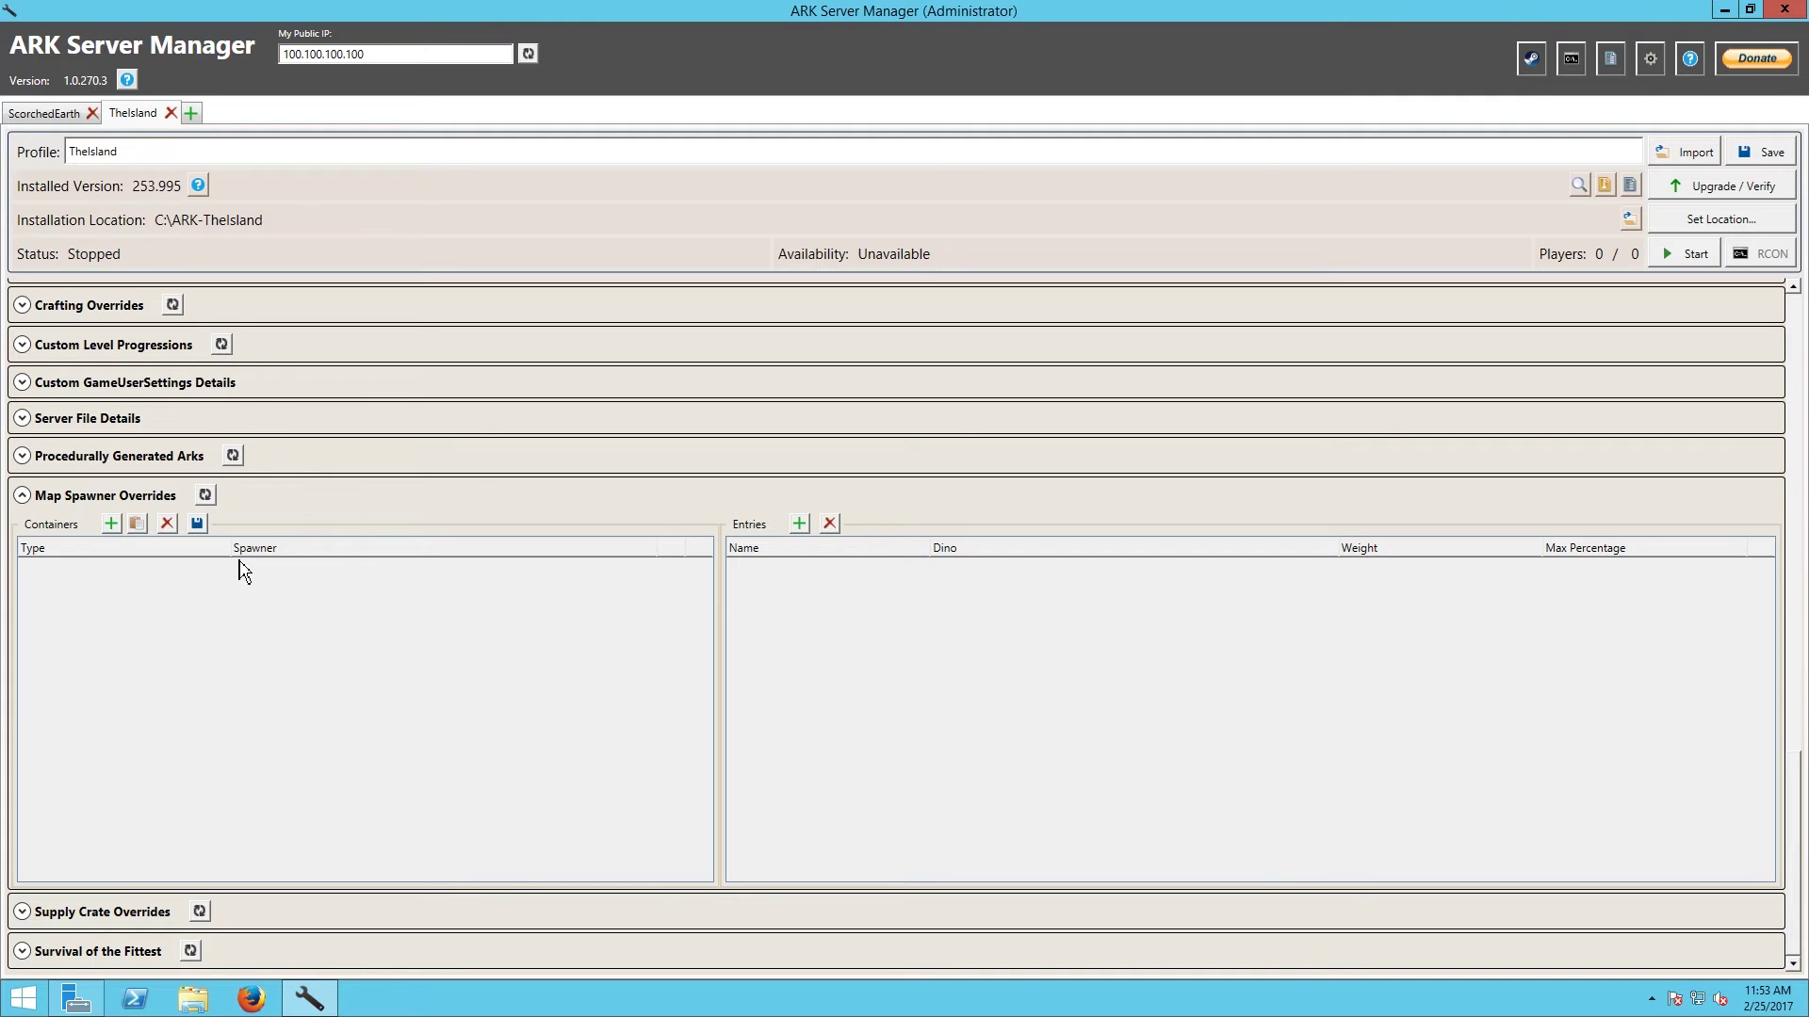
# Step: Create a map spawner override container and set its type to Add
pyautogui.click(111, 524)
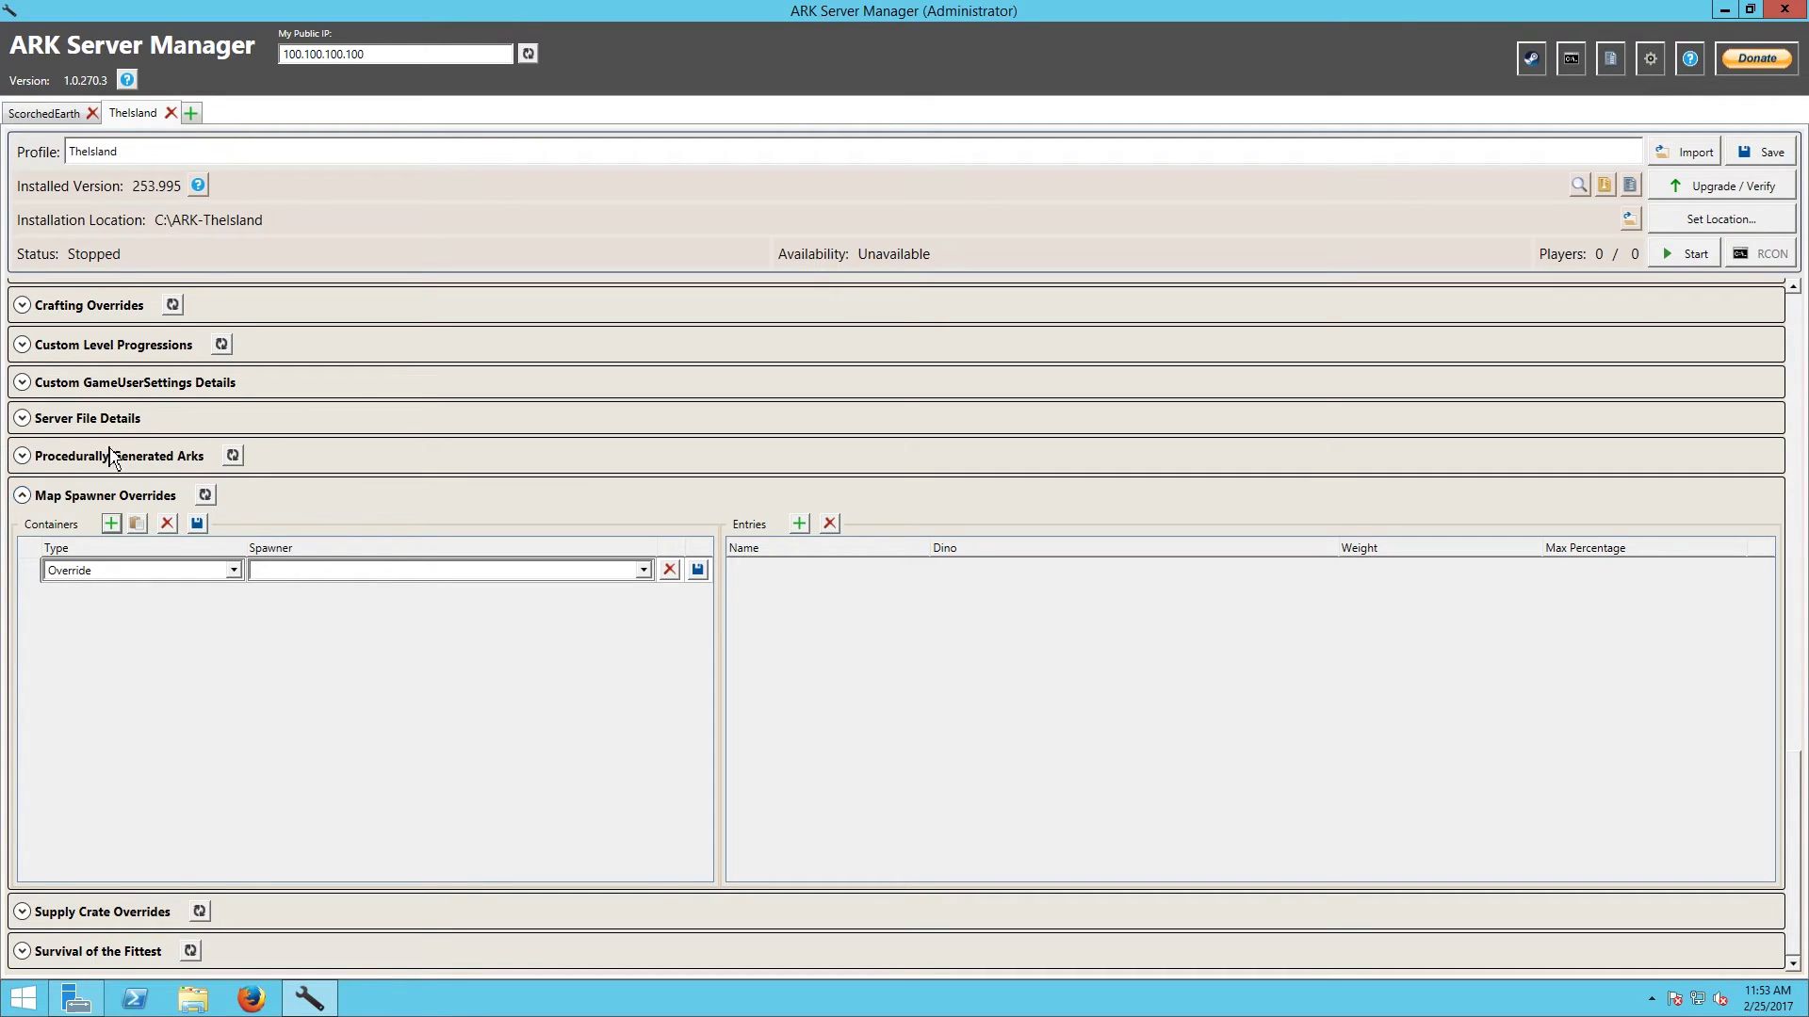
pyautogui.click(122, 574)
pyautogui.click(234, 570)
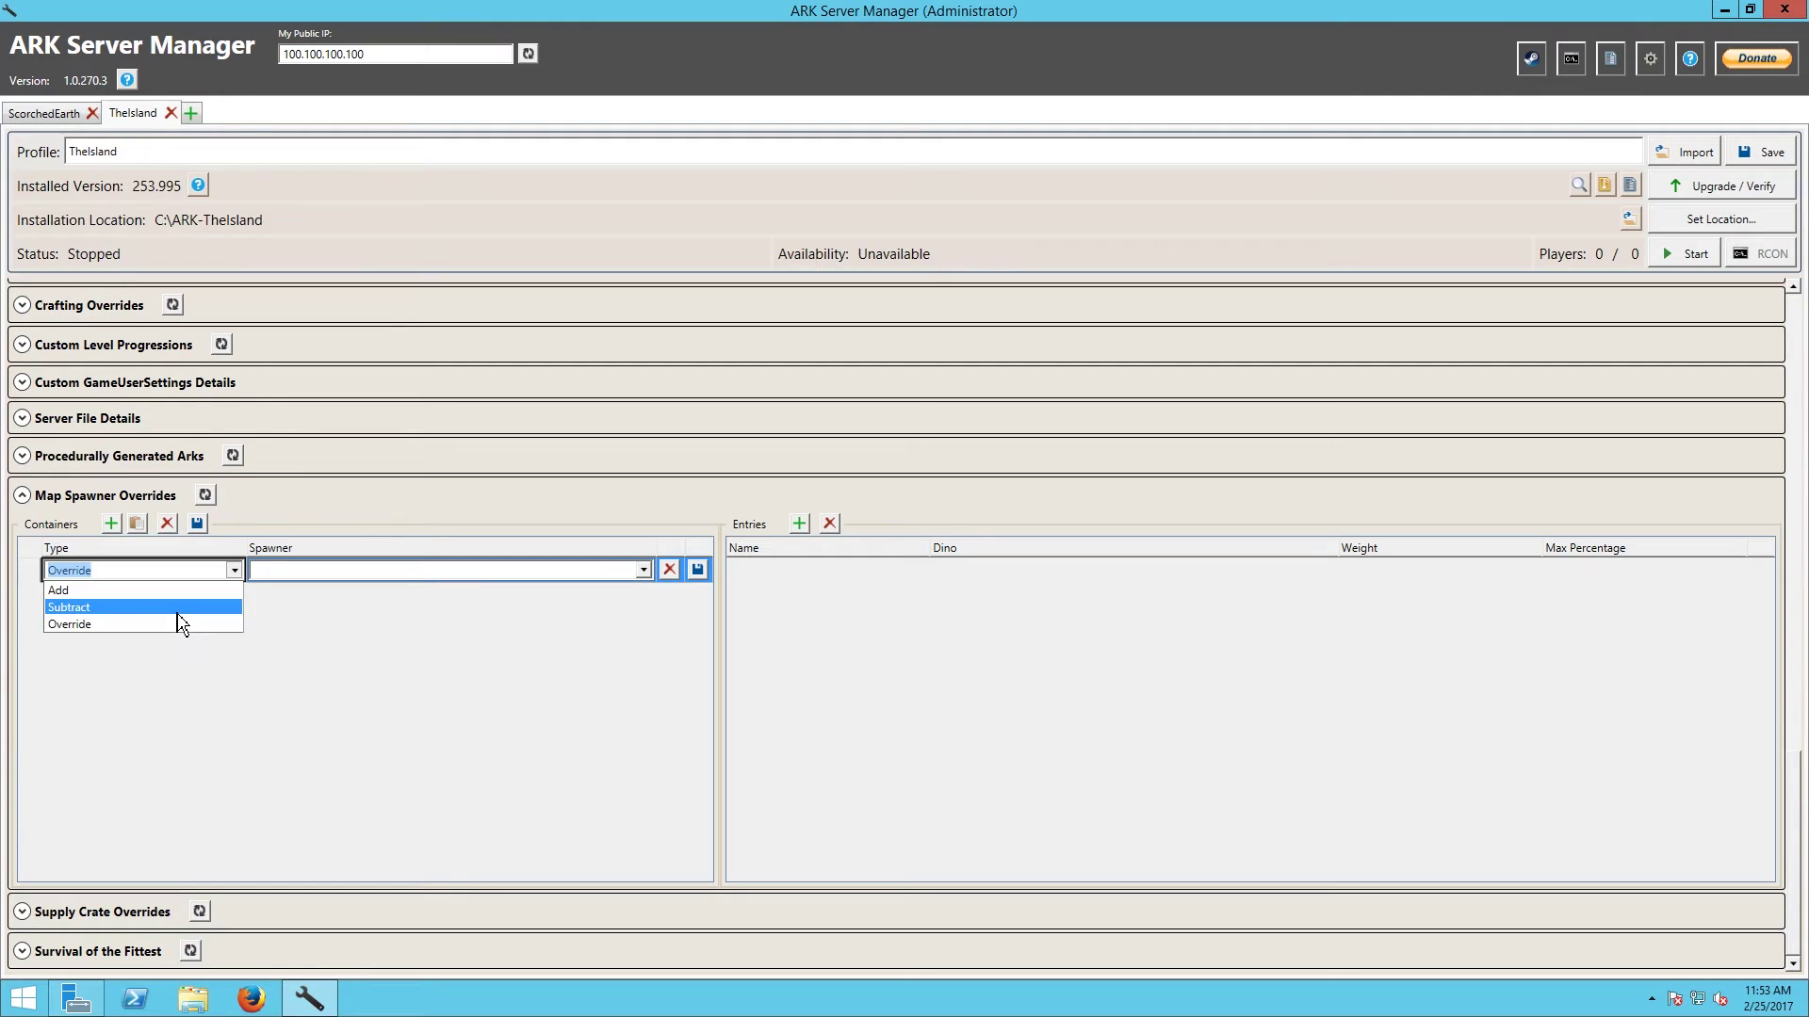
pyautogui.press('Up')
pyautogui.press('Return')
pyautogui.click(234, 571)
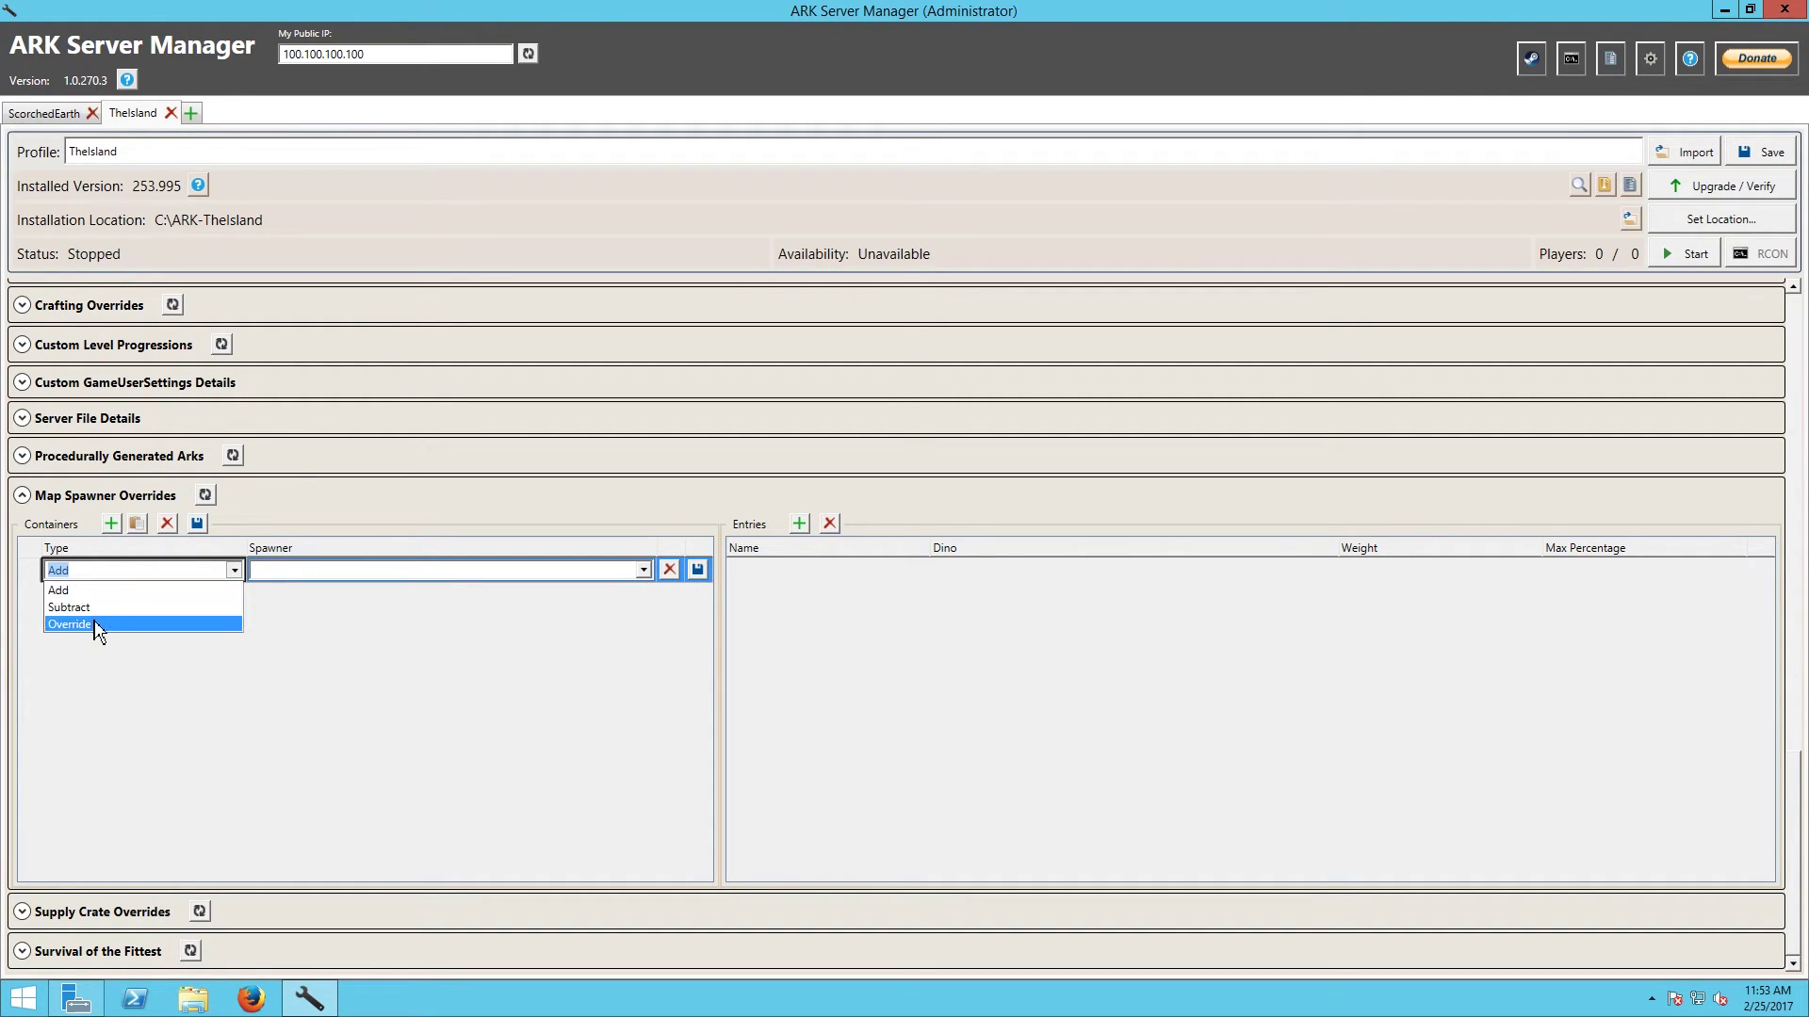
pyautogui.click(83, 571)
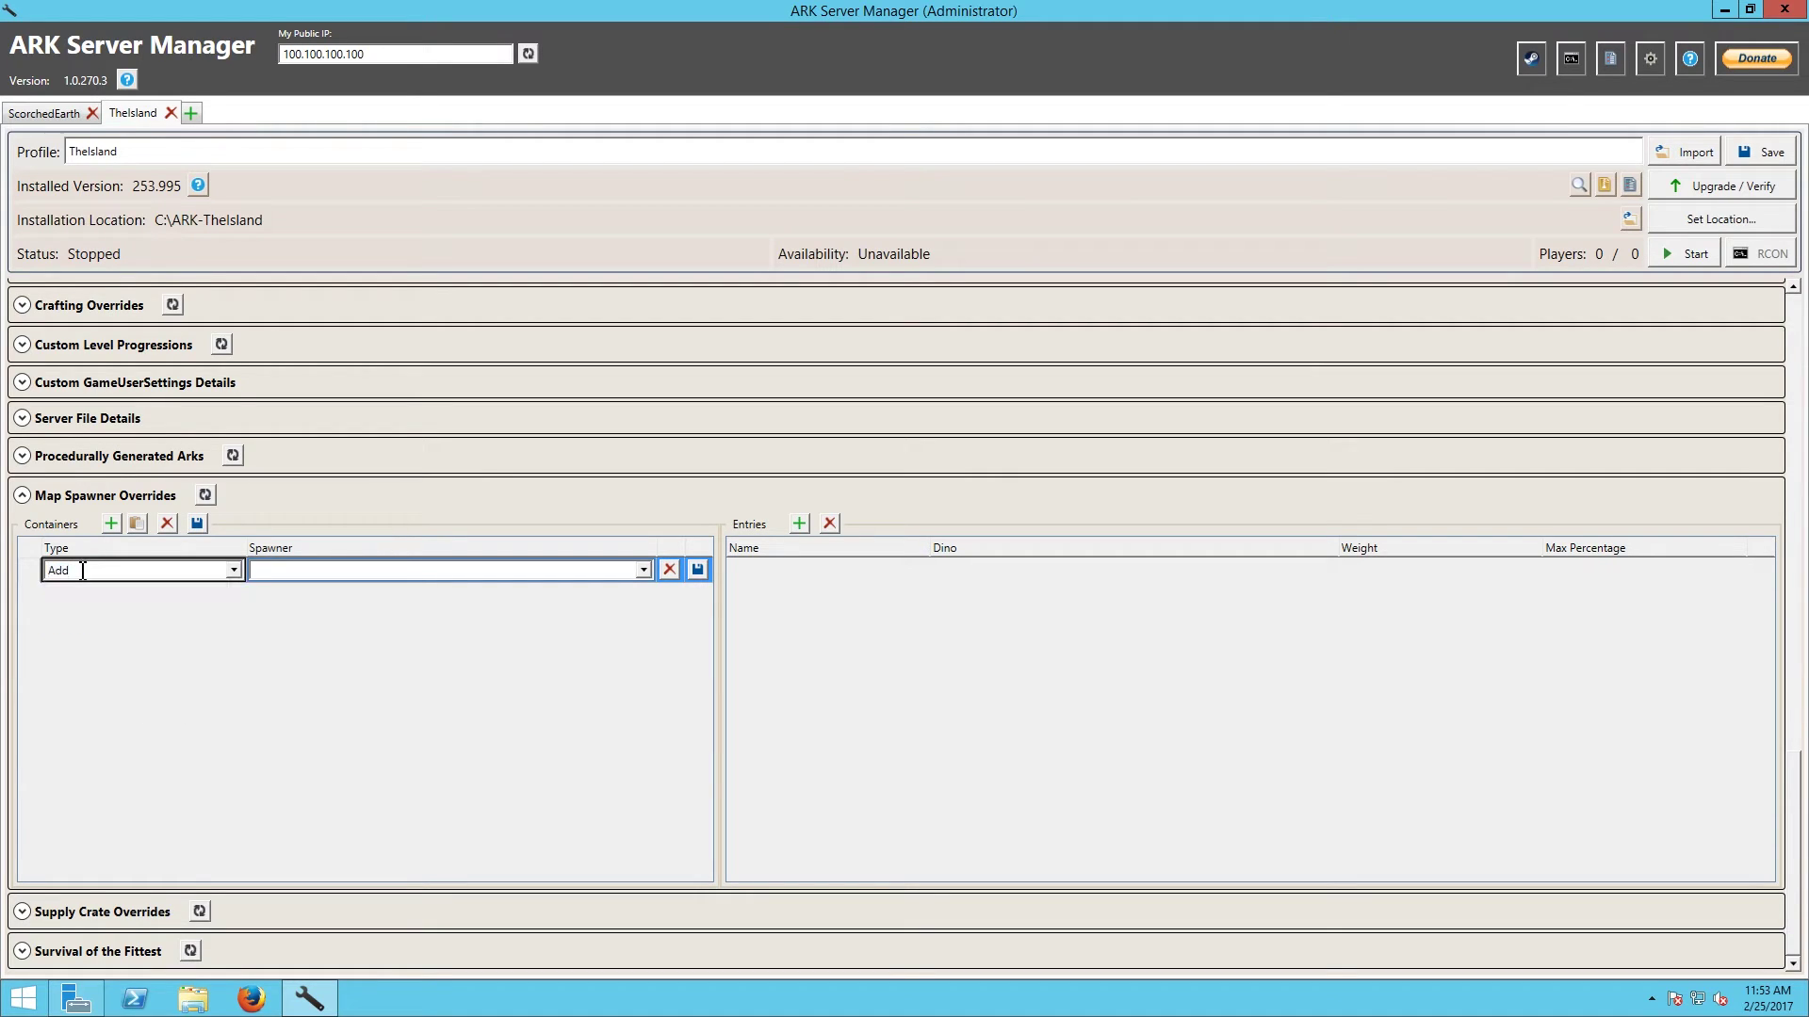
# Step: Look through the spawners available for the new container, especially TheIsland entries for water, beach, caves, grassland, mountain and swamp
pyautogui.click(358, 575)
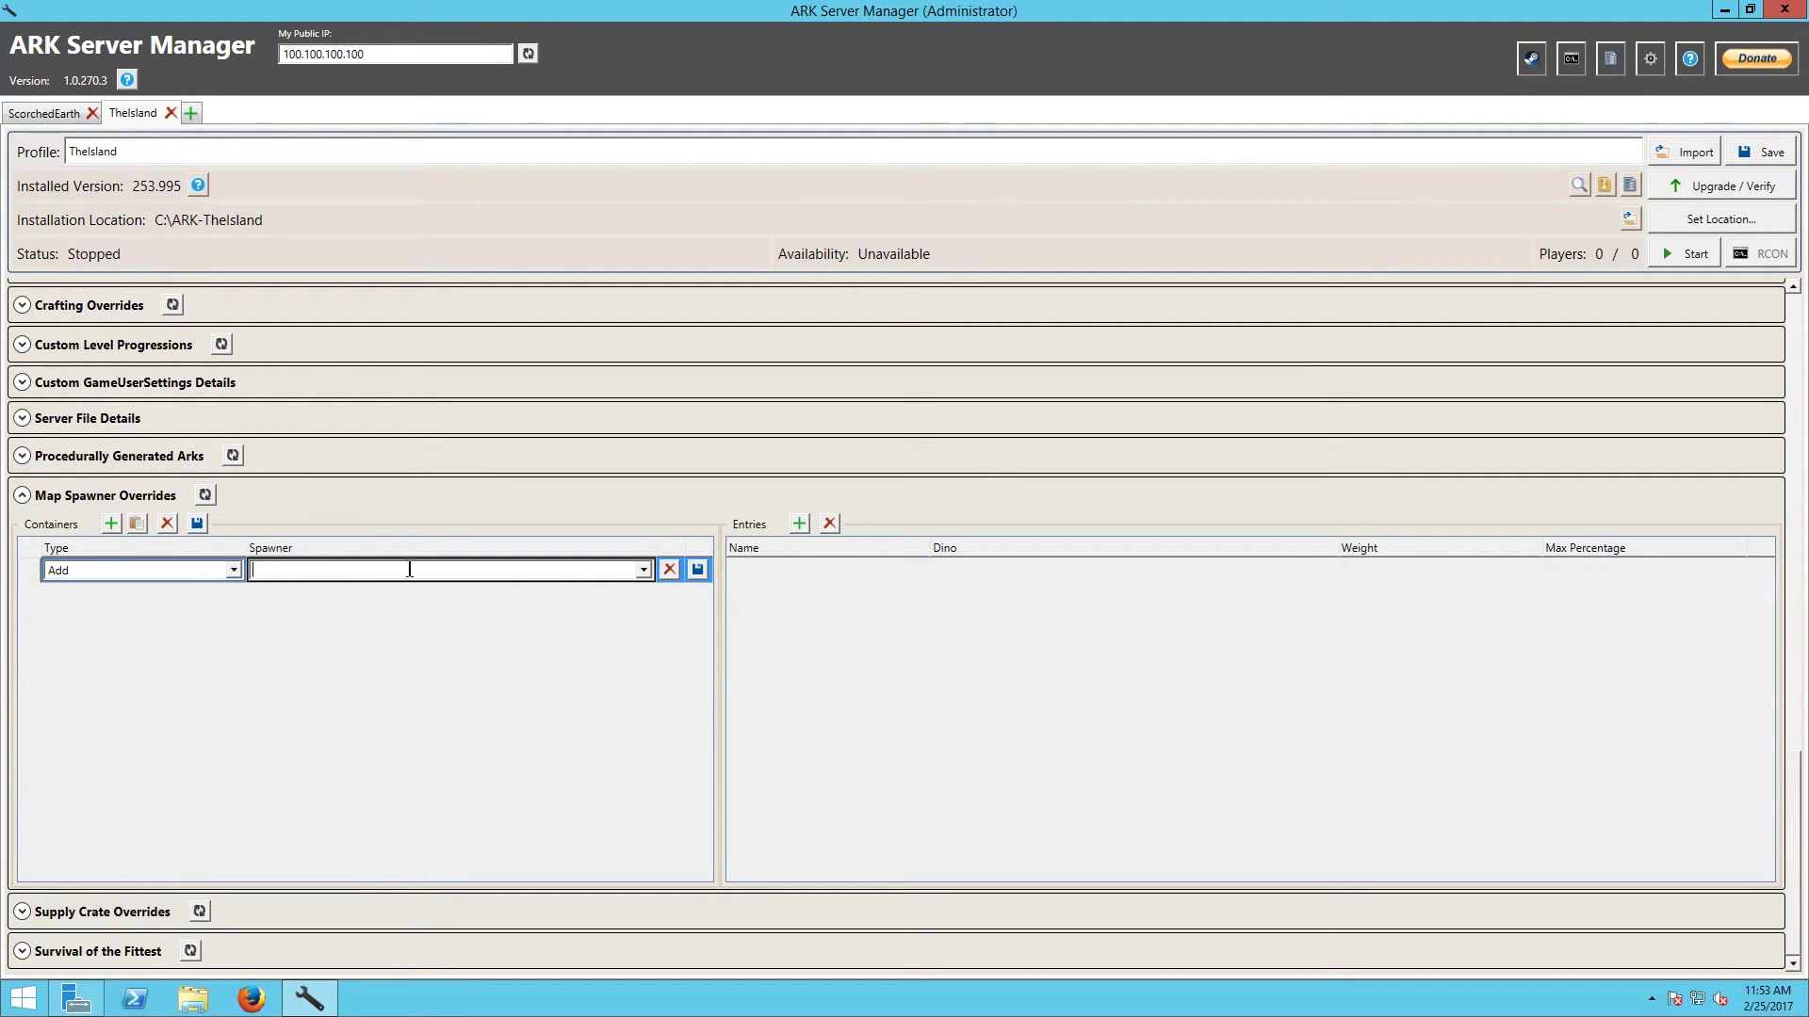
pyautogui.click(645, 571)
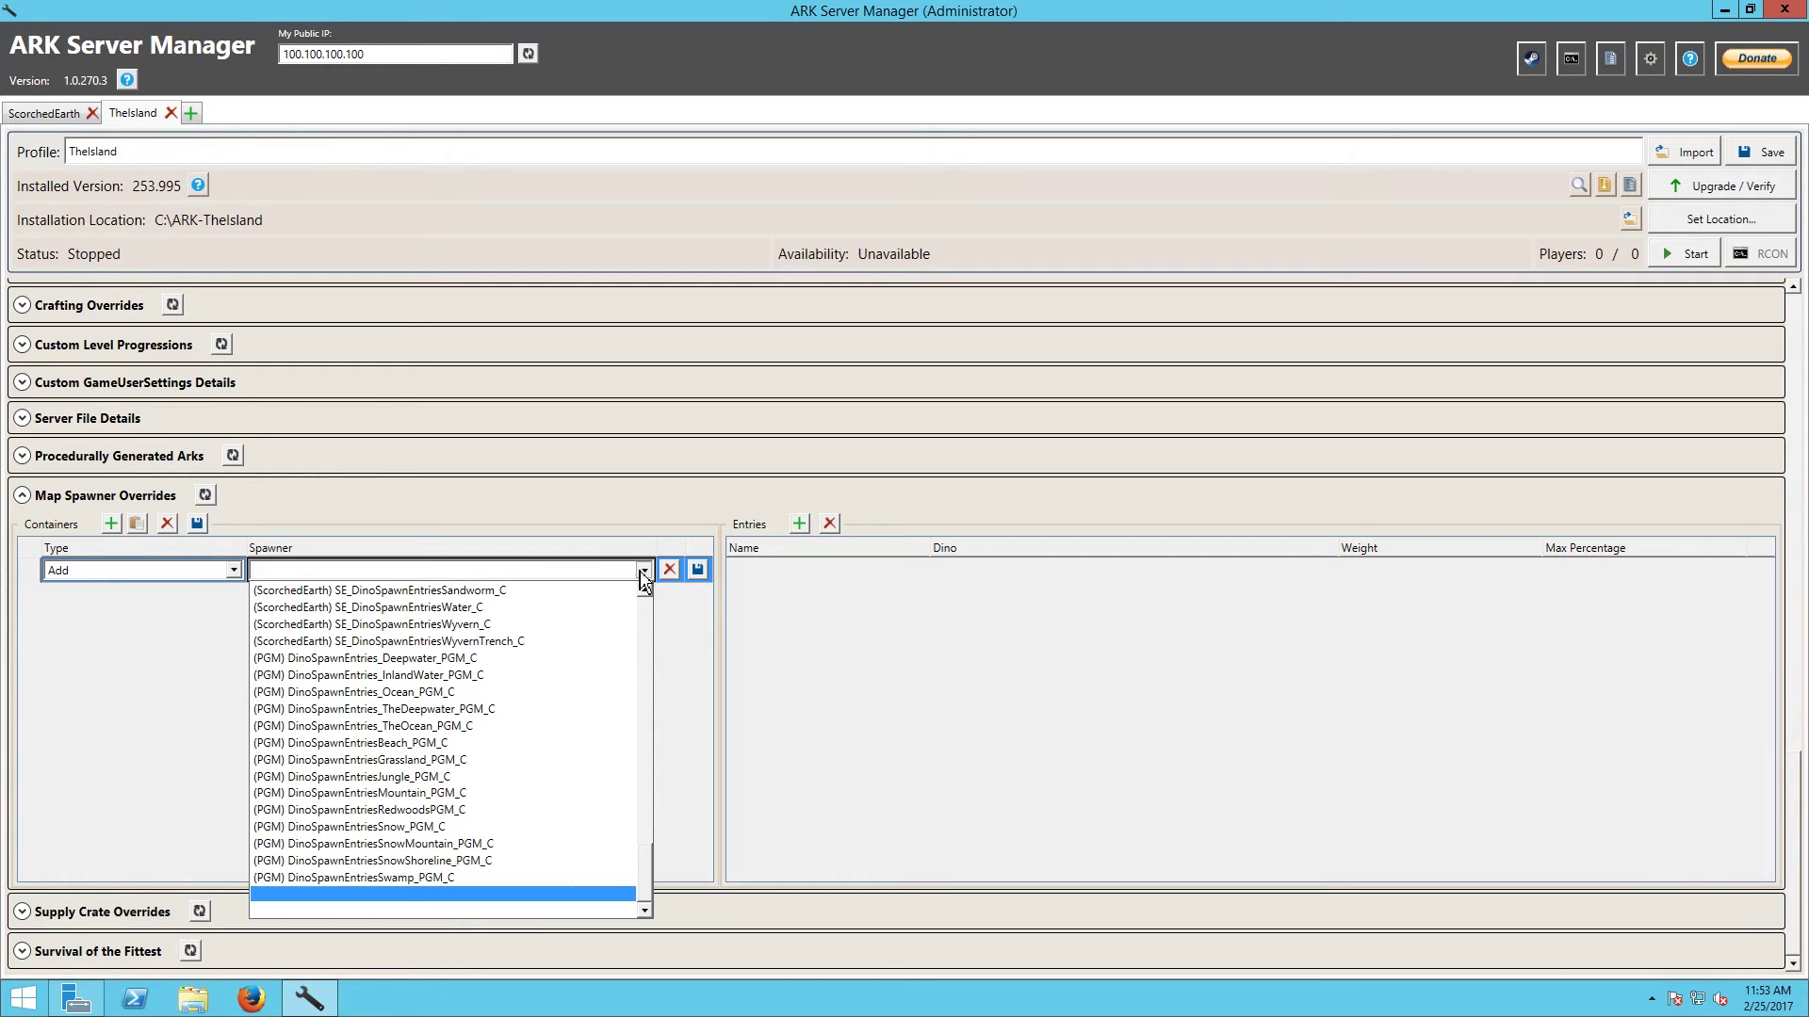
pyautogui.scroll(15, 553, 749)
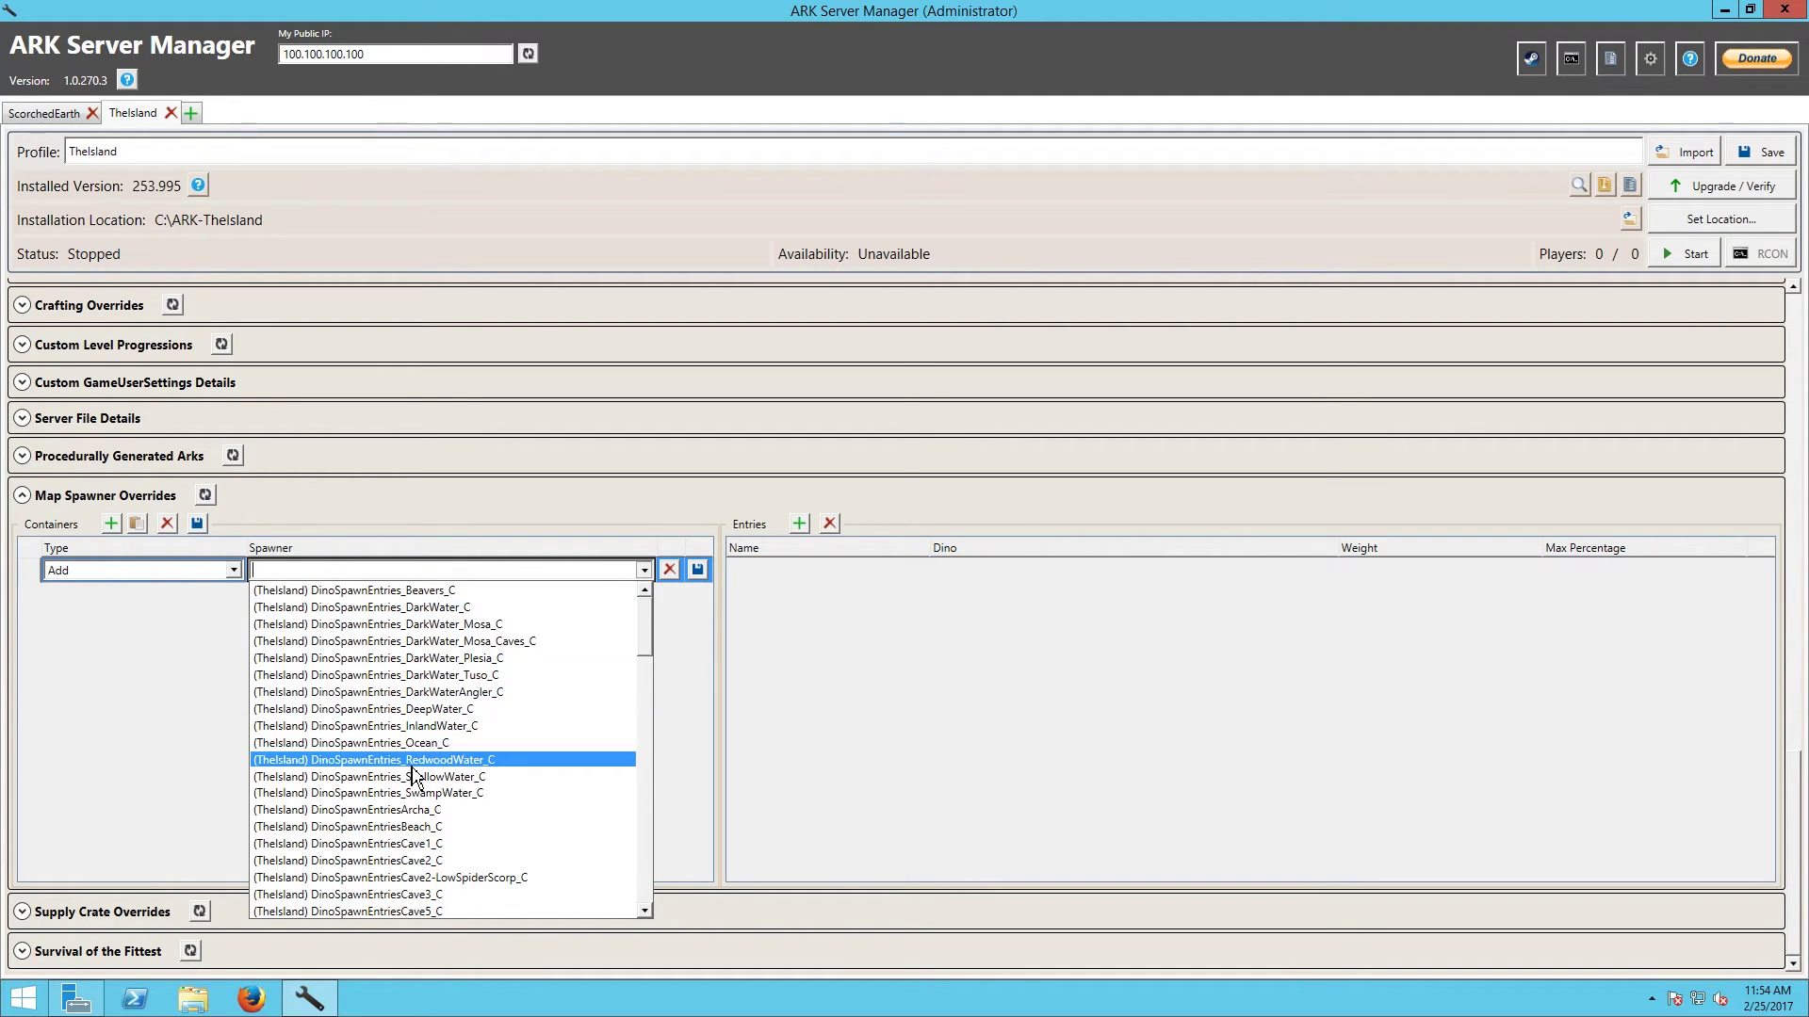
pyautogui.scroll(-2, 452, 745)
pyautogui.scroll(-11, 405, 768)
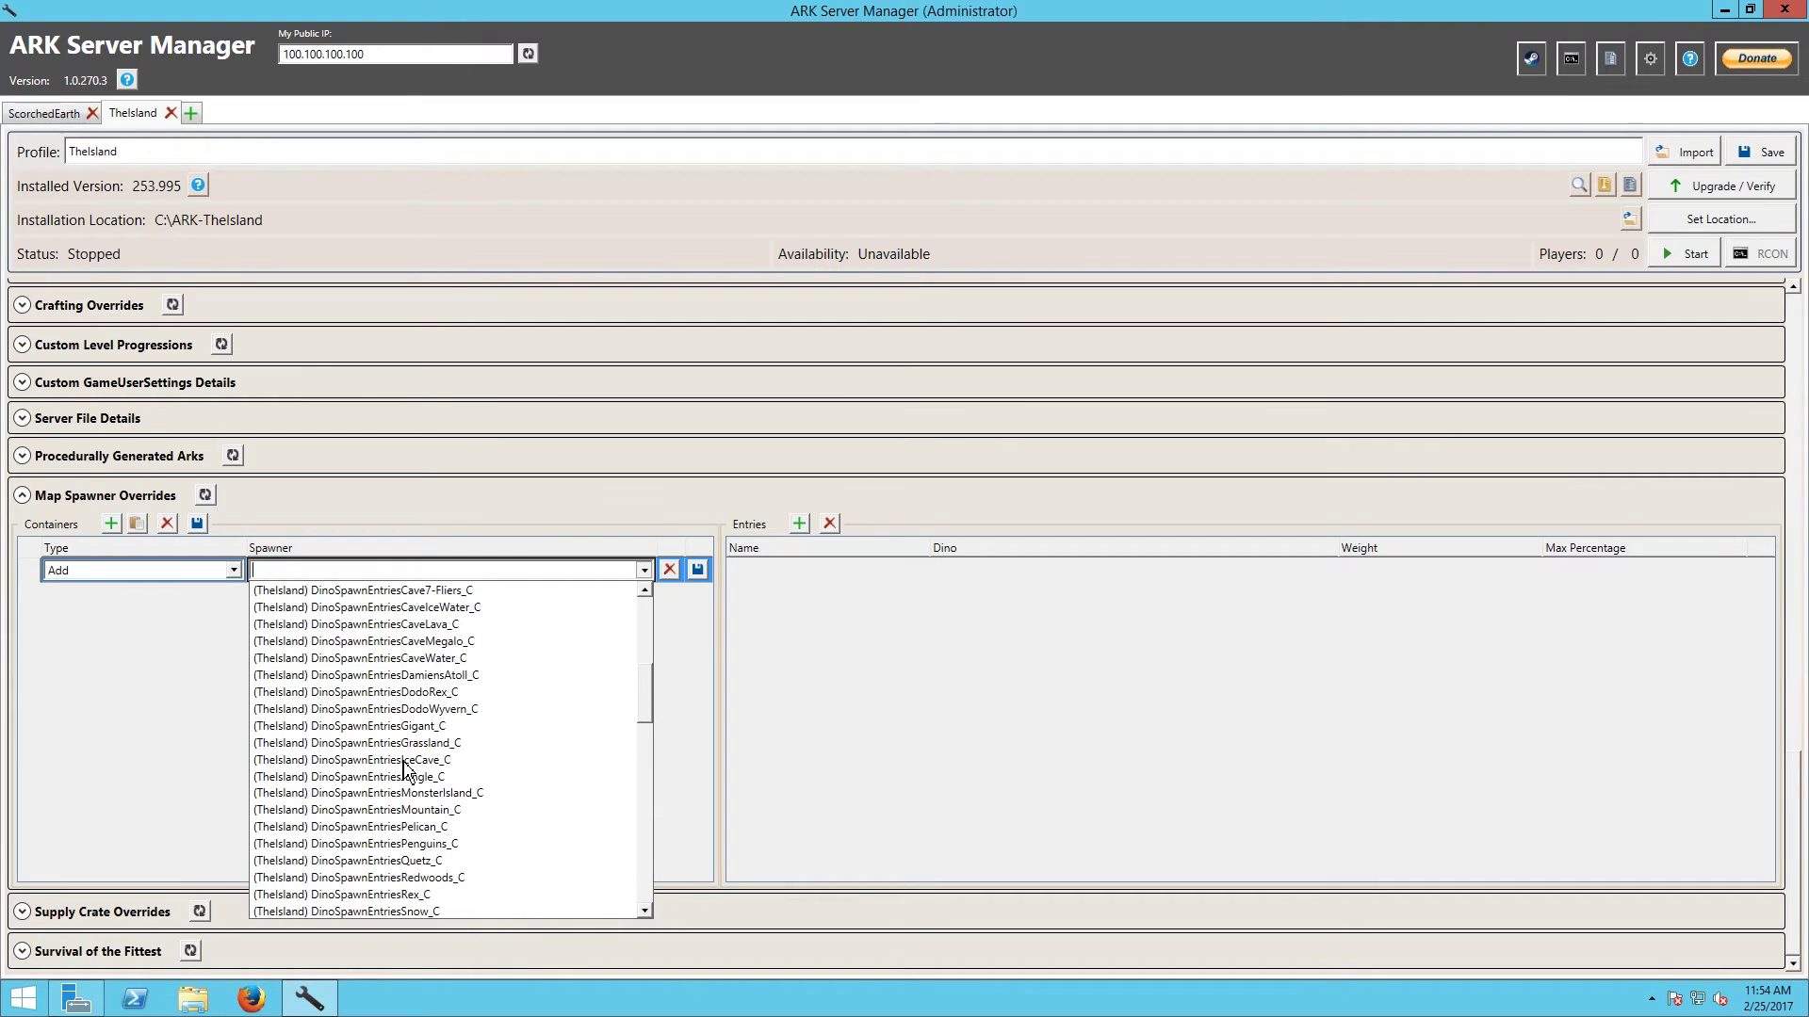
pyautogui.scroll(3, 405, 772)
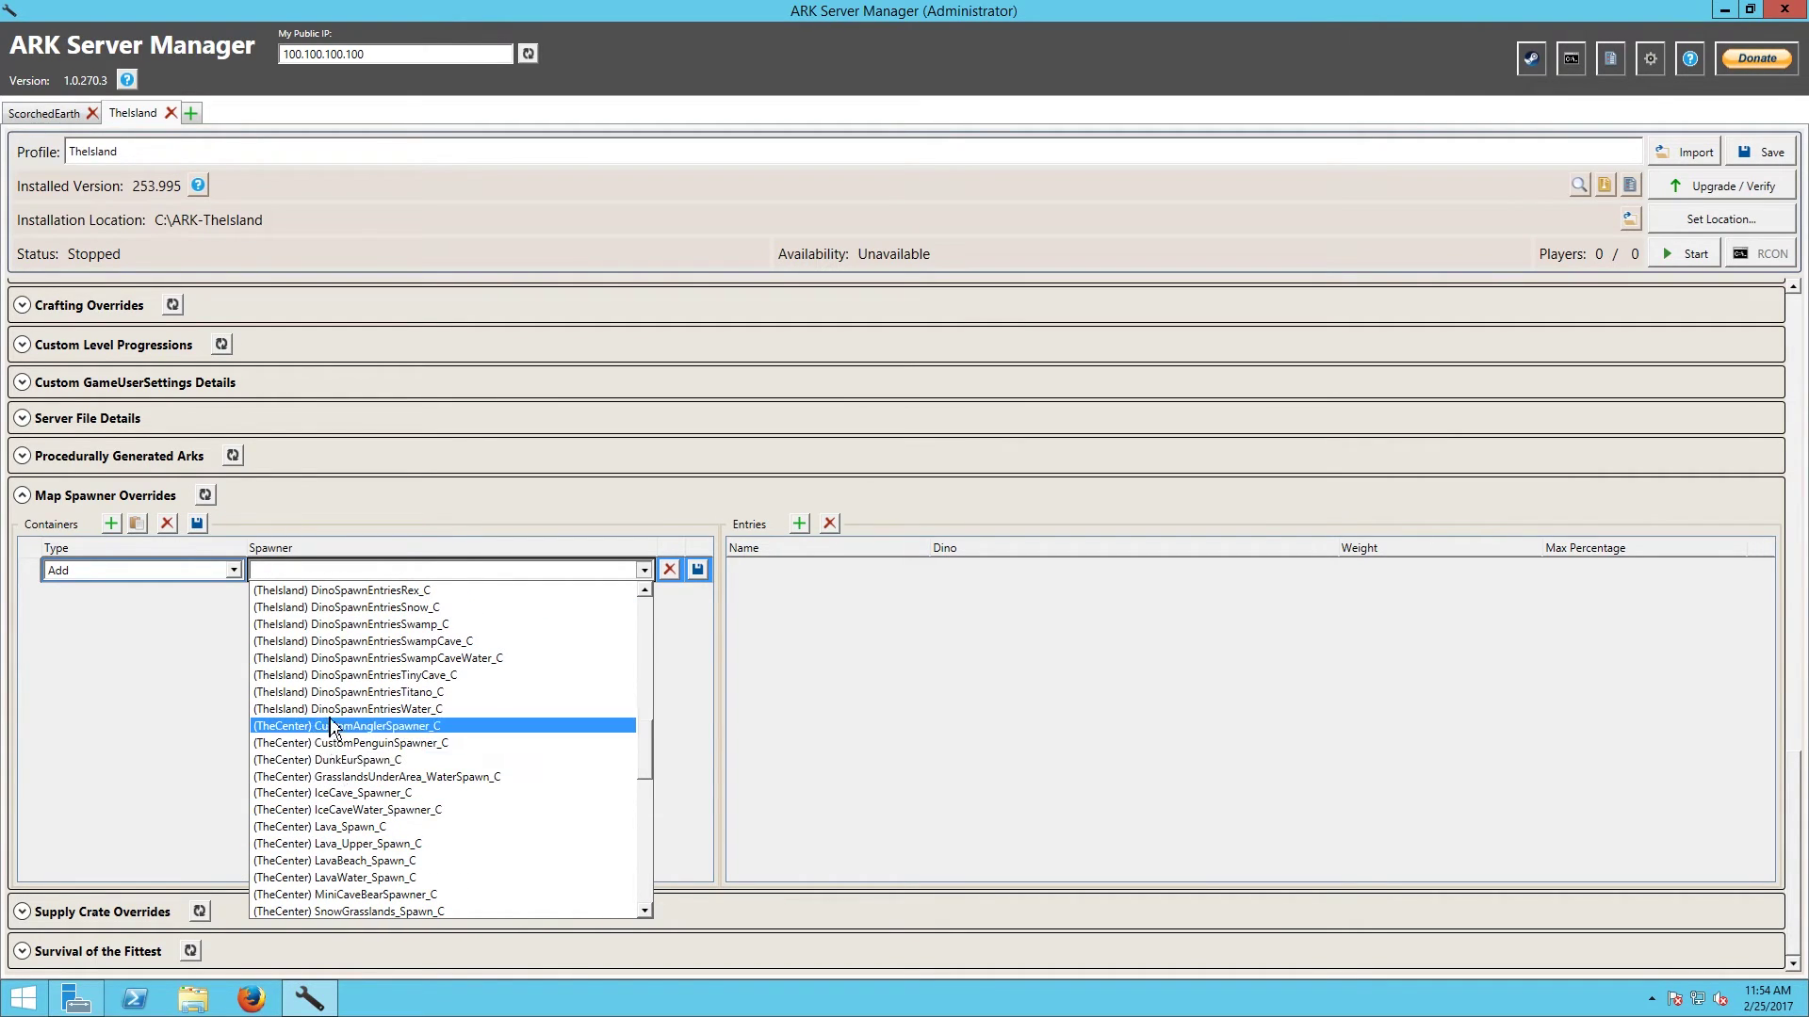
pyautogui.scroll(10, 480, 801)
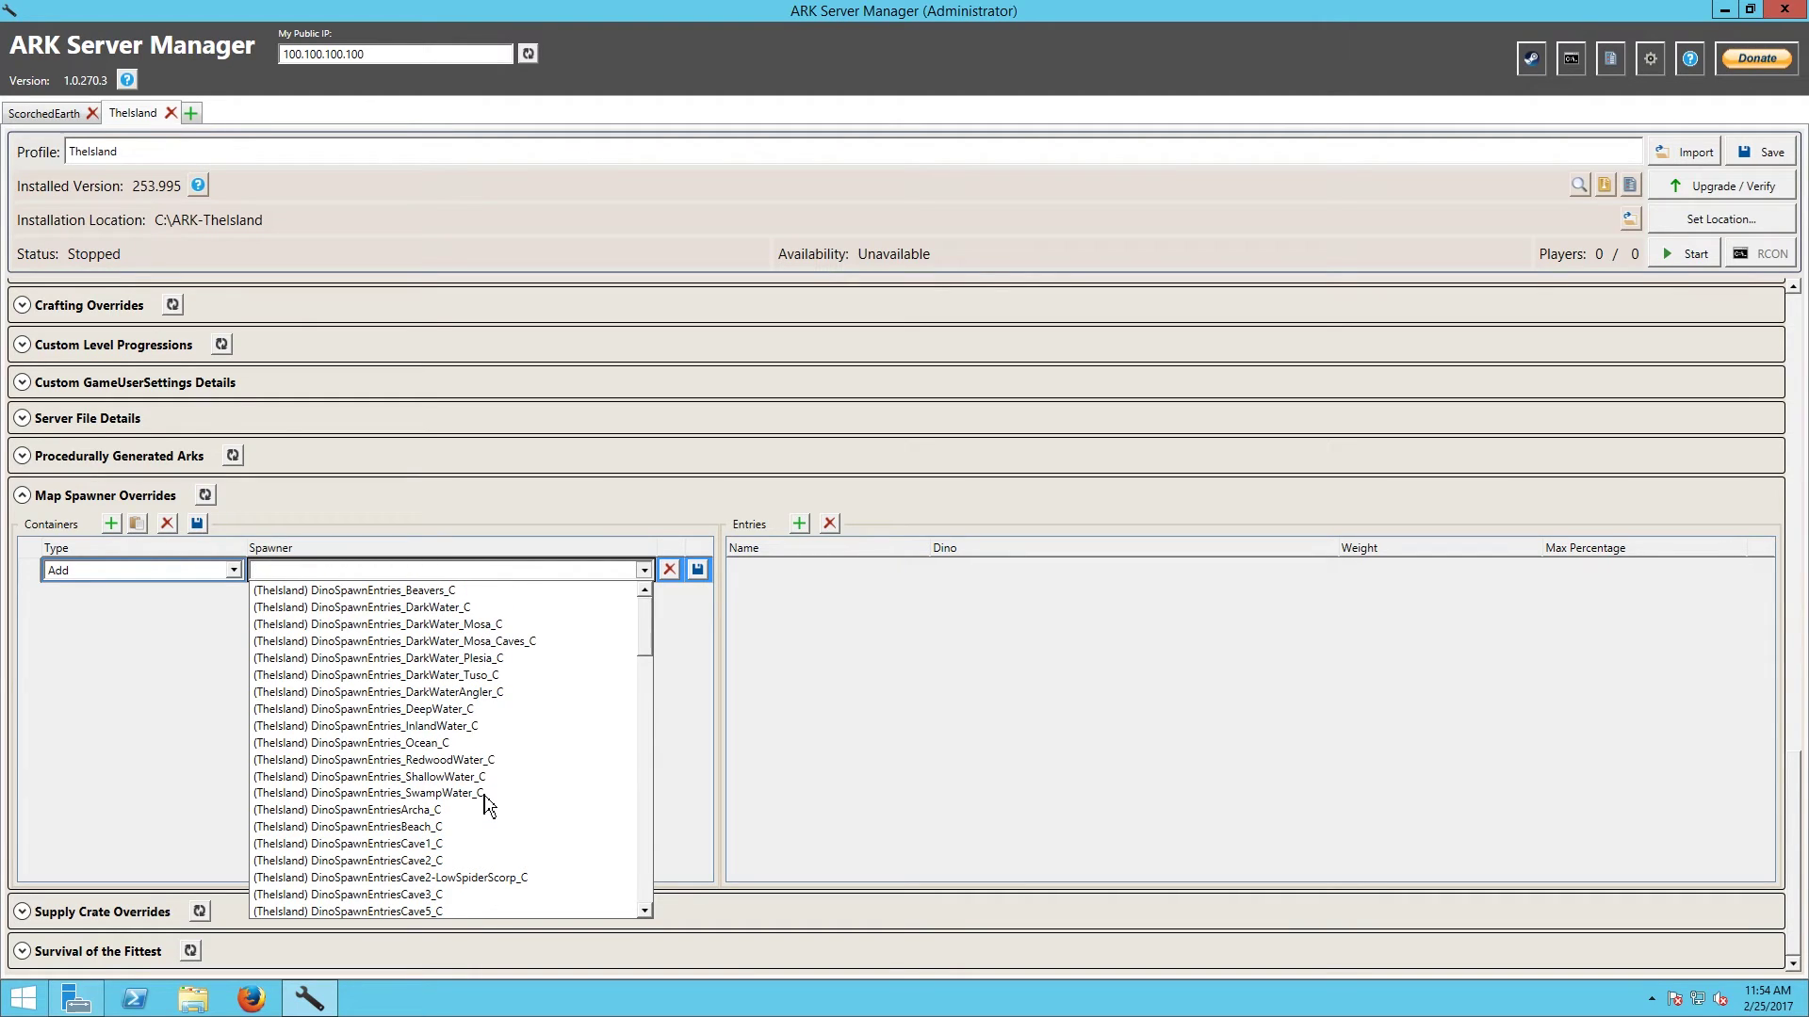
pyautogui.scroll(-2, 487, 803)
pyautogui.scroll(2, 487, 804)
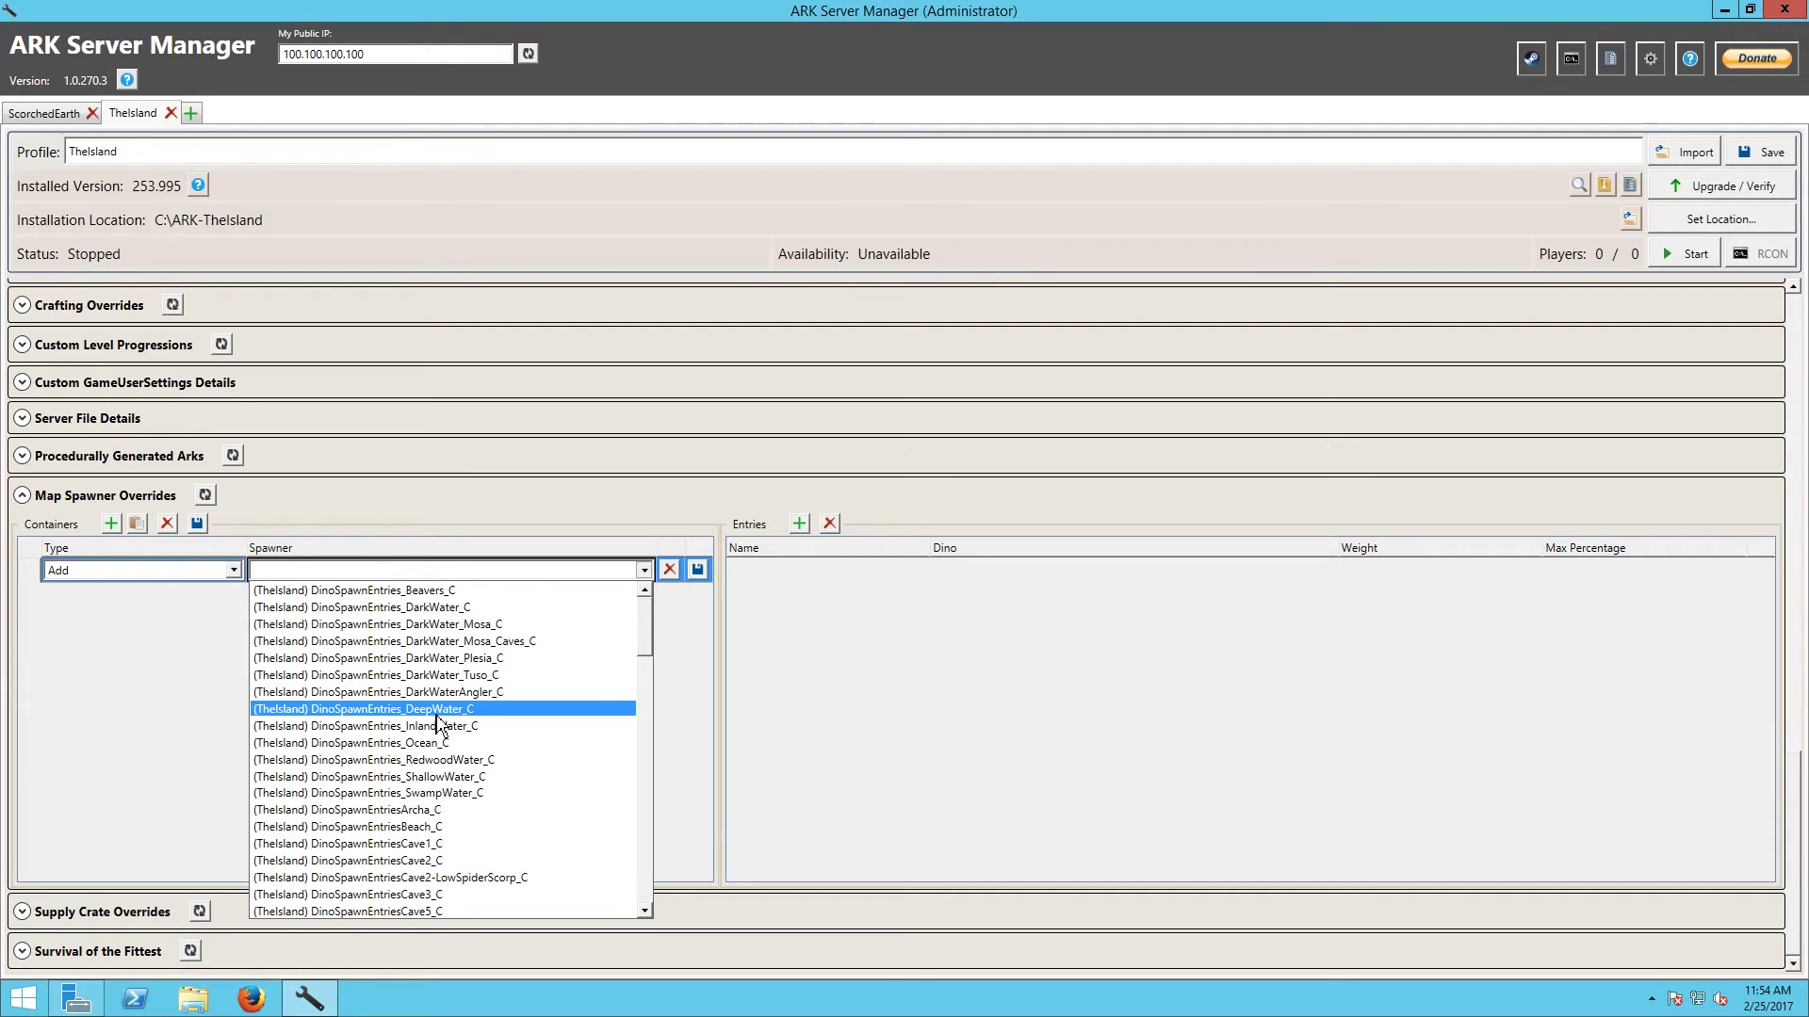
pyautogui.scroll(-2, 533, 801)
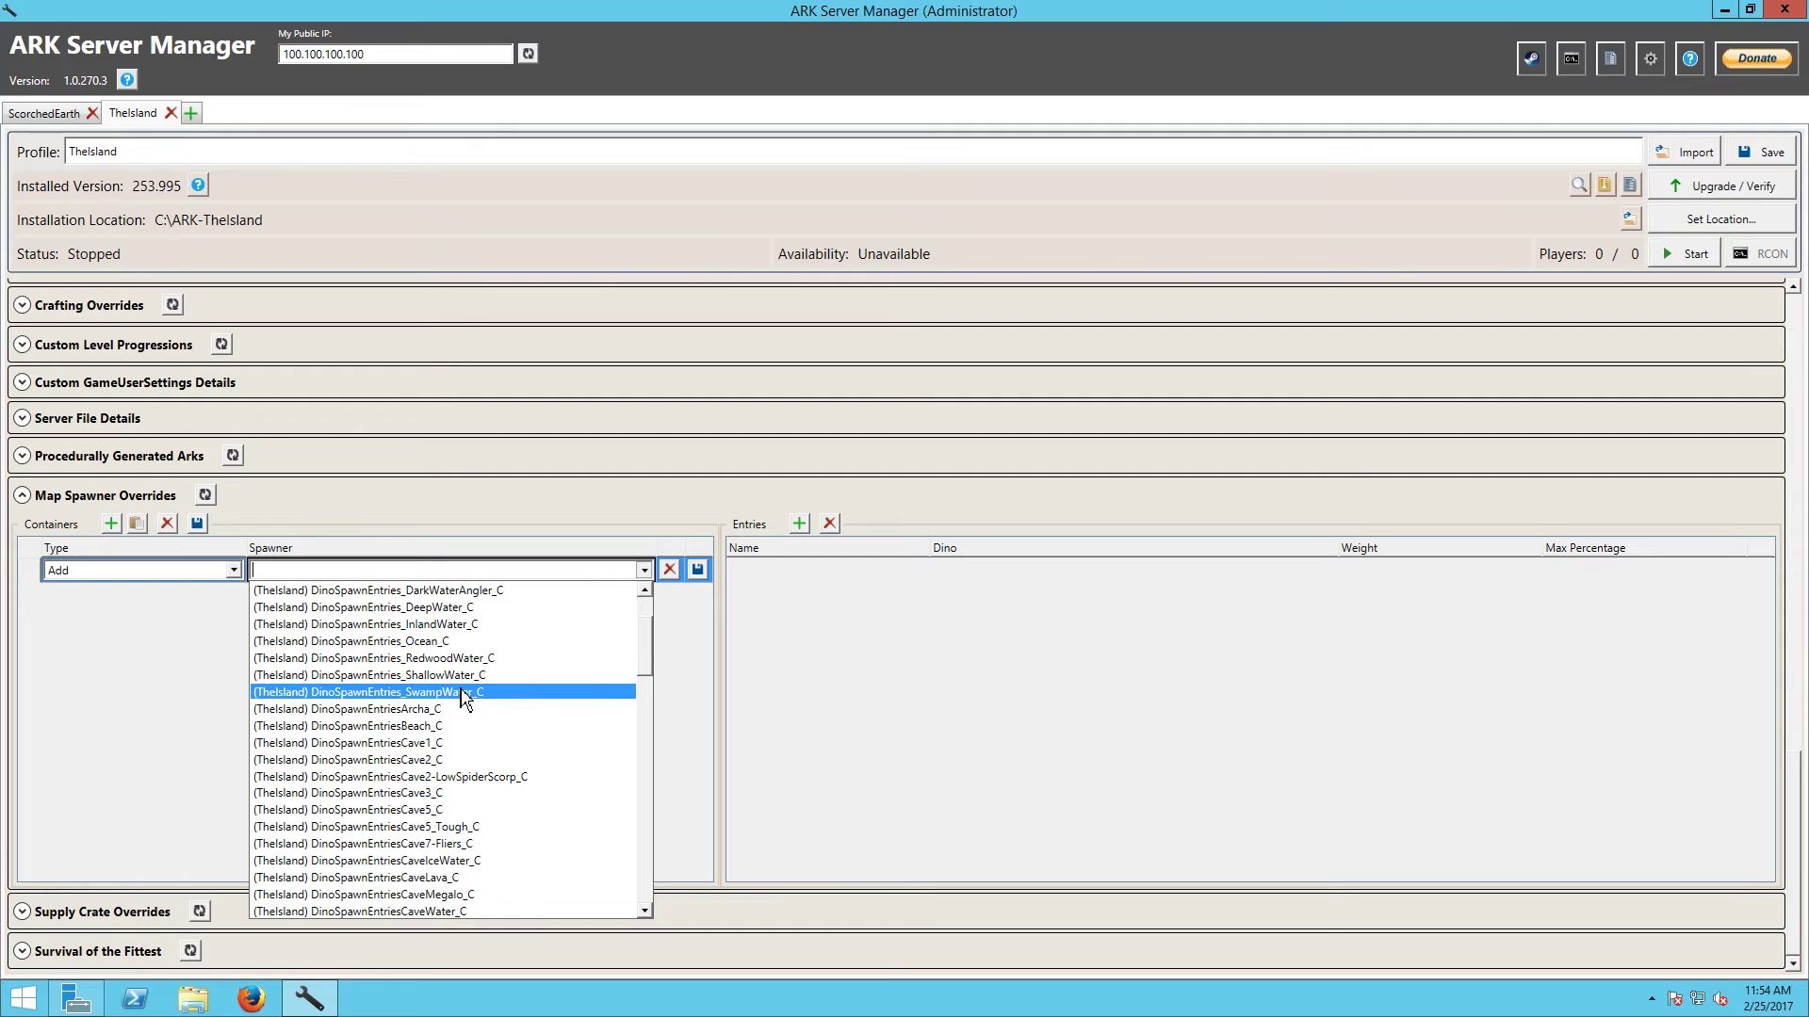
pyautogui.scroll(-2, 576, 730)
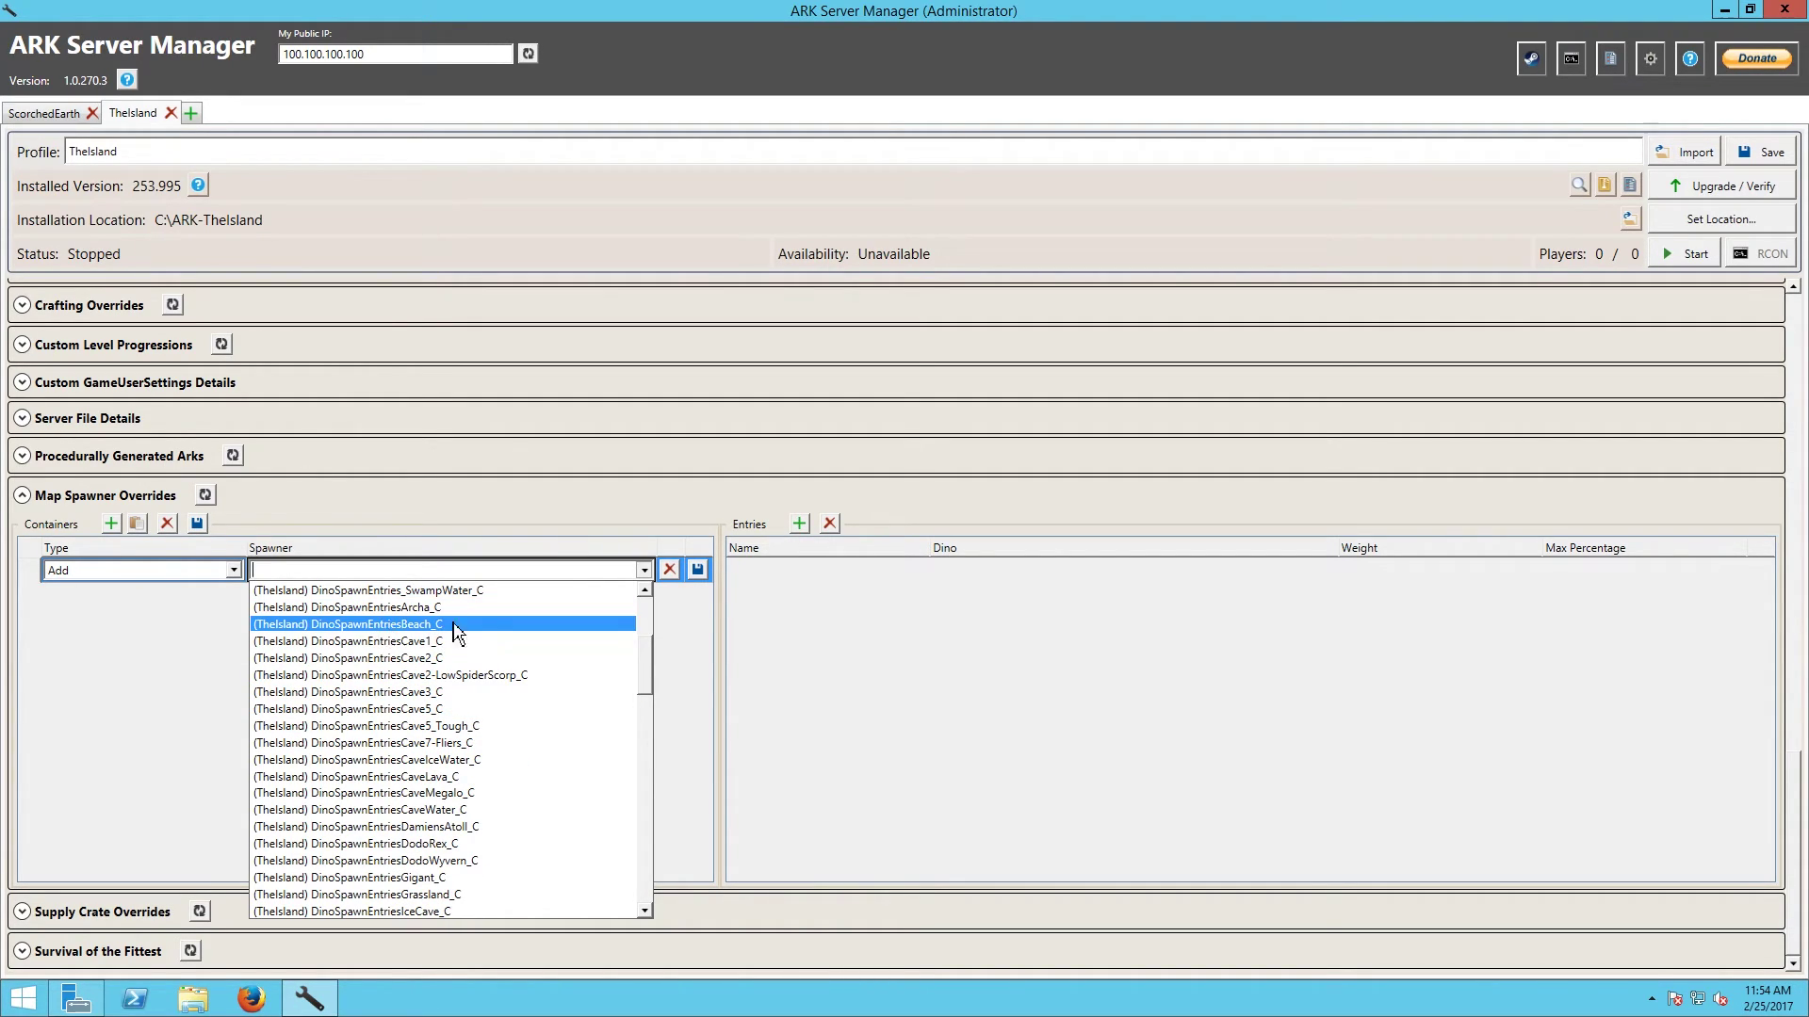
pyautogui.scroll(-1, 619, 730)
pyautogui.scroll(-1, 617, 730)
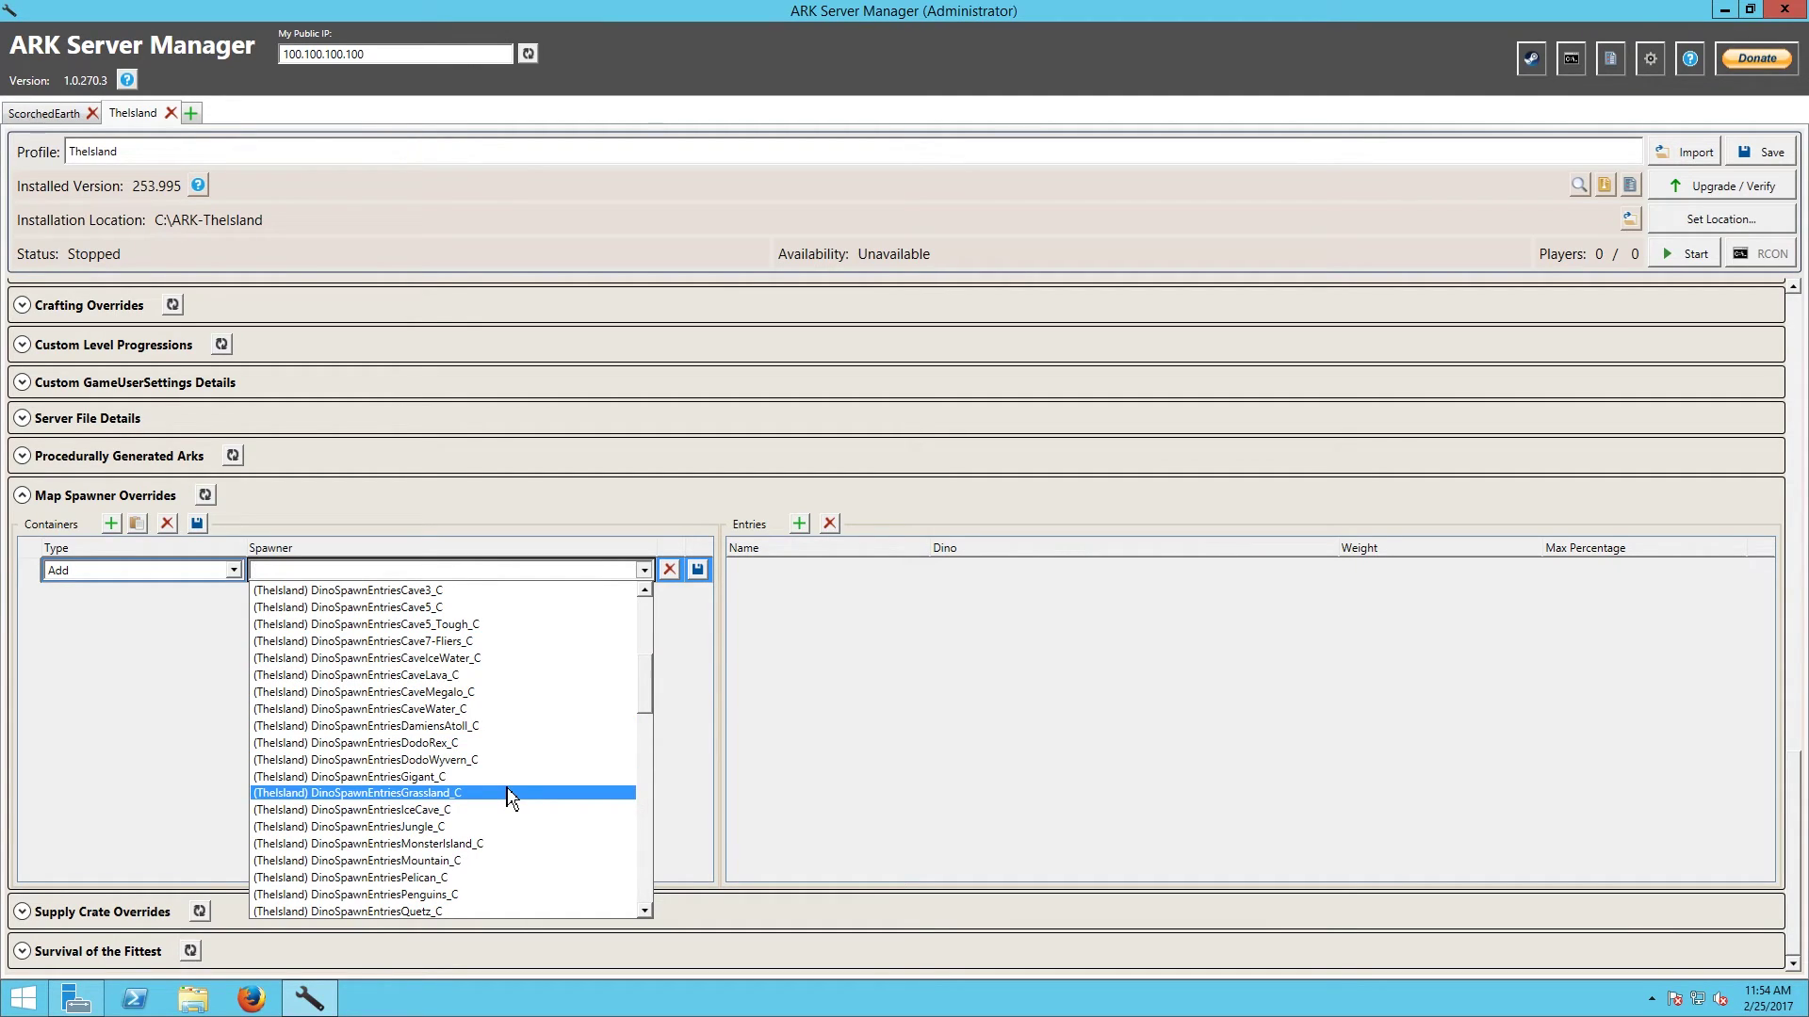
pyautogui.scroll(-1, 509, 798)
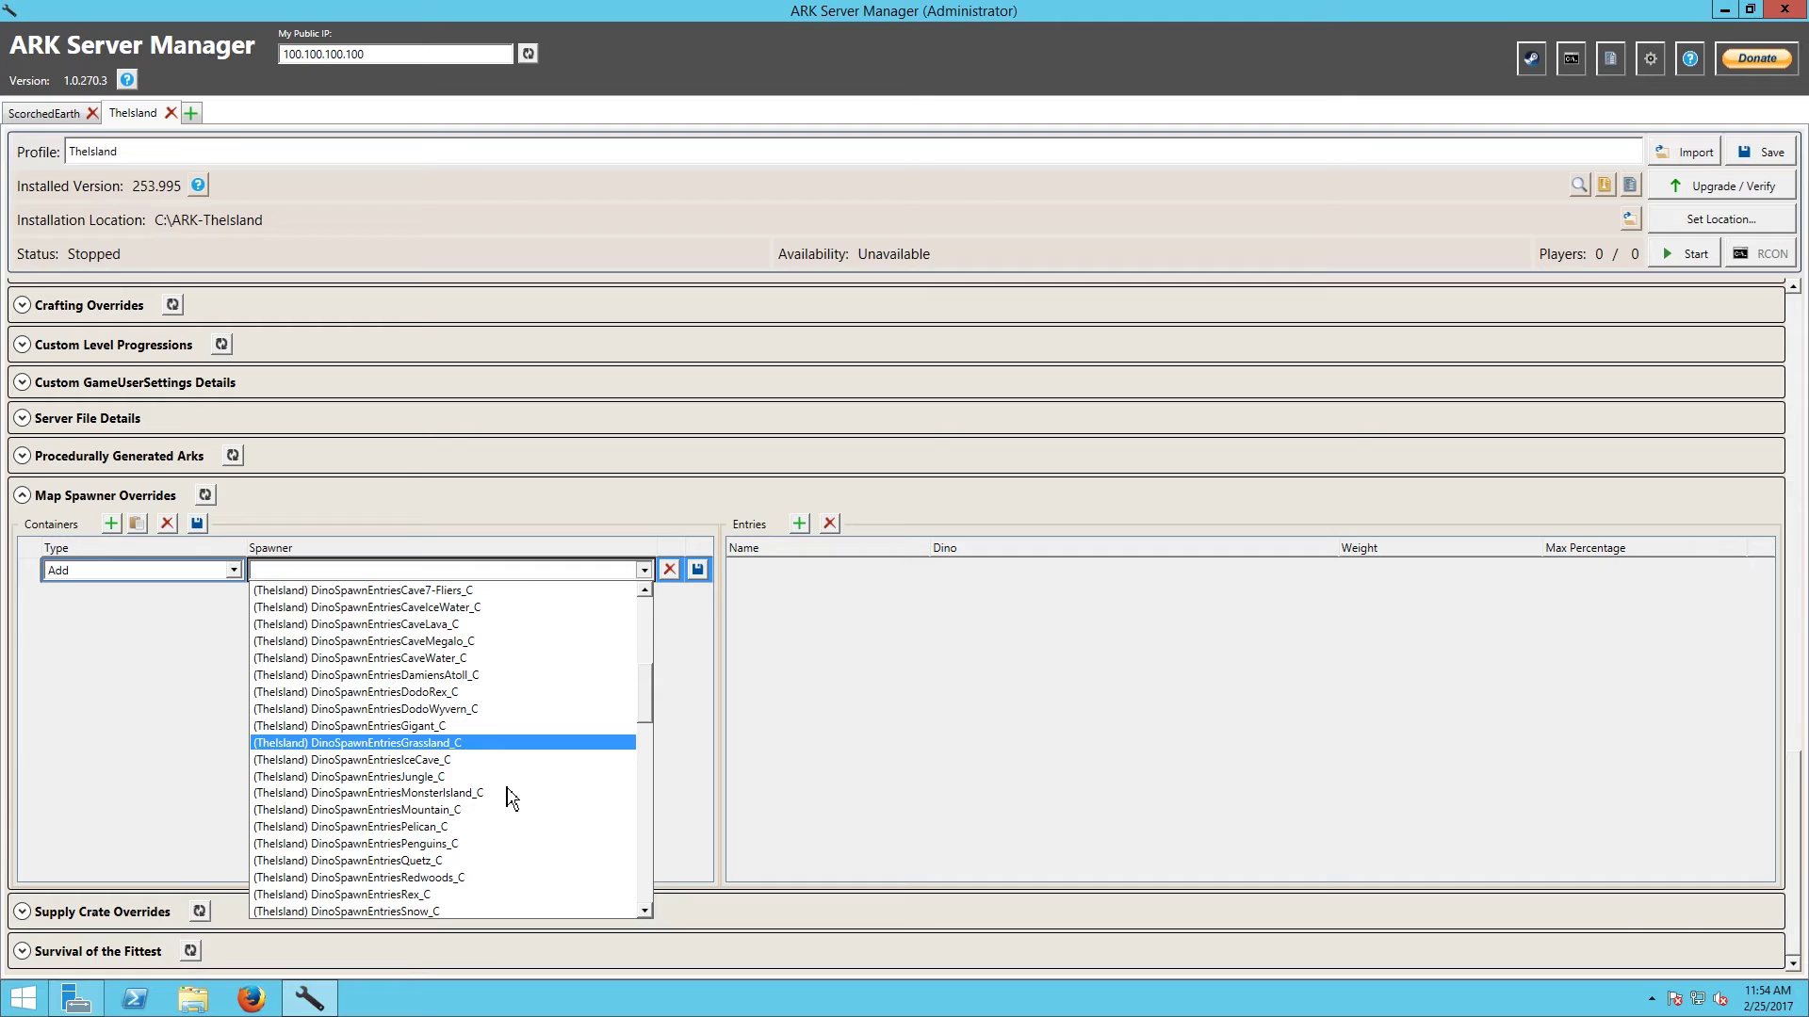
pyautogui.scroll(-1, 510, 798)
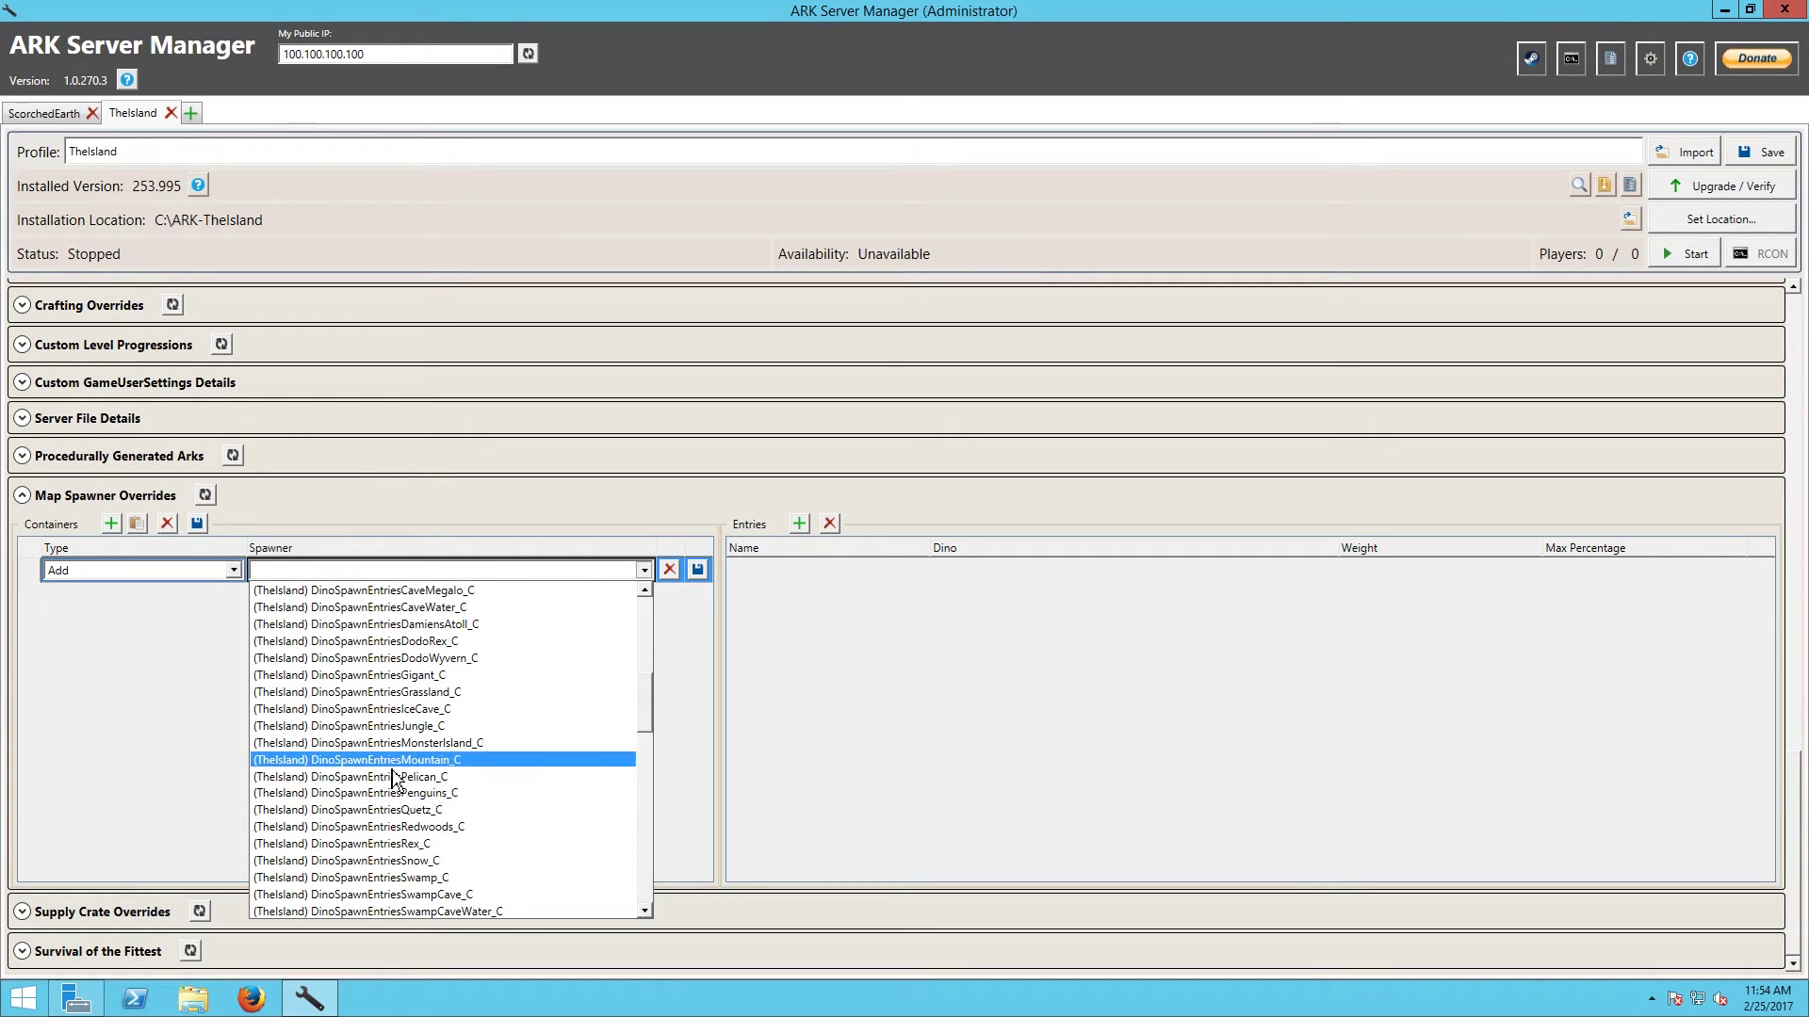
pyautogui.scroll(-3, 572, 768)
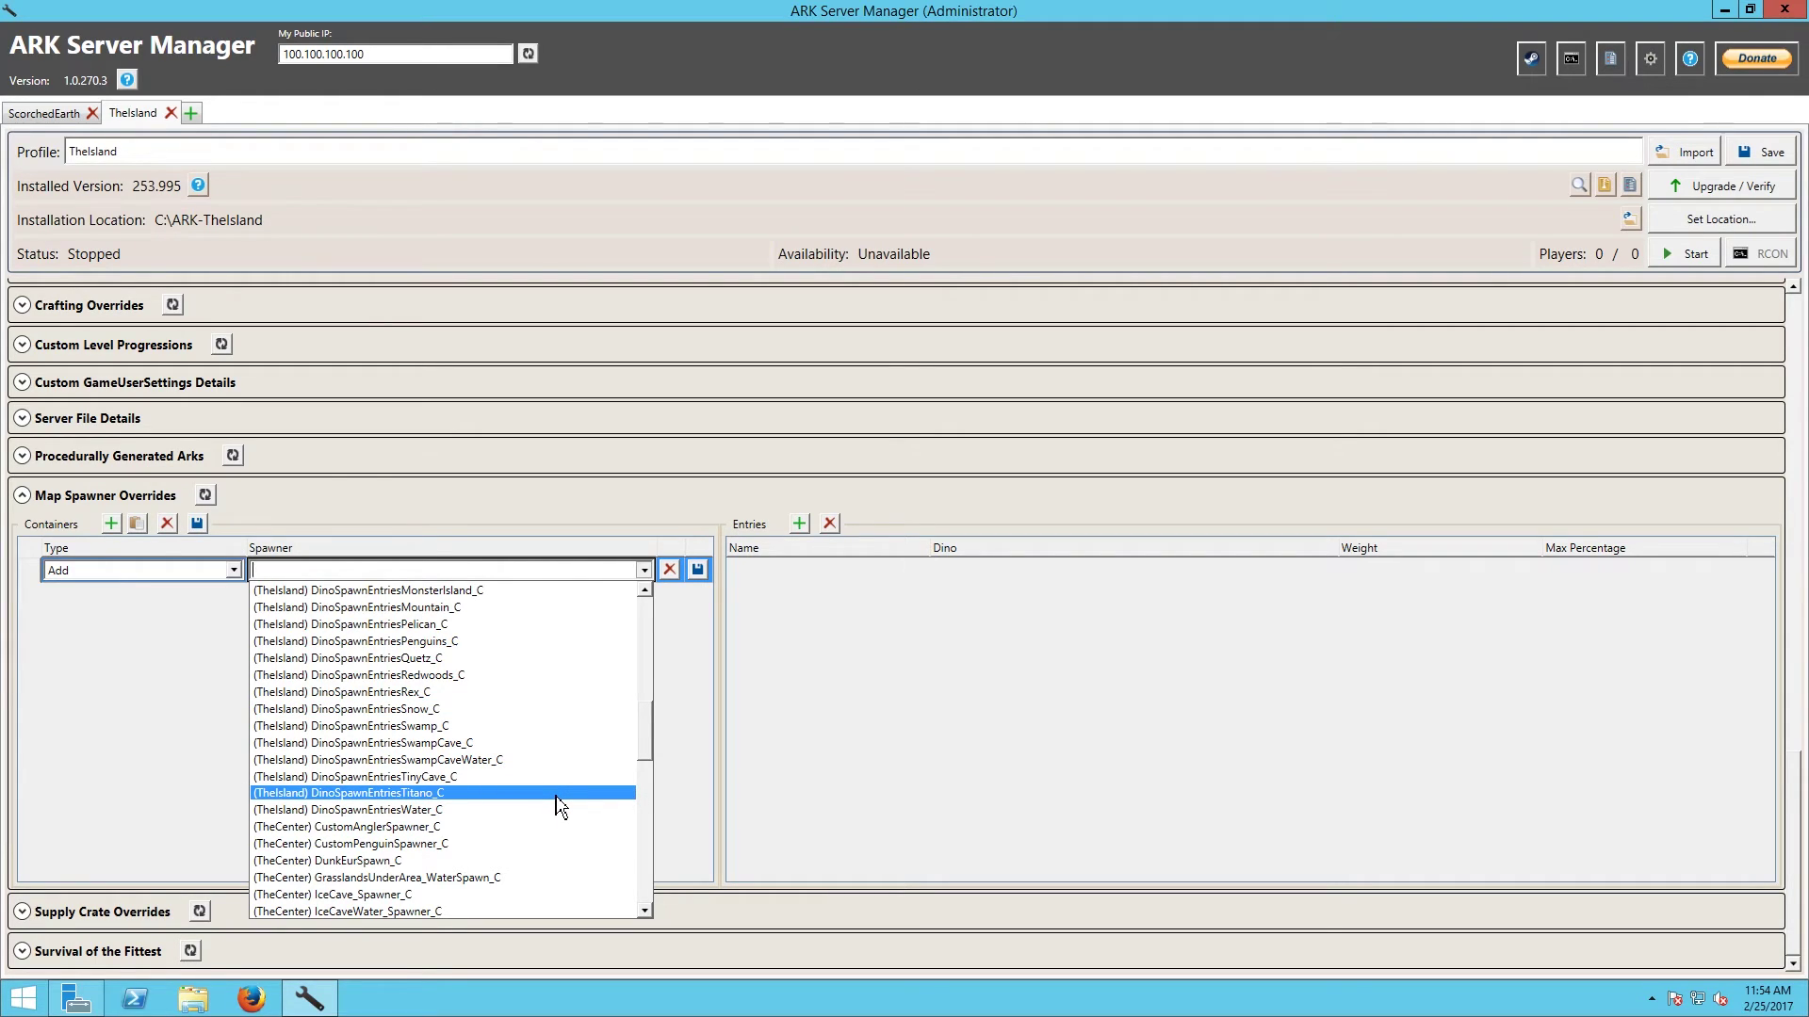
pyautogui.scroll(2, 561, 807)
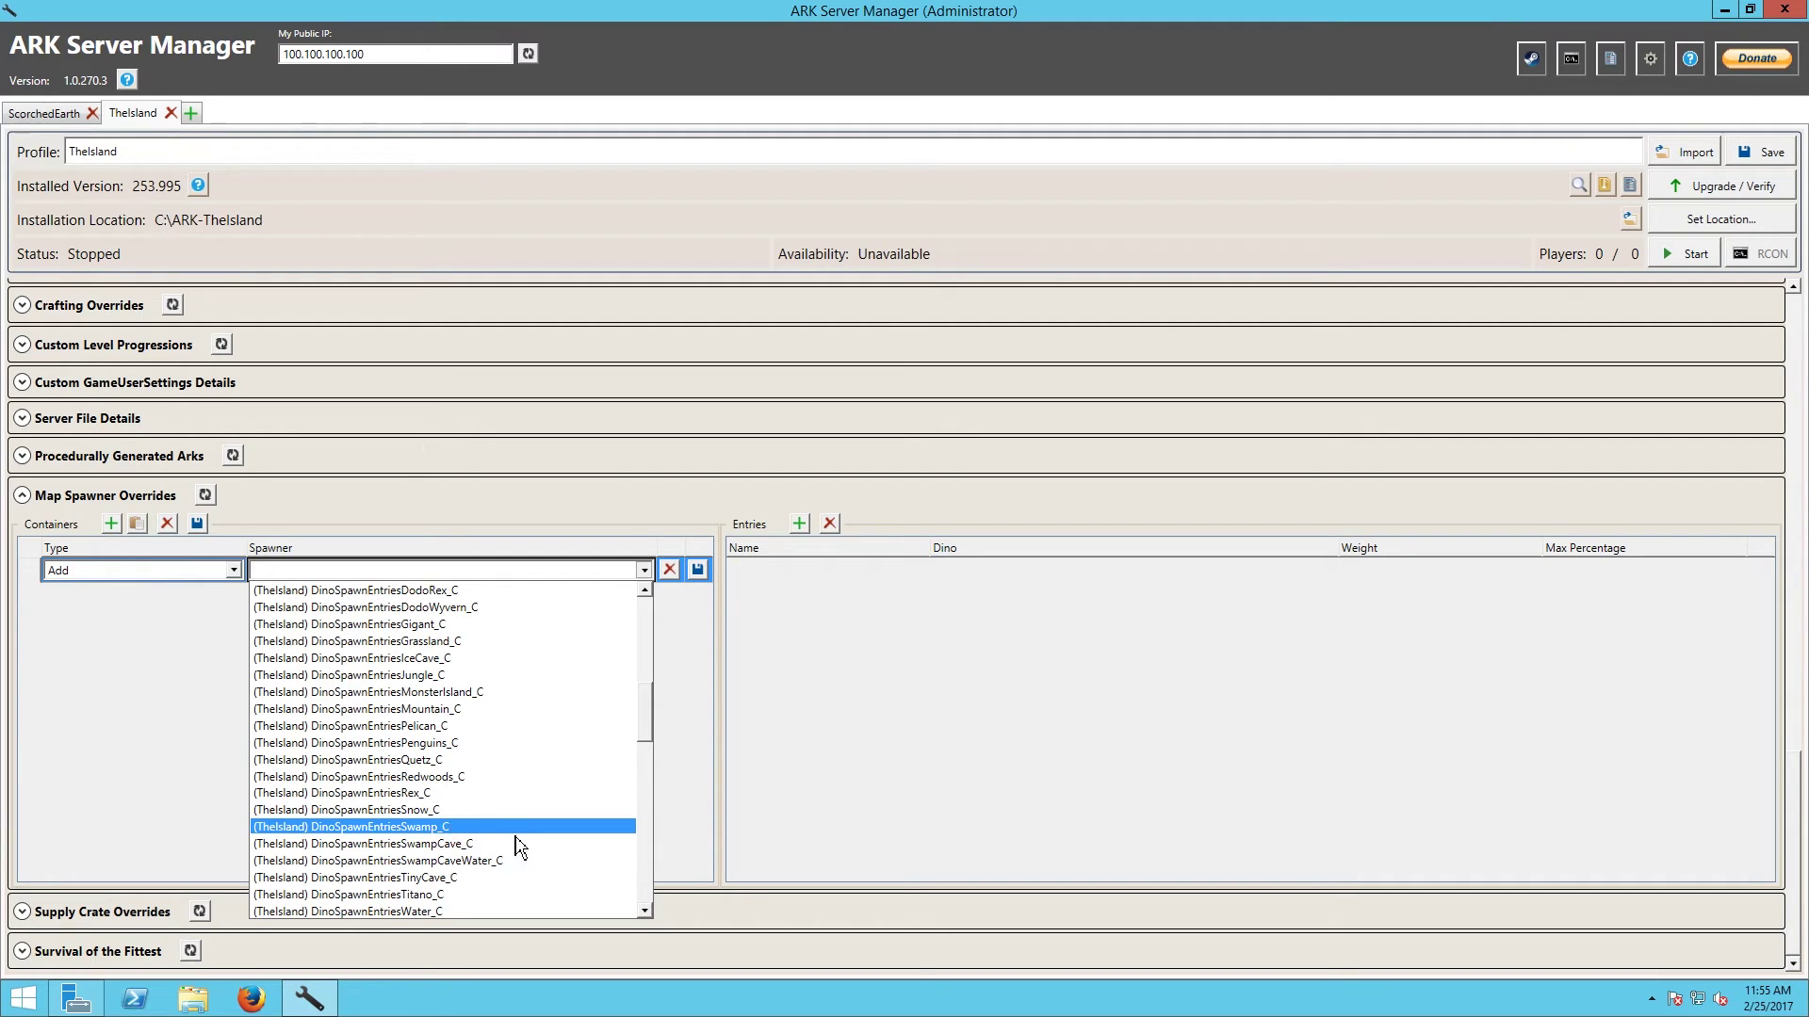
pyautogui.scroll(-2, 517, 854)
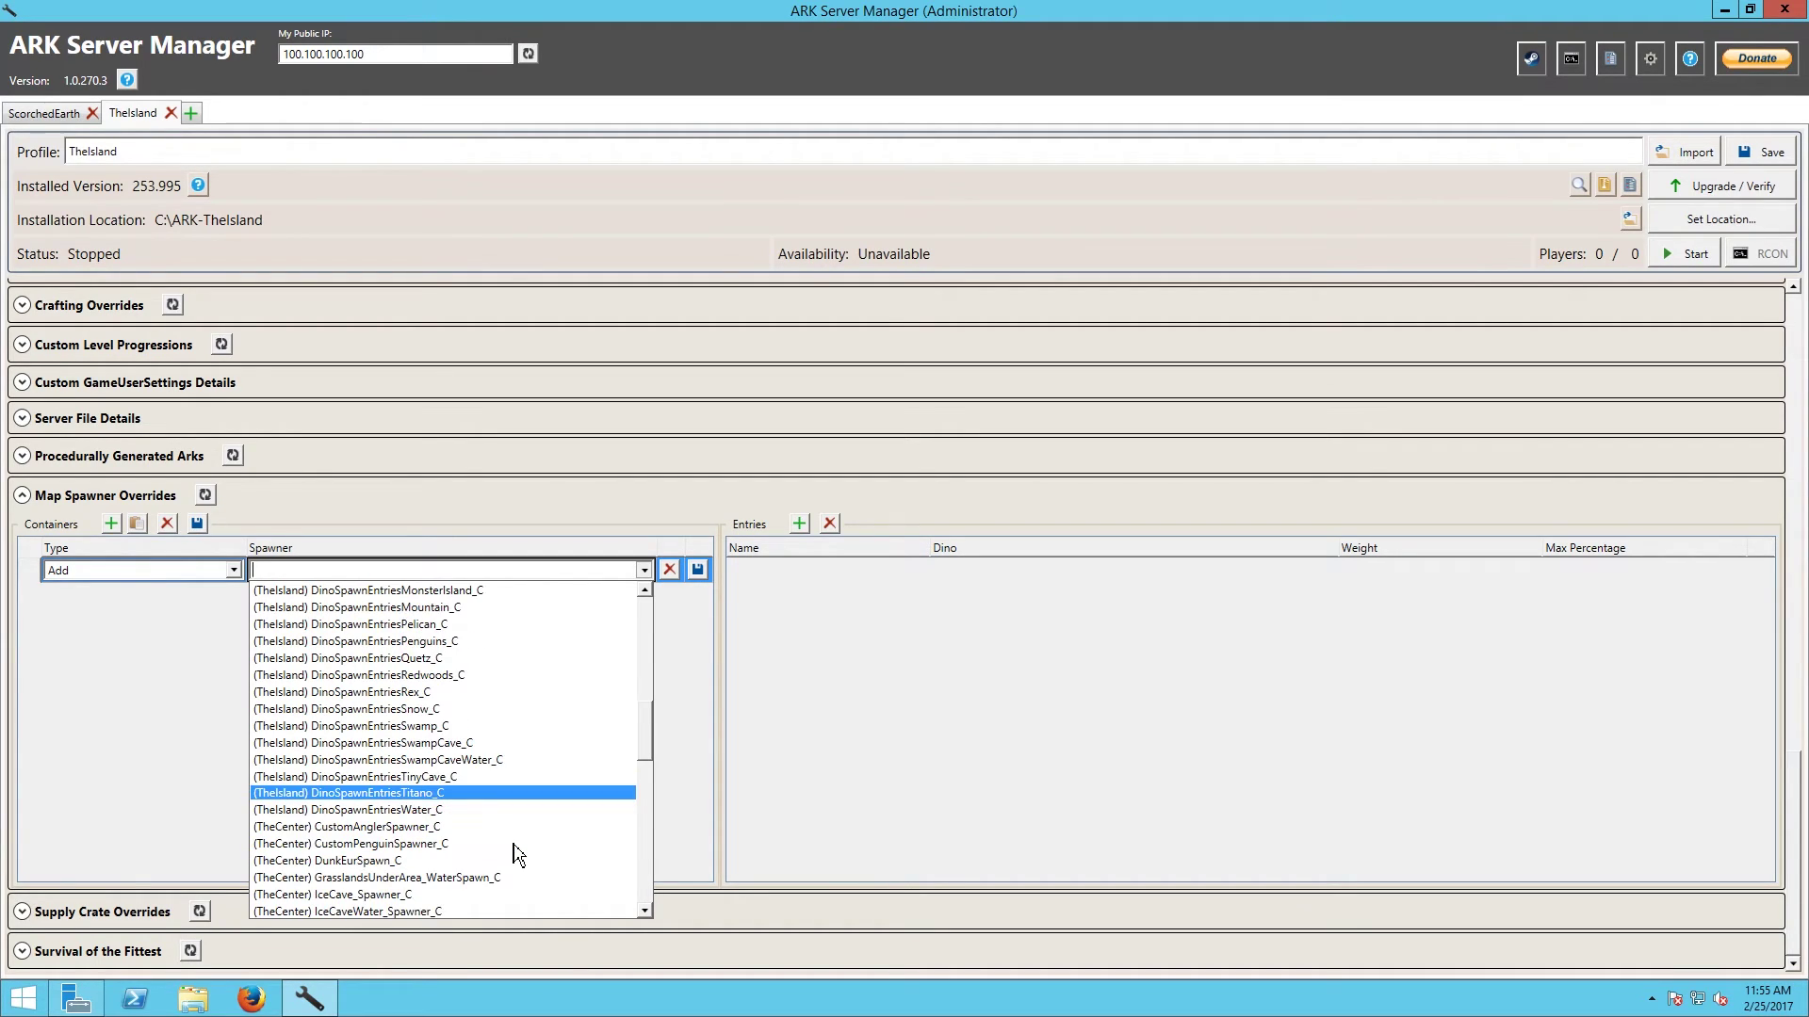
pyautogui.scroll(3, 517, 855)
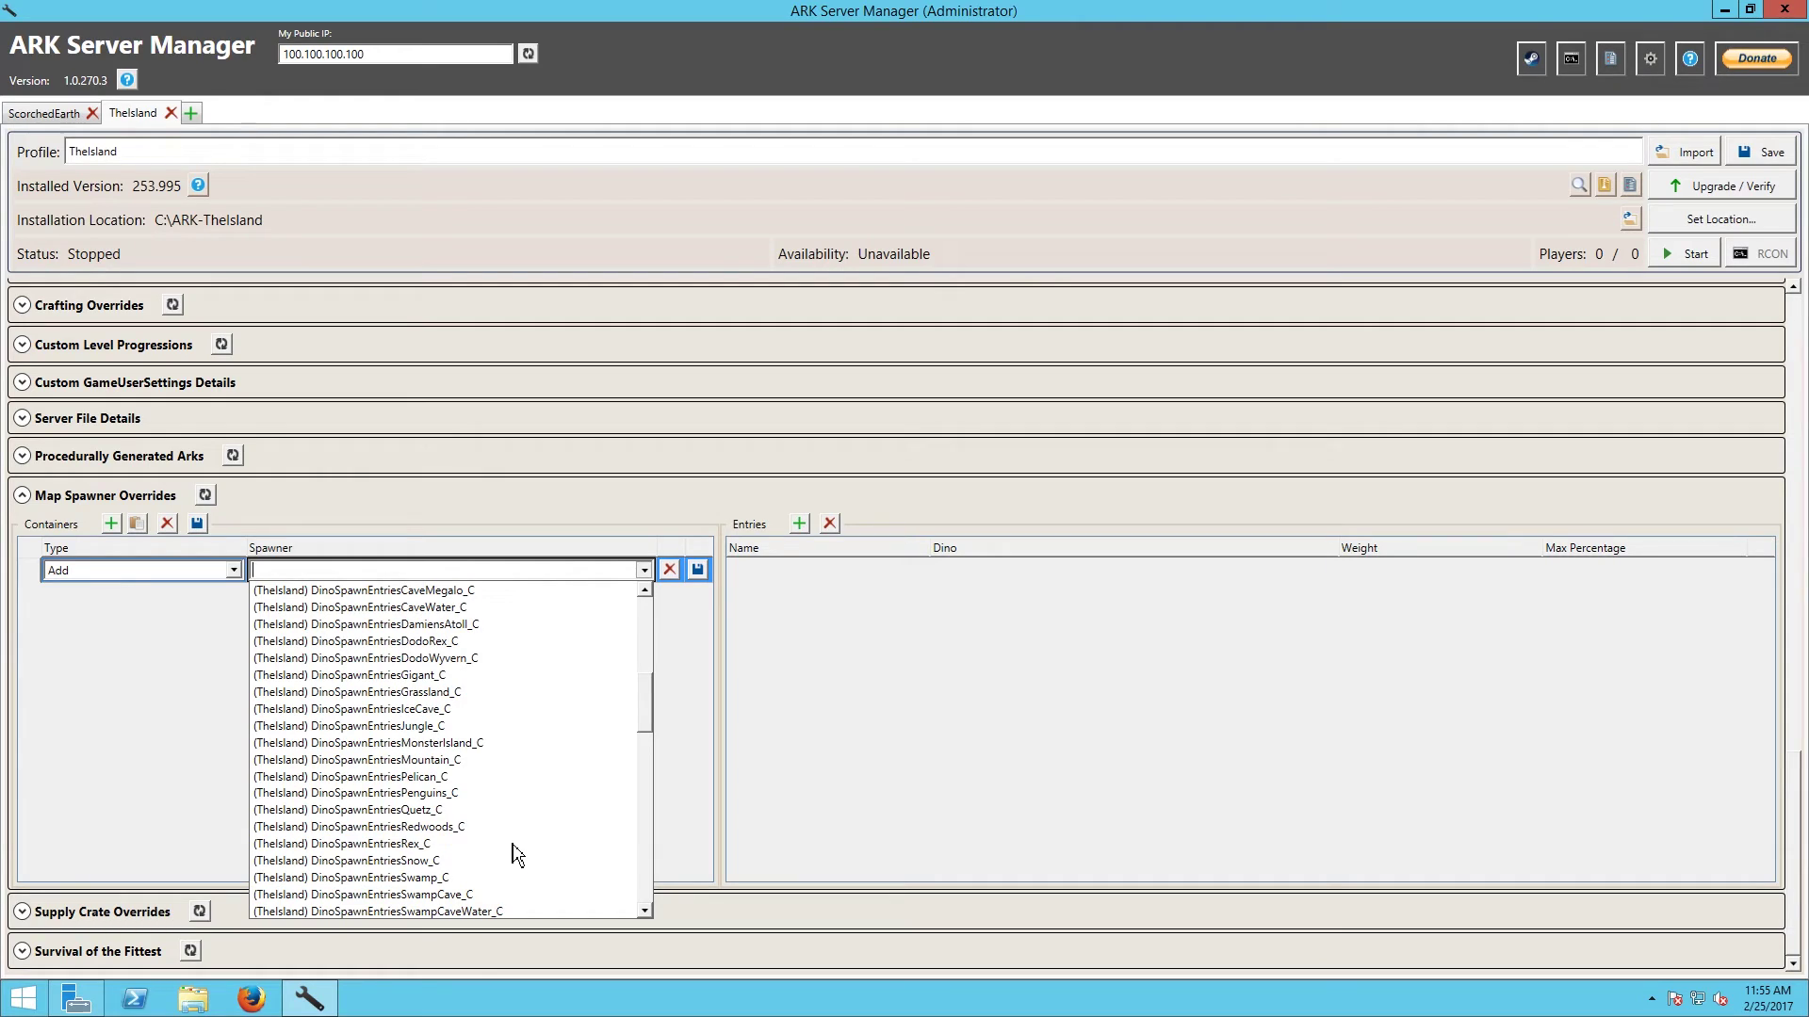
pyautogui.scroll(2, 517, 855)
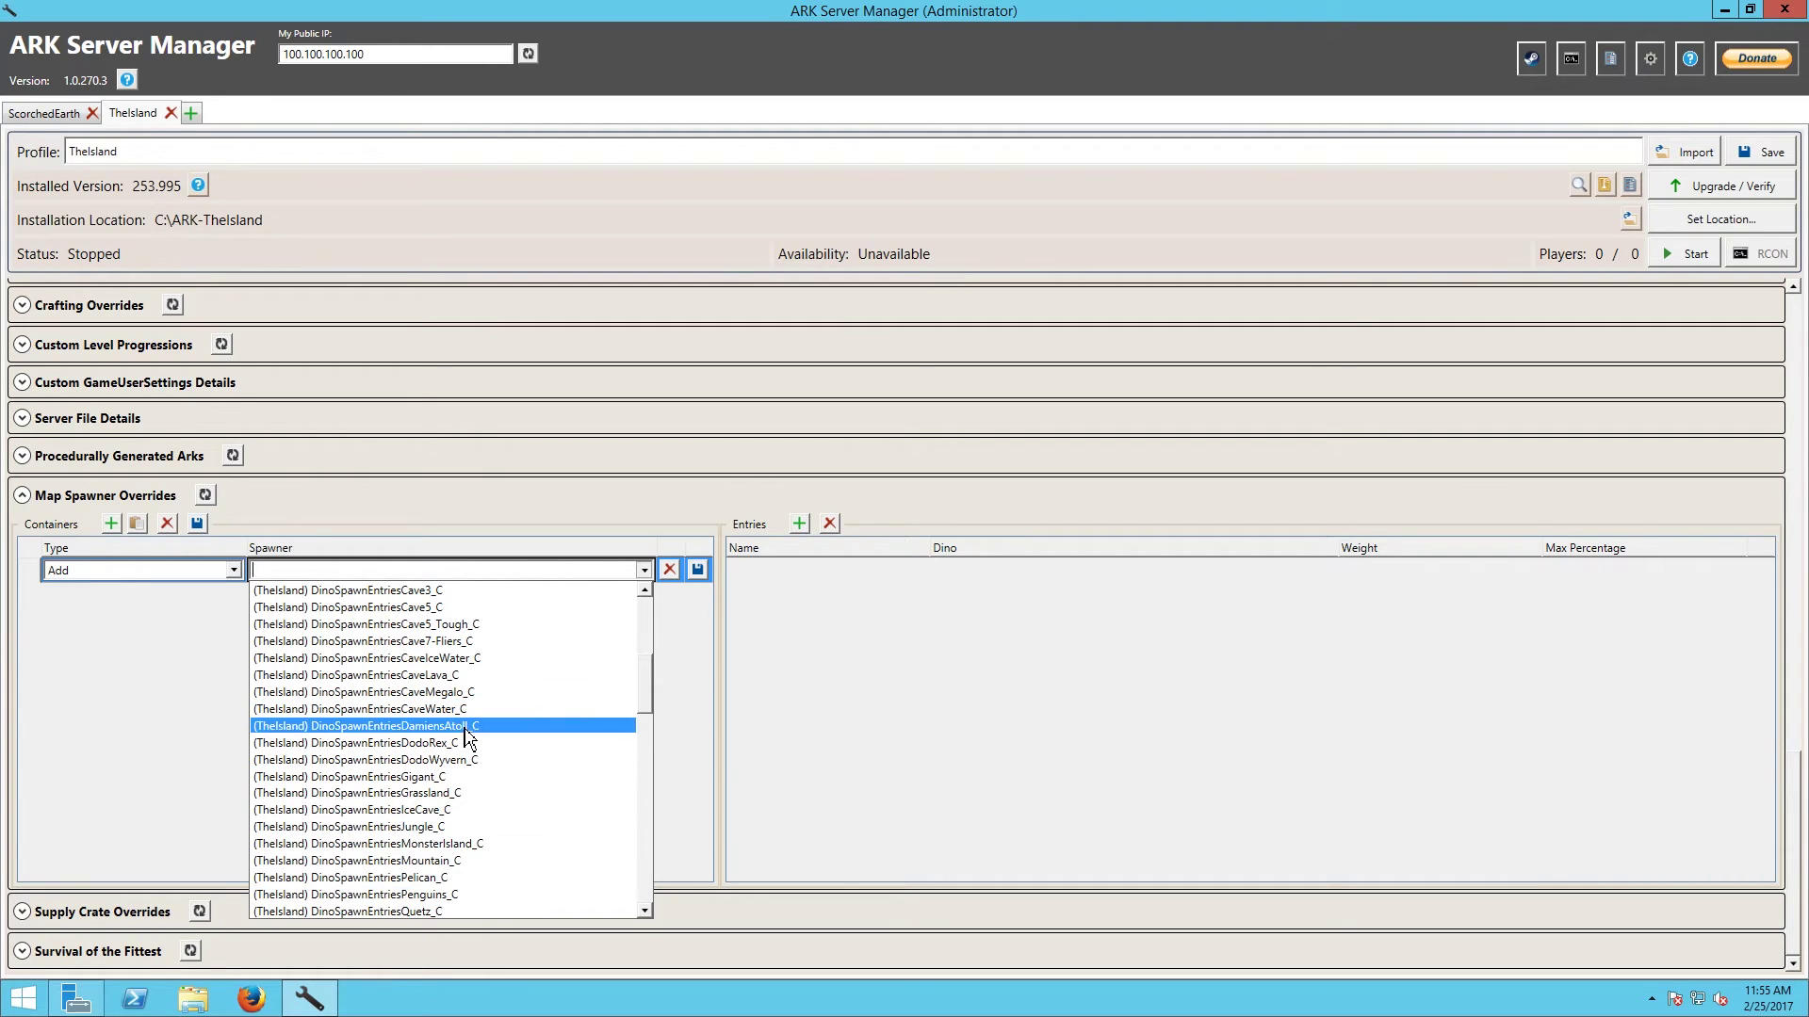
pyautogui.scroll(5, 518, 814)
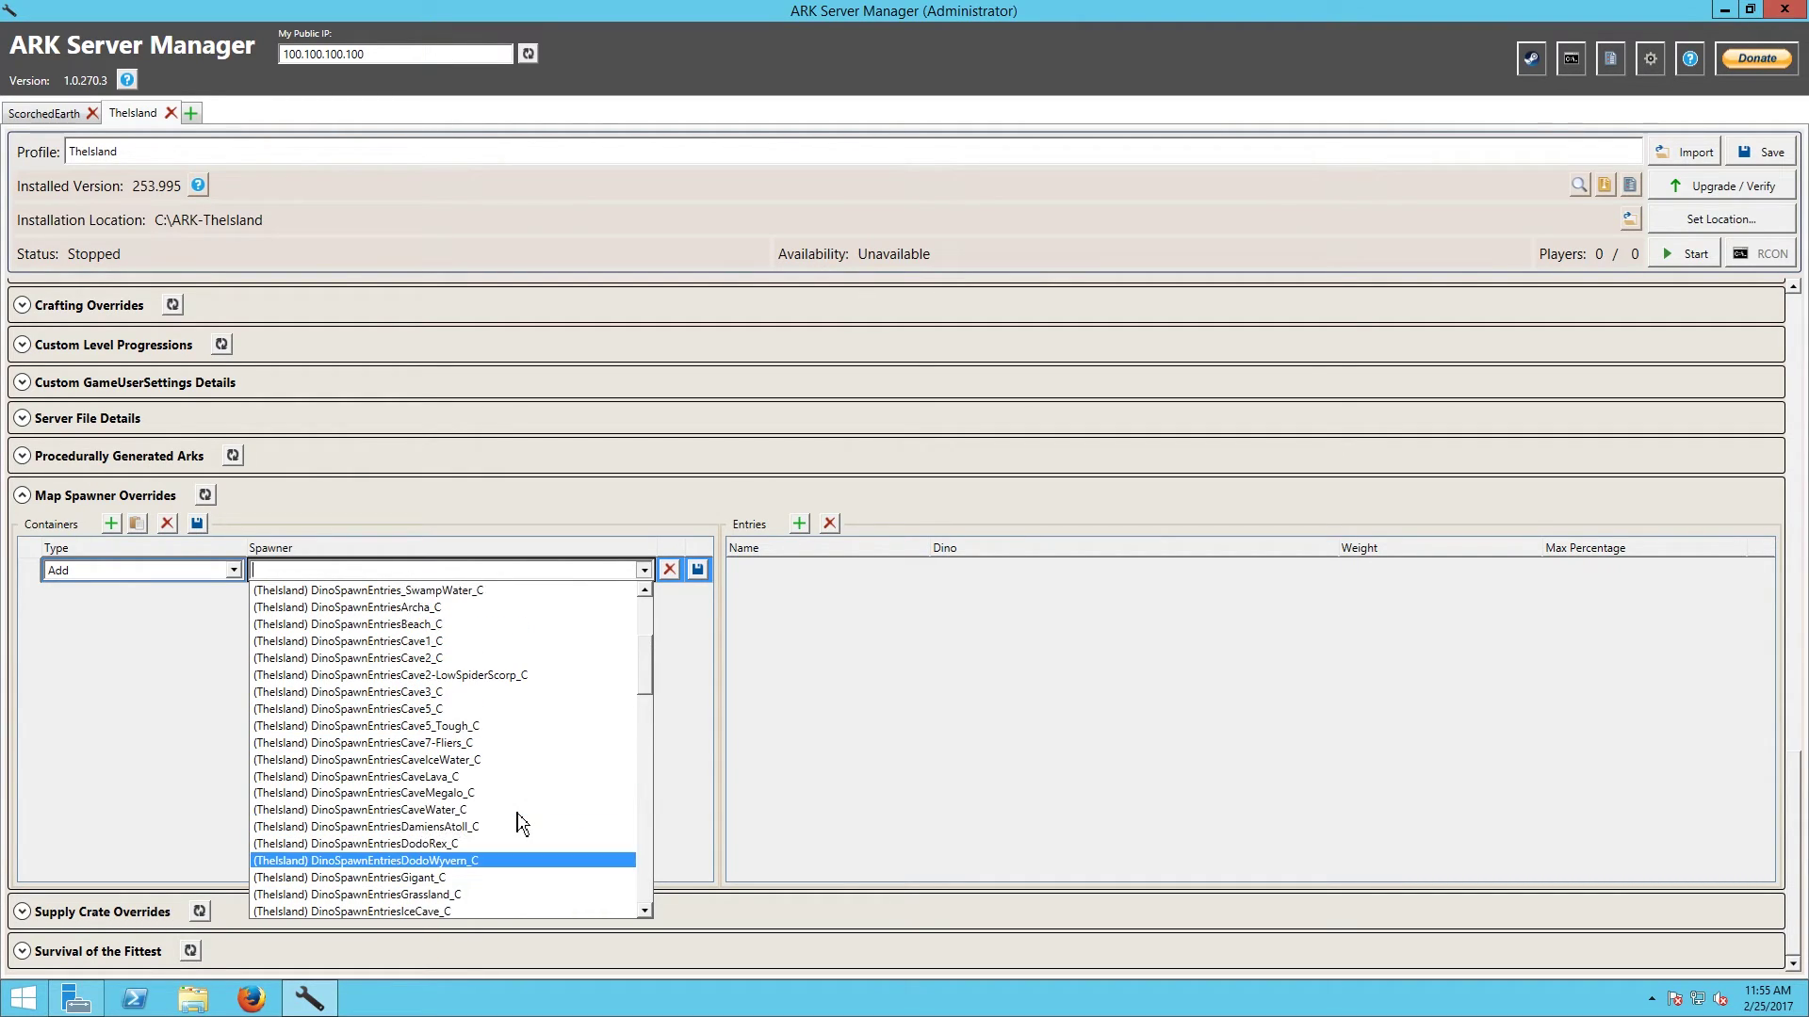
pyautogui.scroll(1, 517, 816)
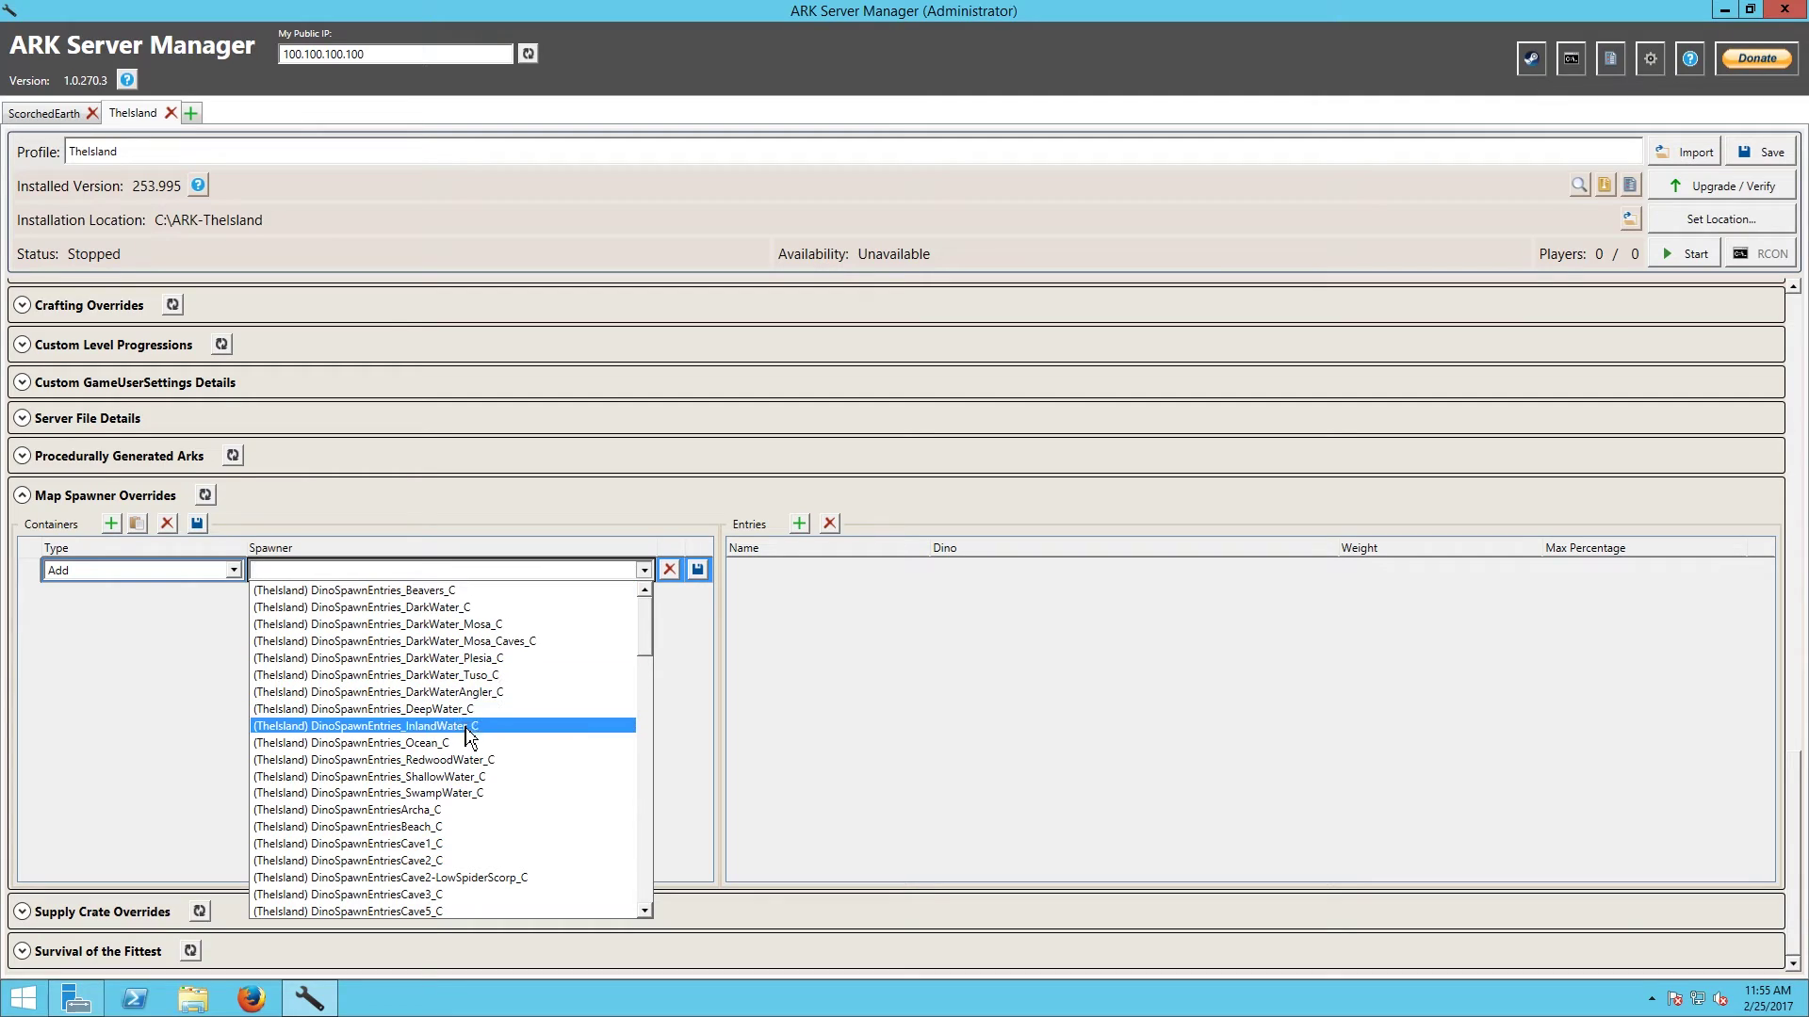
# Step: Set the container's spawner to (TheIsland) DinoSpawnEntriesMonsterIsland_C
pyautogui.scroll(-4, 469, 869)
pyautogui.scroll(-2, 471, 878)
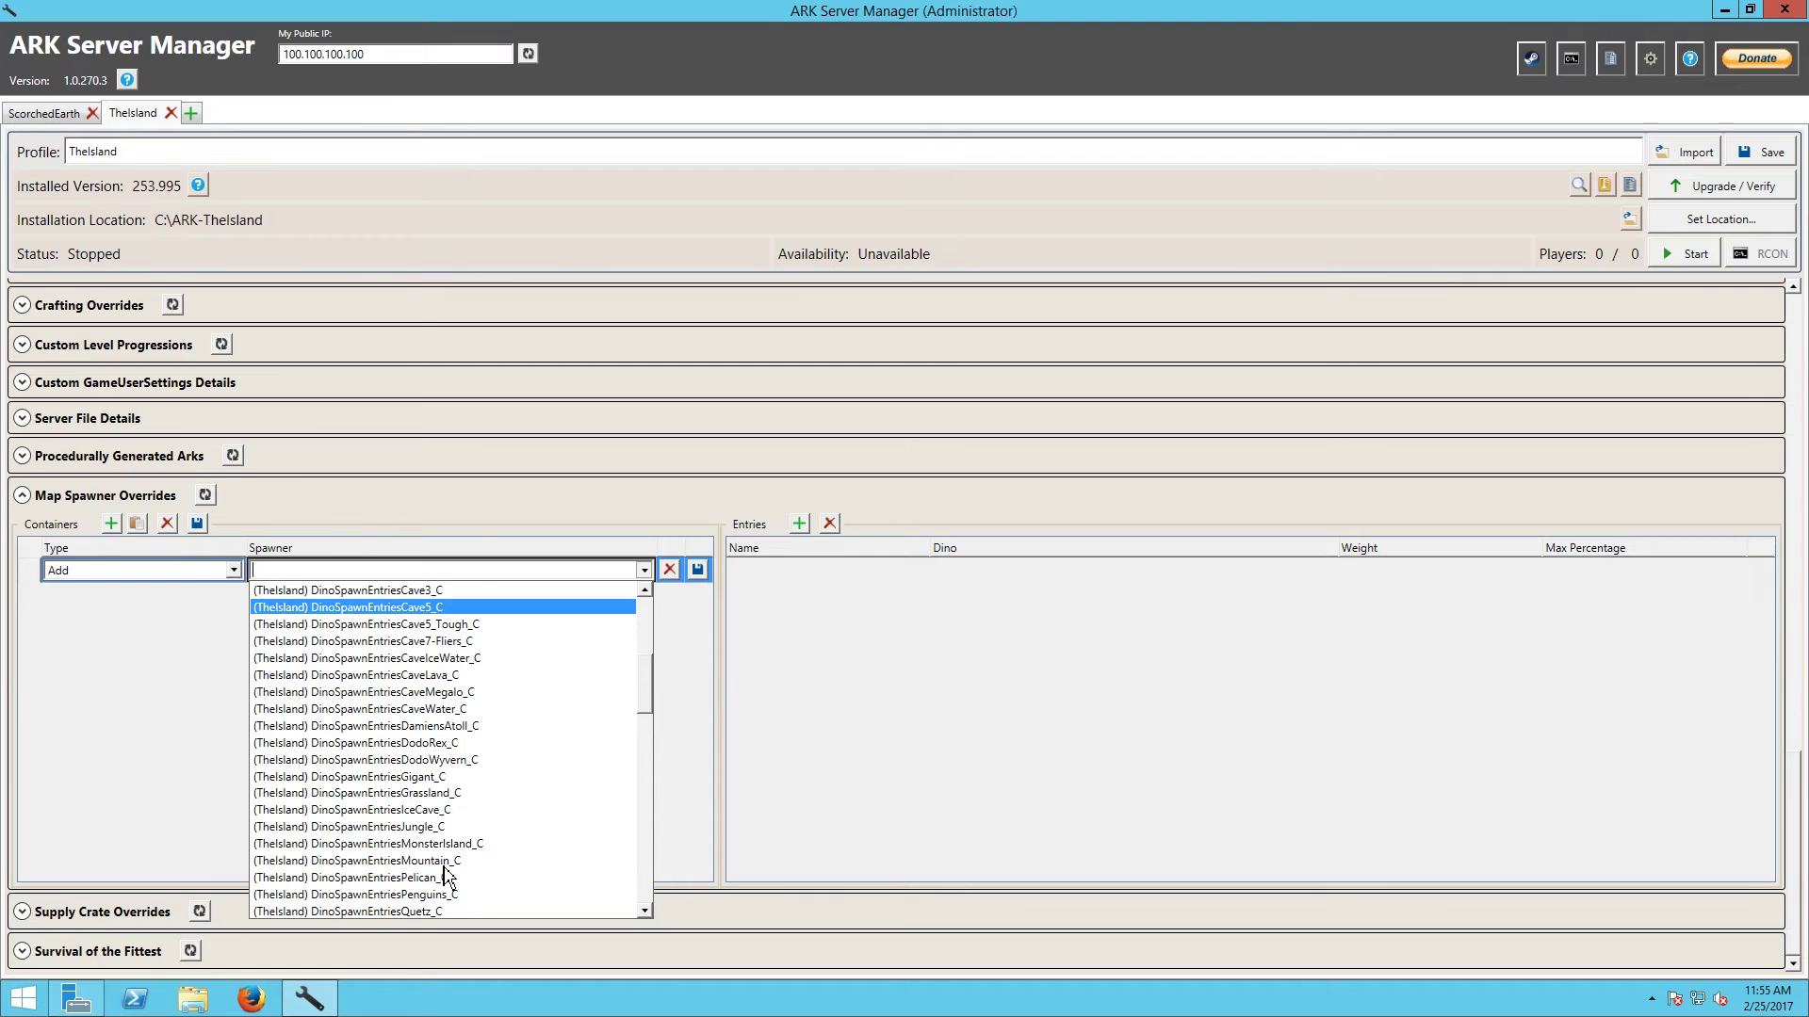
pyautogui.click(441, 845)
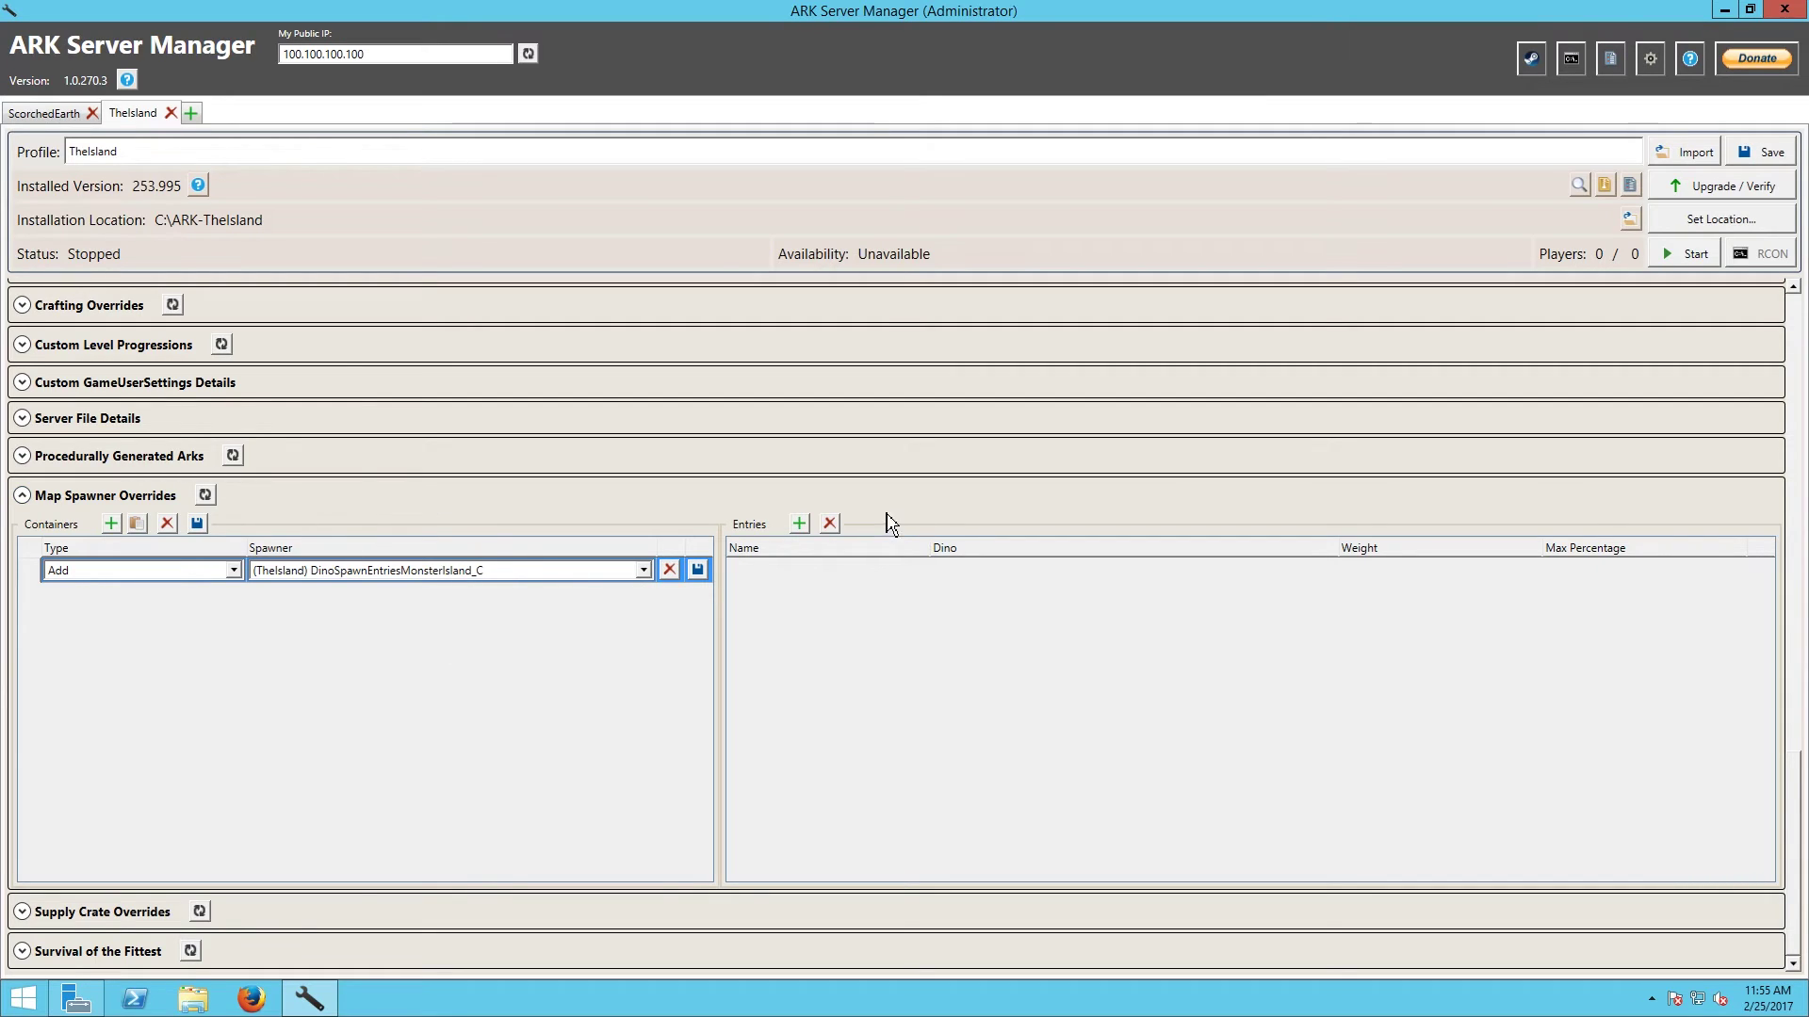
# Step: Add a blank dino entry to the MonsterIsland spawner container
pyautogui.click(799, 526)
pyautogui.click(891, 577)
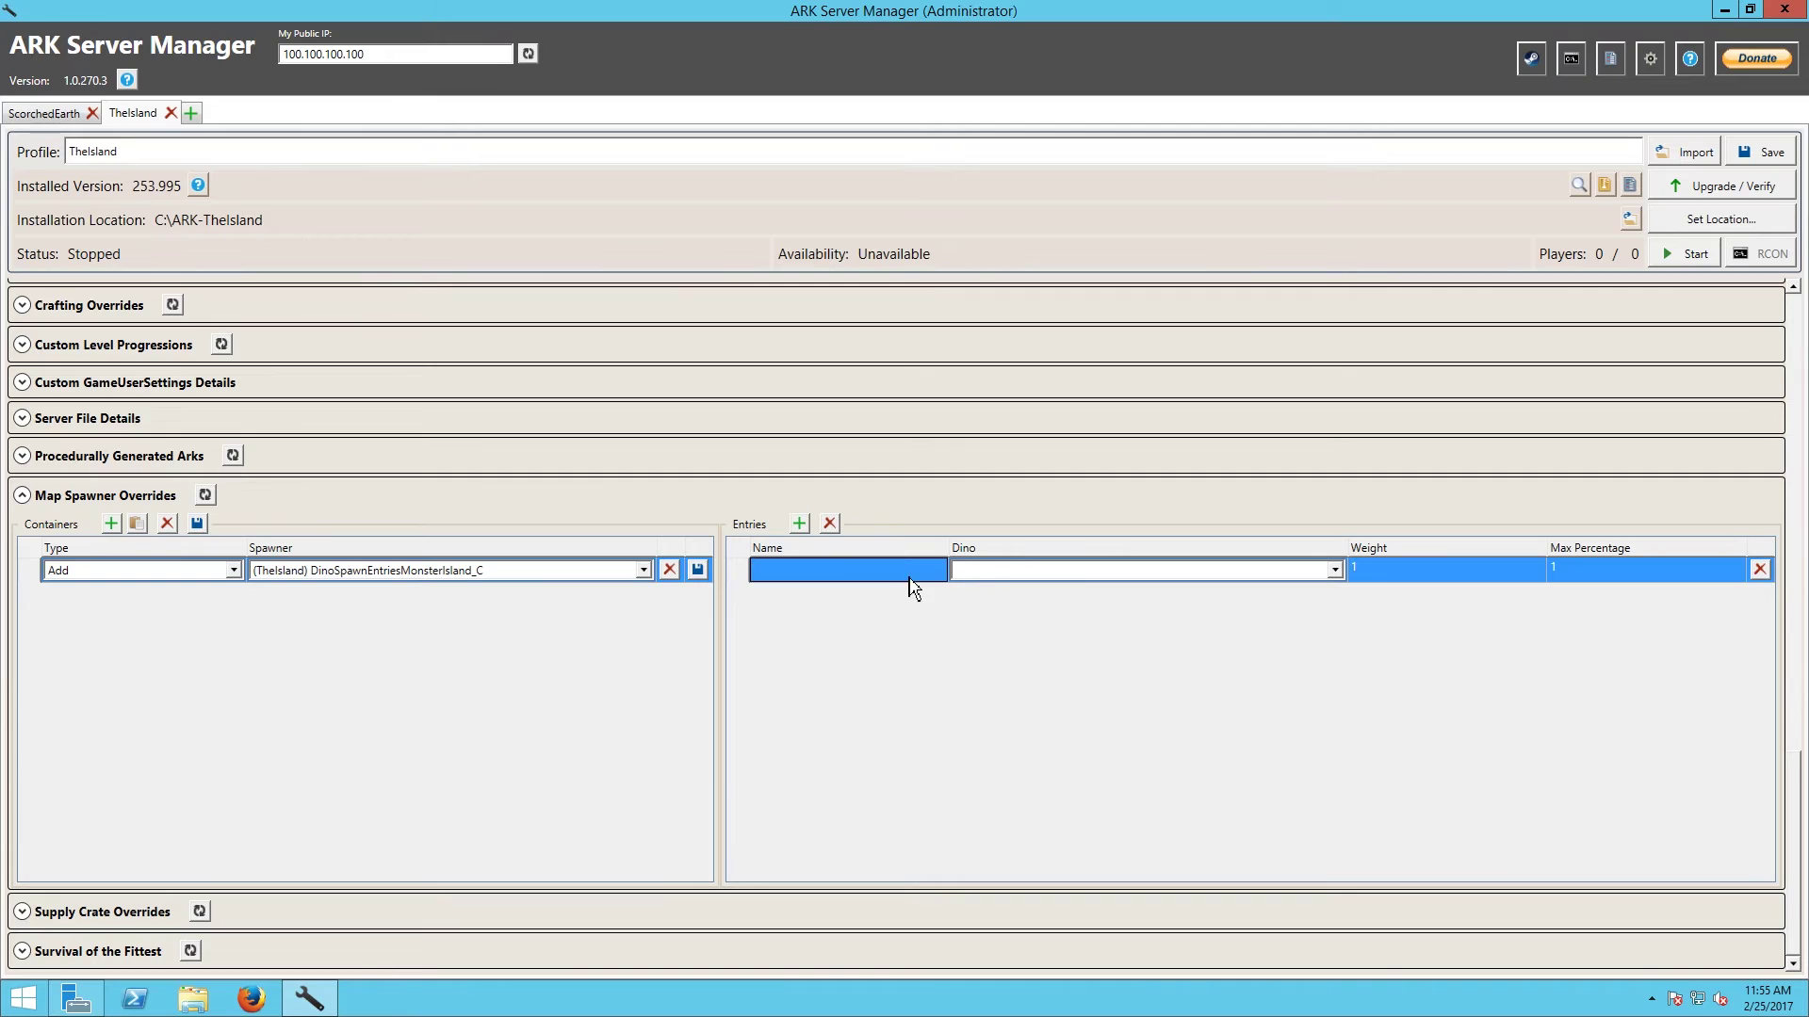
pyautogui.click(868, 575)
# Step: Look through the dinos available for the new entry and leave its choice blank
pyautogui.click(967, 571)
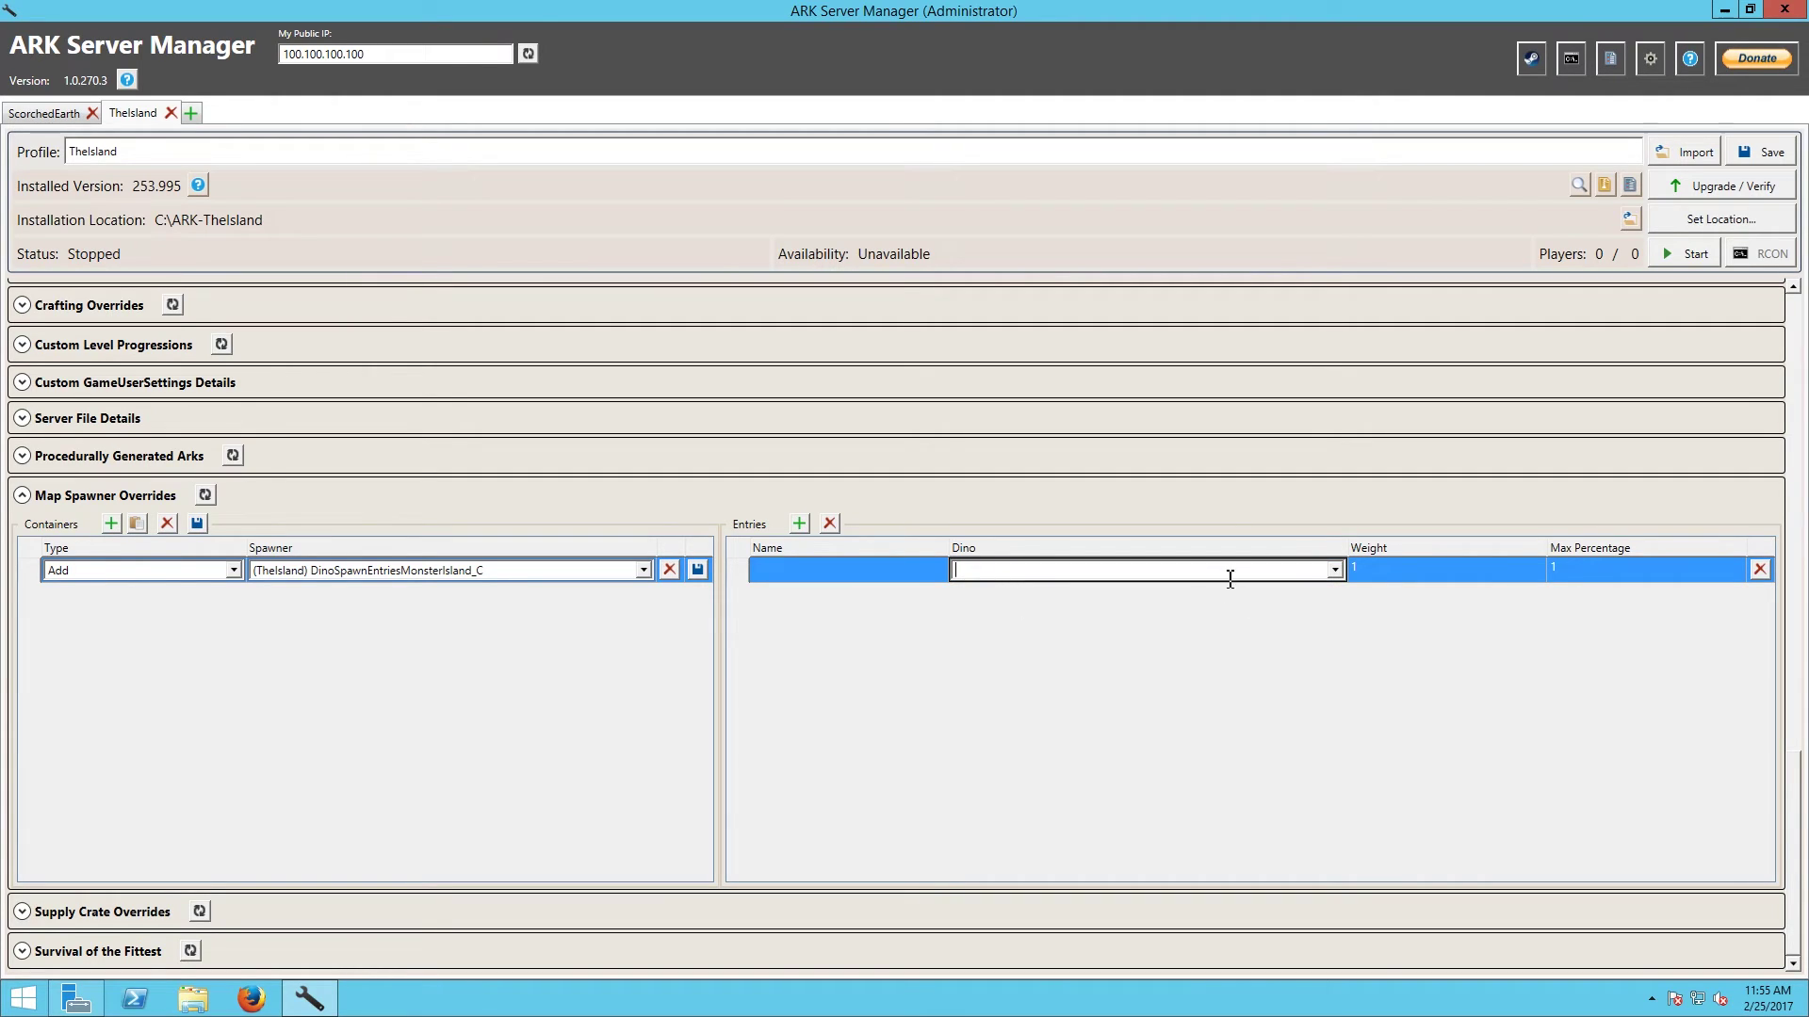
pyautogui.click(1337, 570)
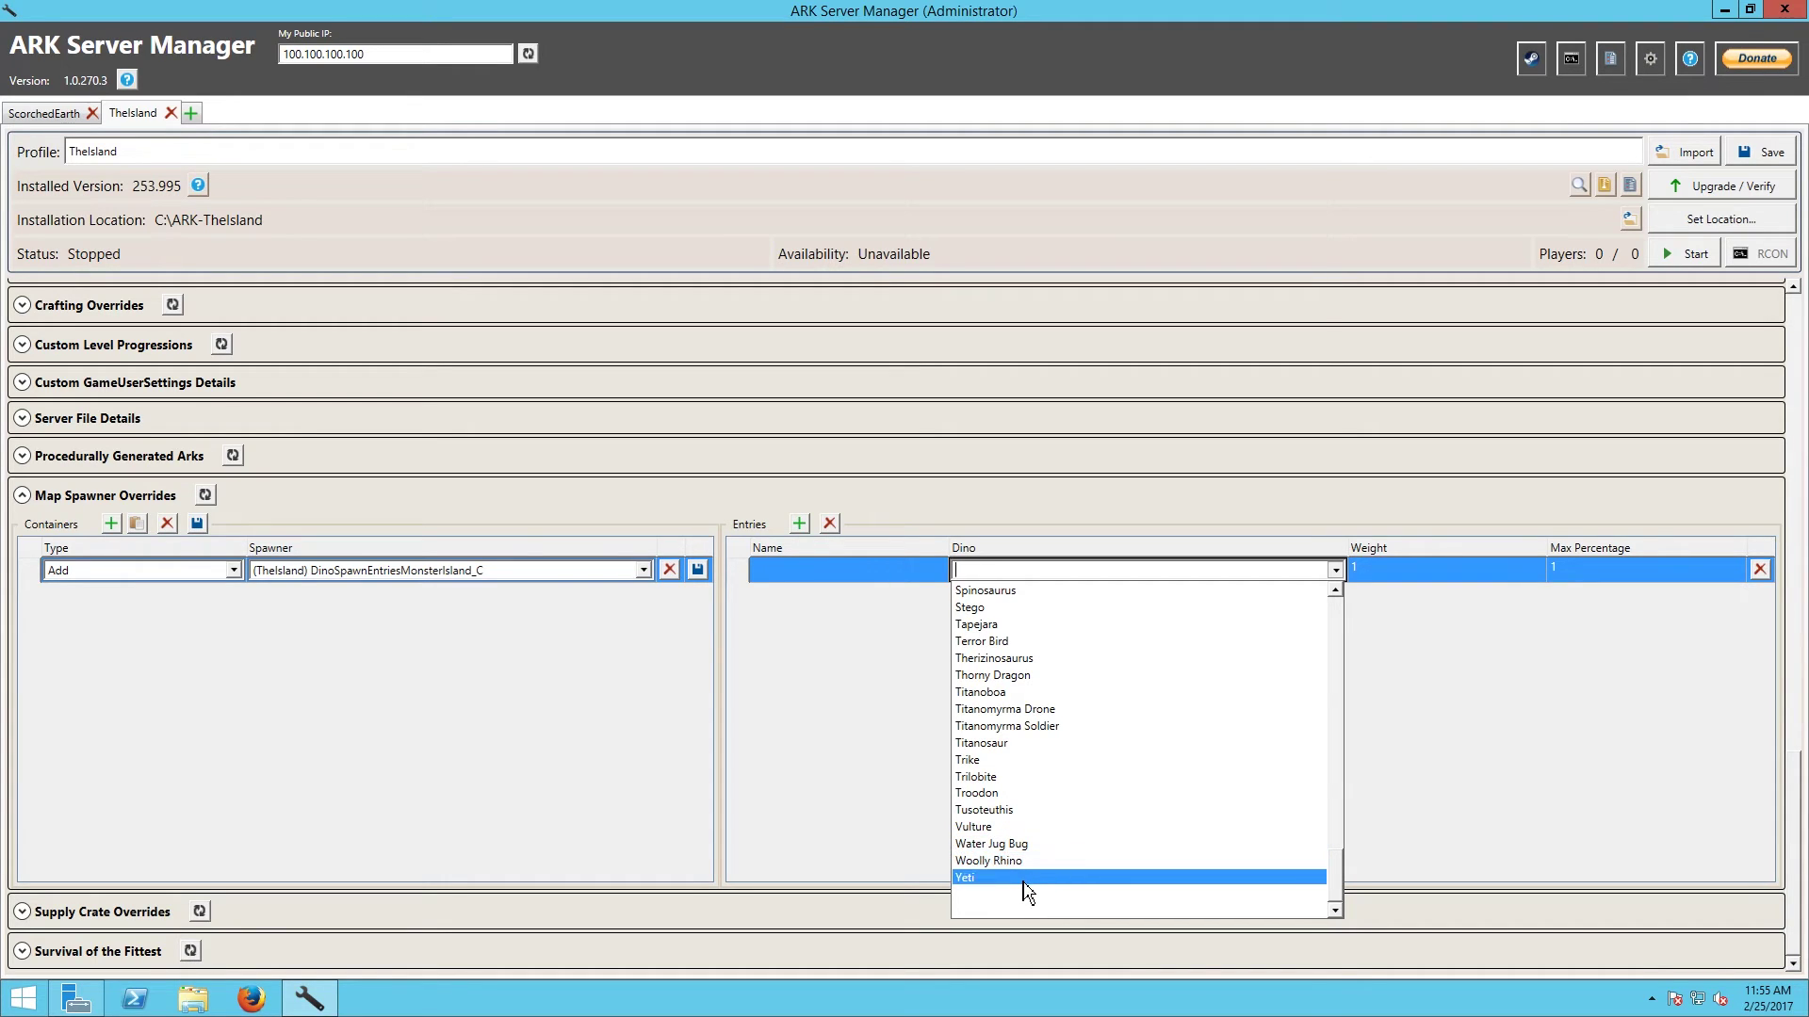
pyautogui.scroll(2, 1046, 857)
pyautogui.scroll(15, 1045, 857)
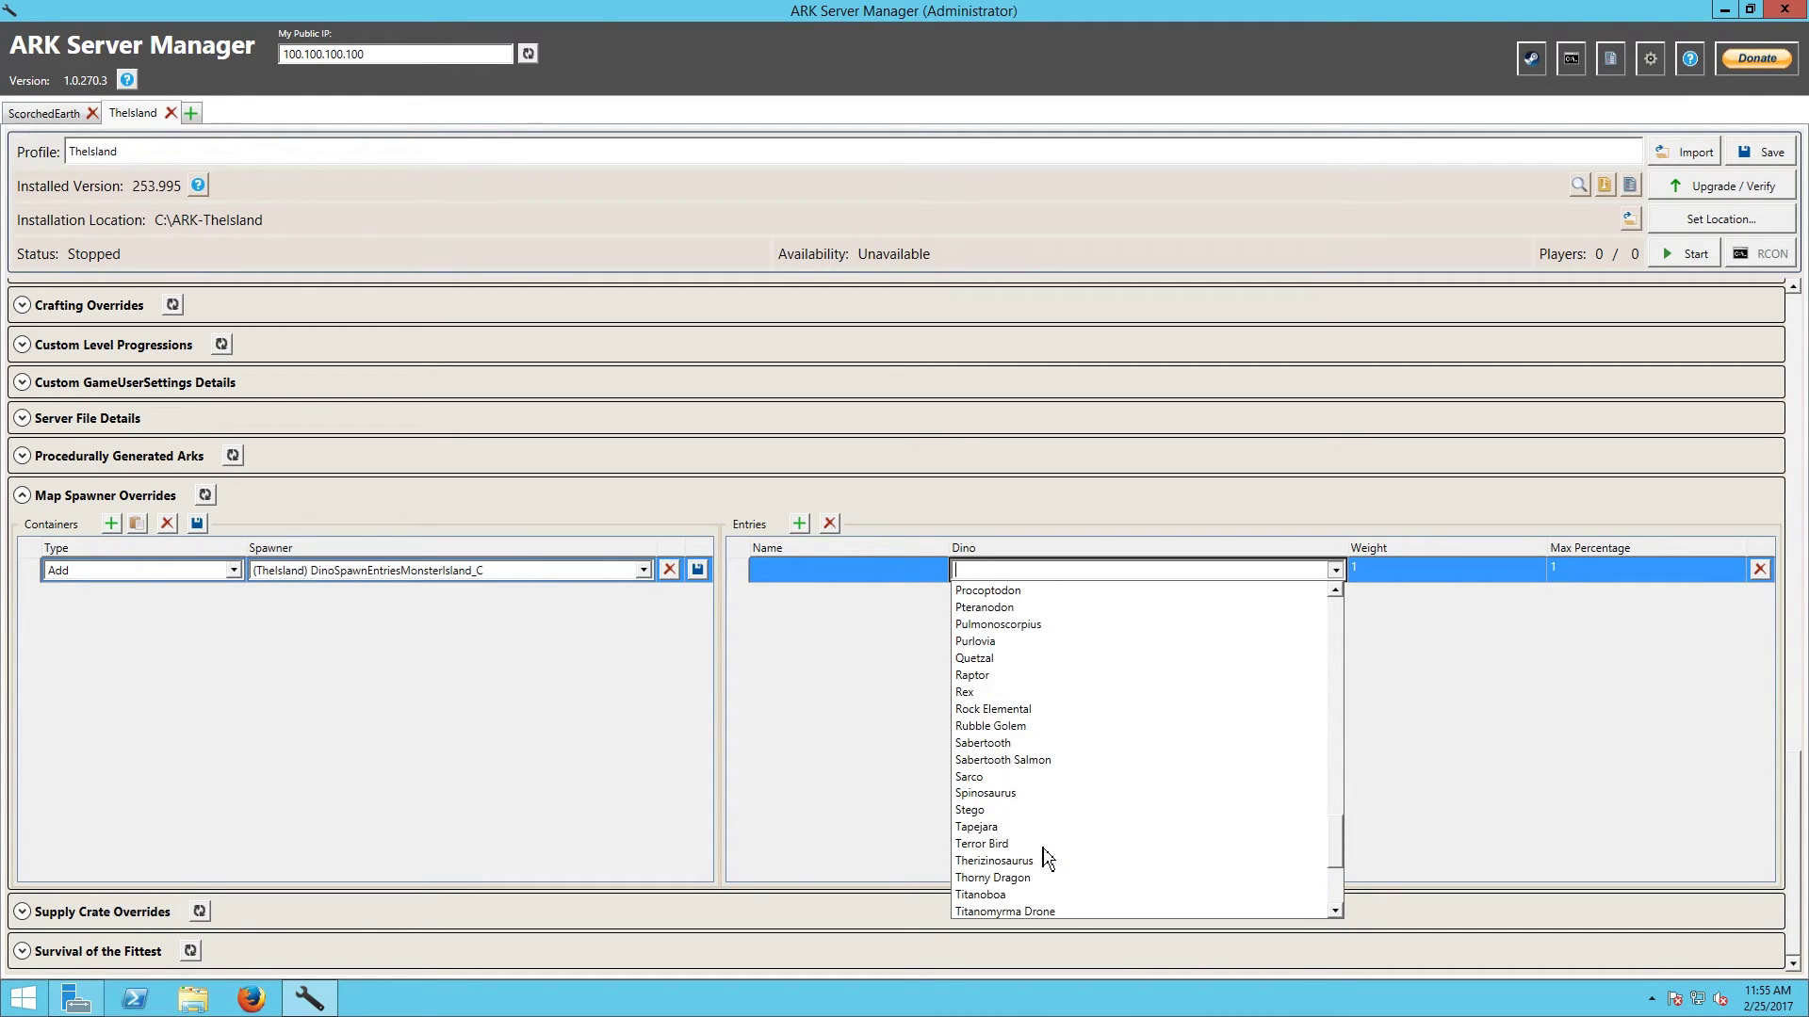
pyautogui.click(980, 570)
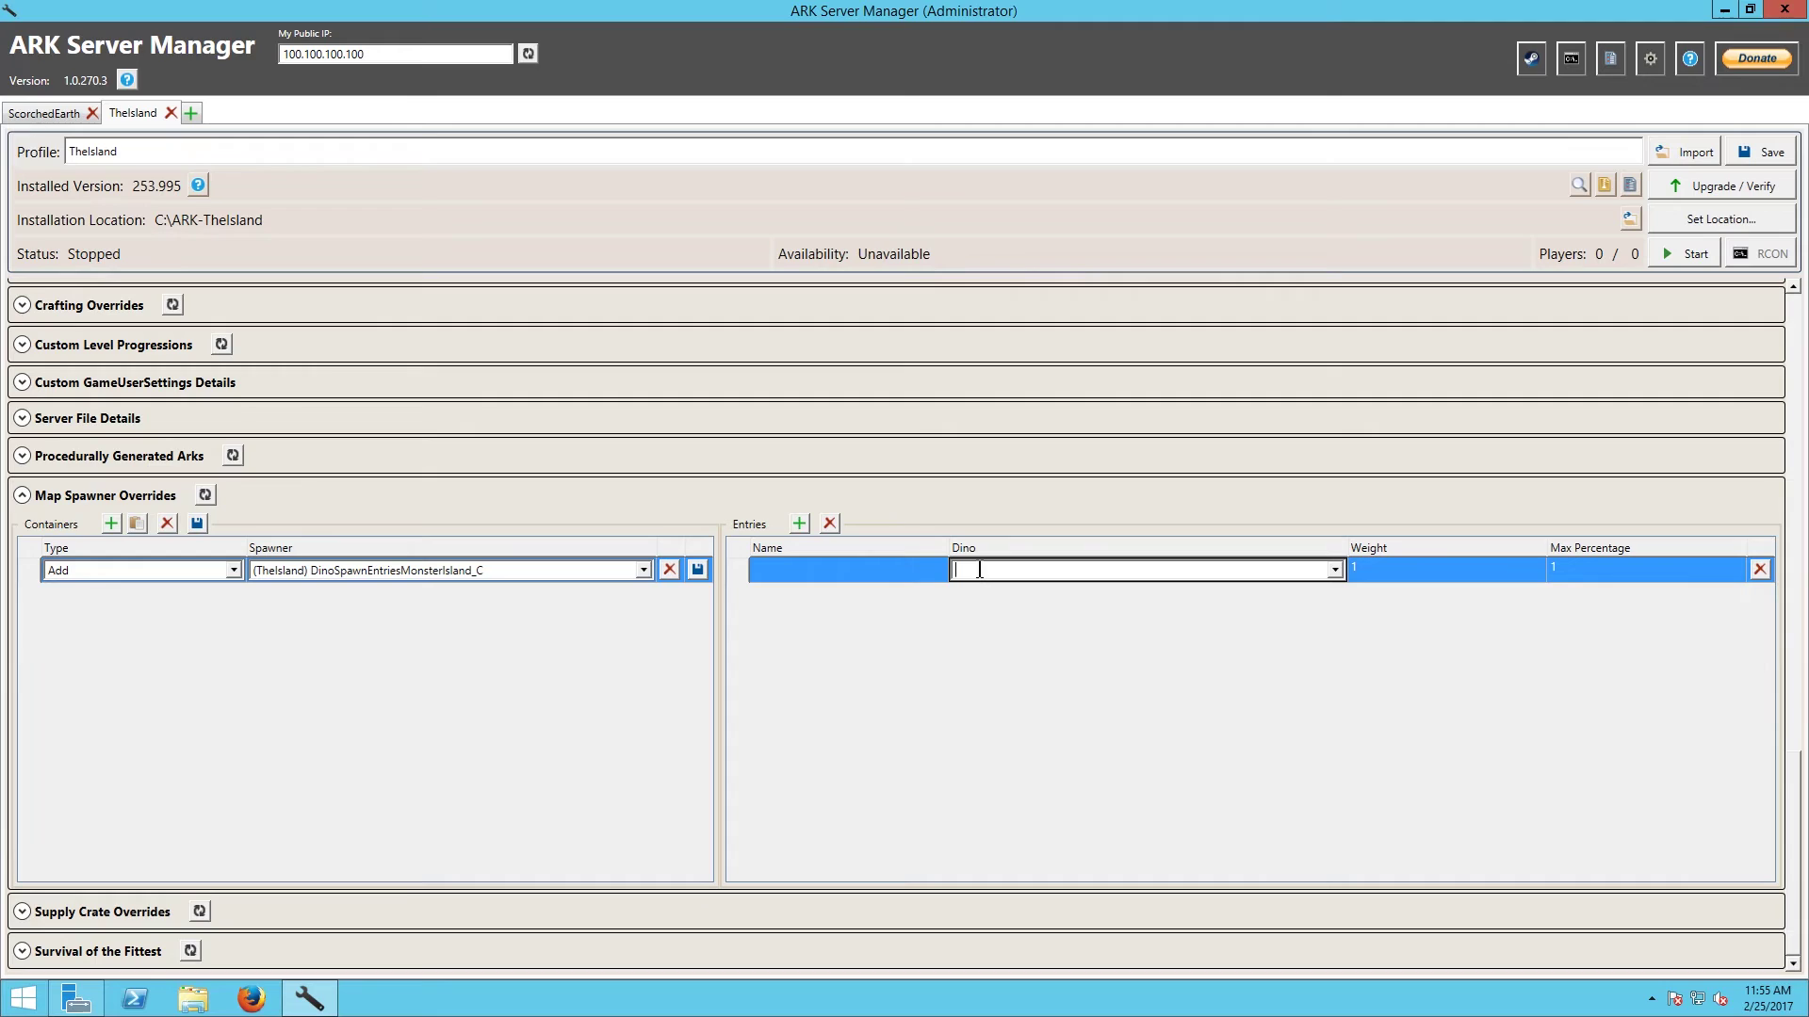
pyautogui.click(1335, 571)
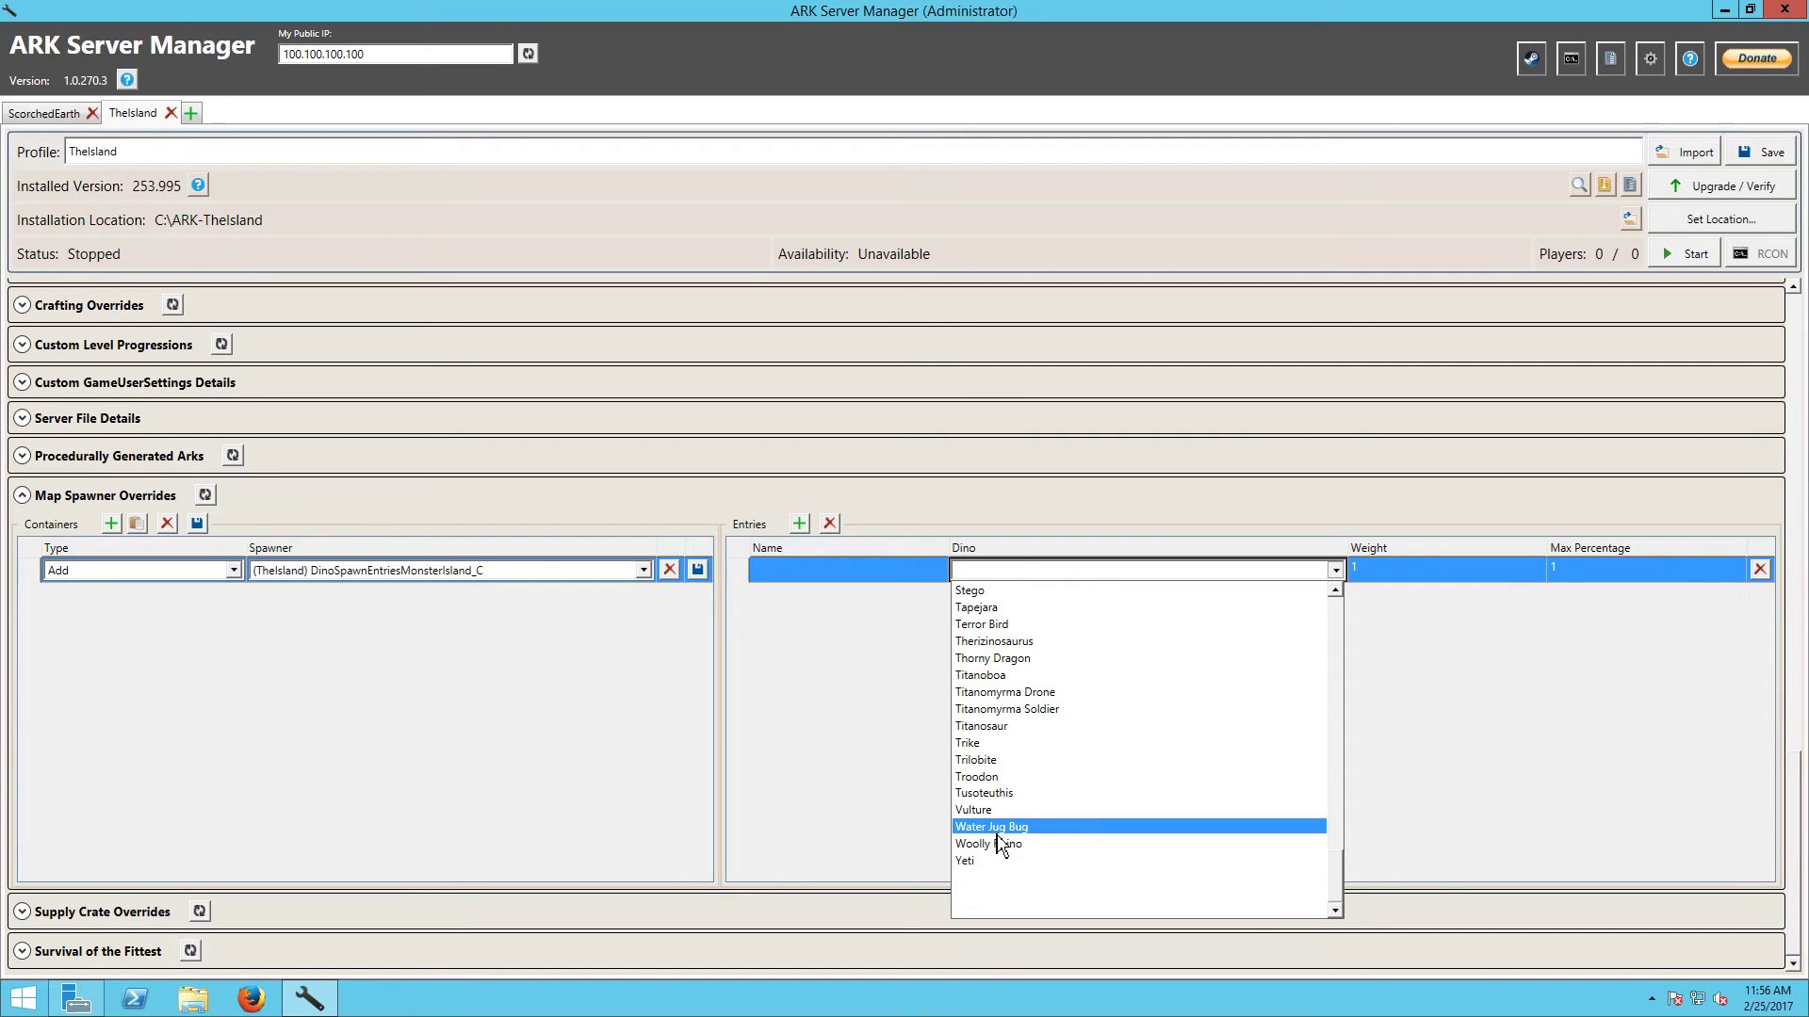
pyautogui.click(1024, 886)
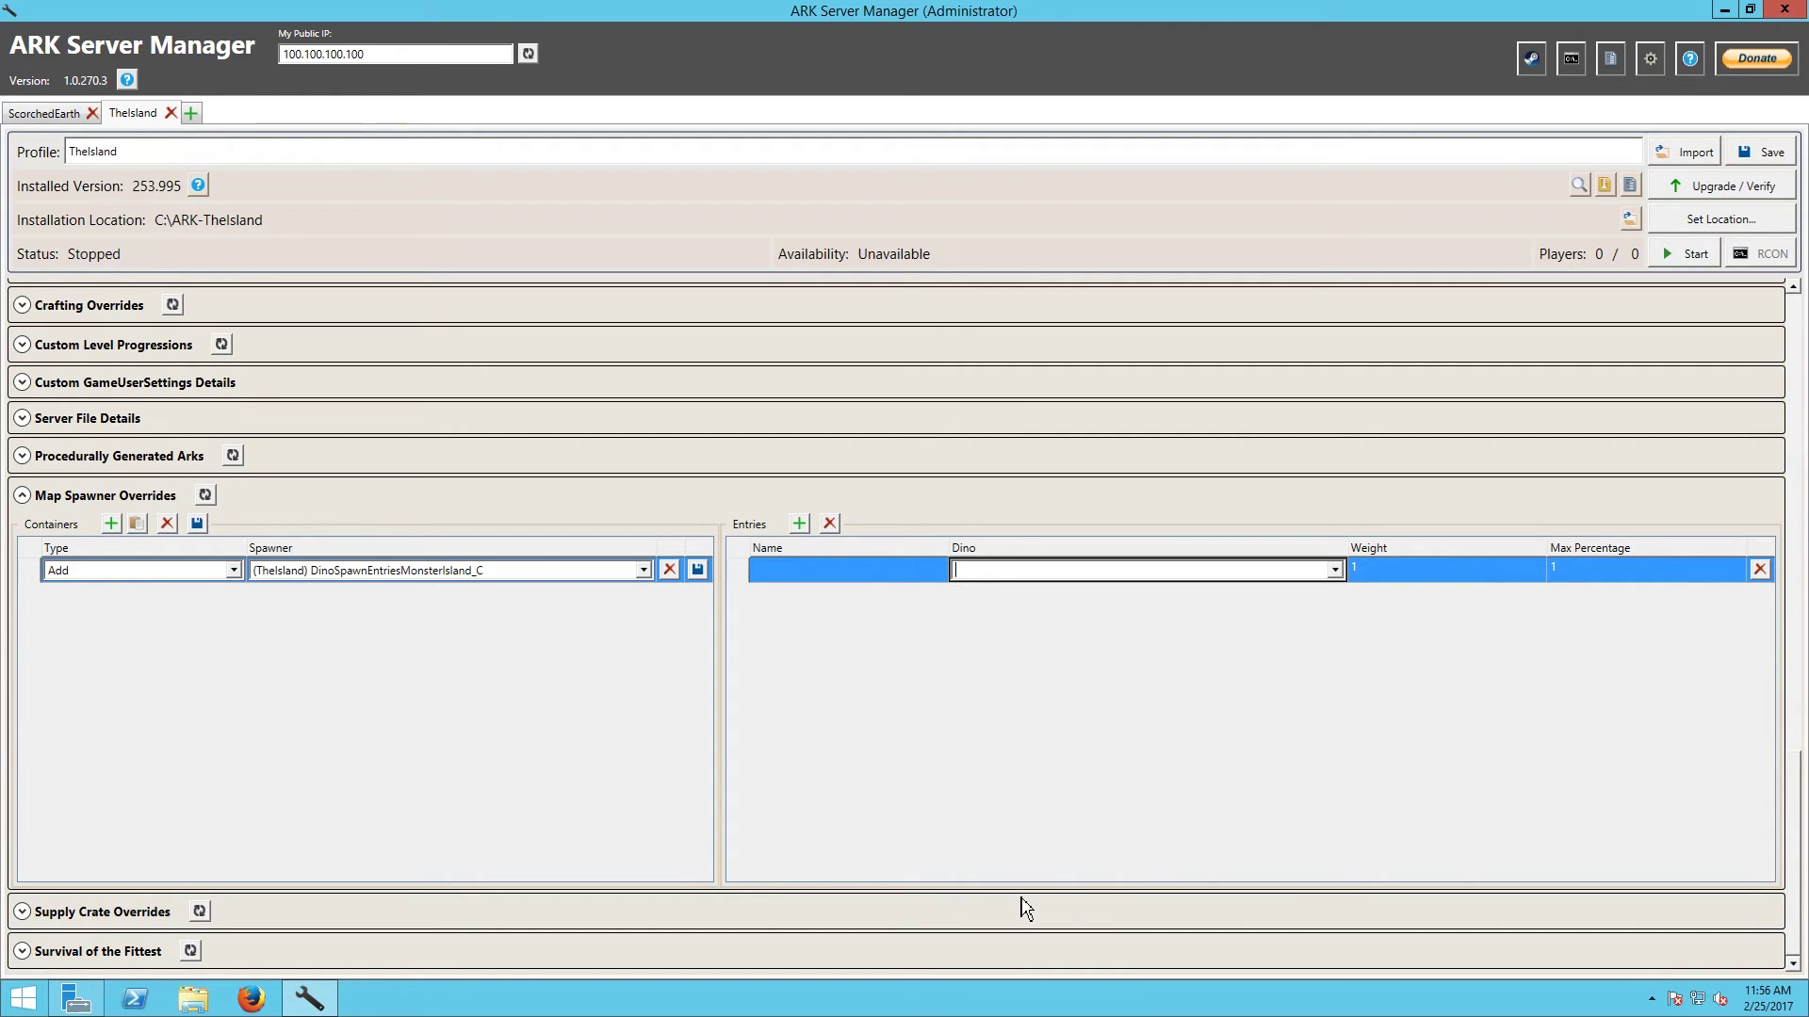
# Step: Read through the full list of dinos available for the blank MonsterIsland entry, from Achatina to Yeti
pyautogui.click(1335, 570)
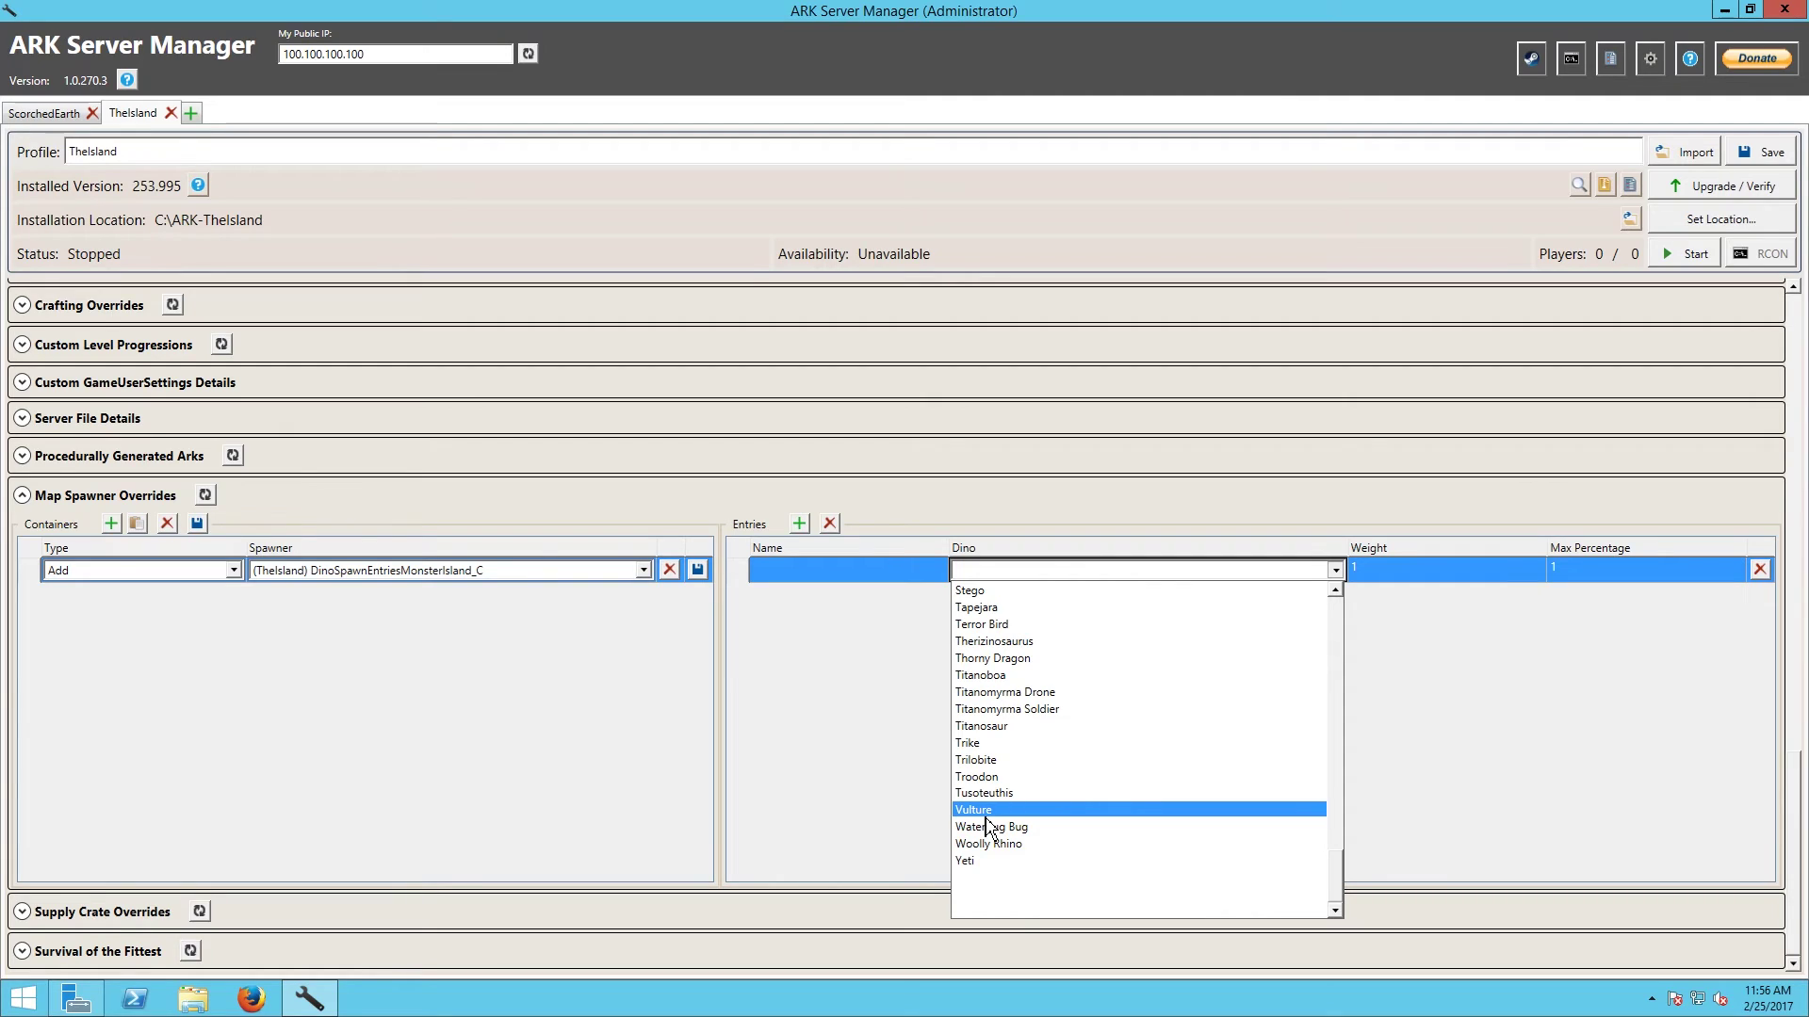
pyautogui.scroll(4, 1130, 812)
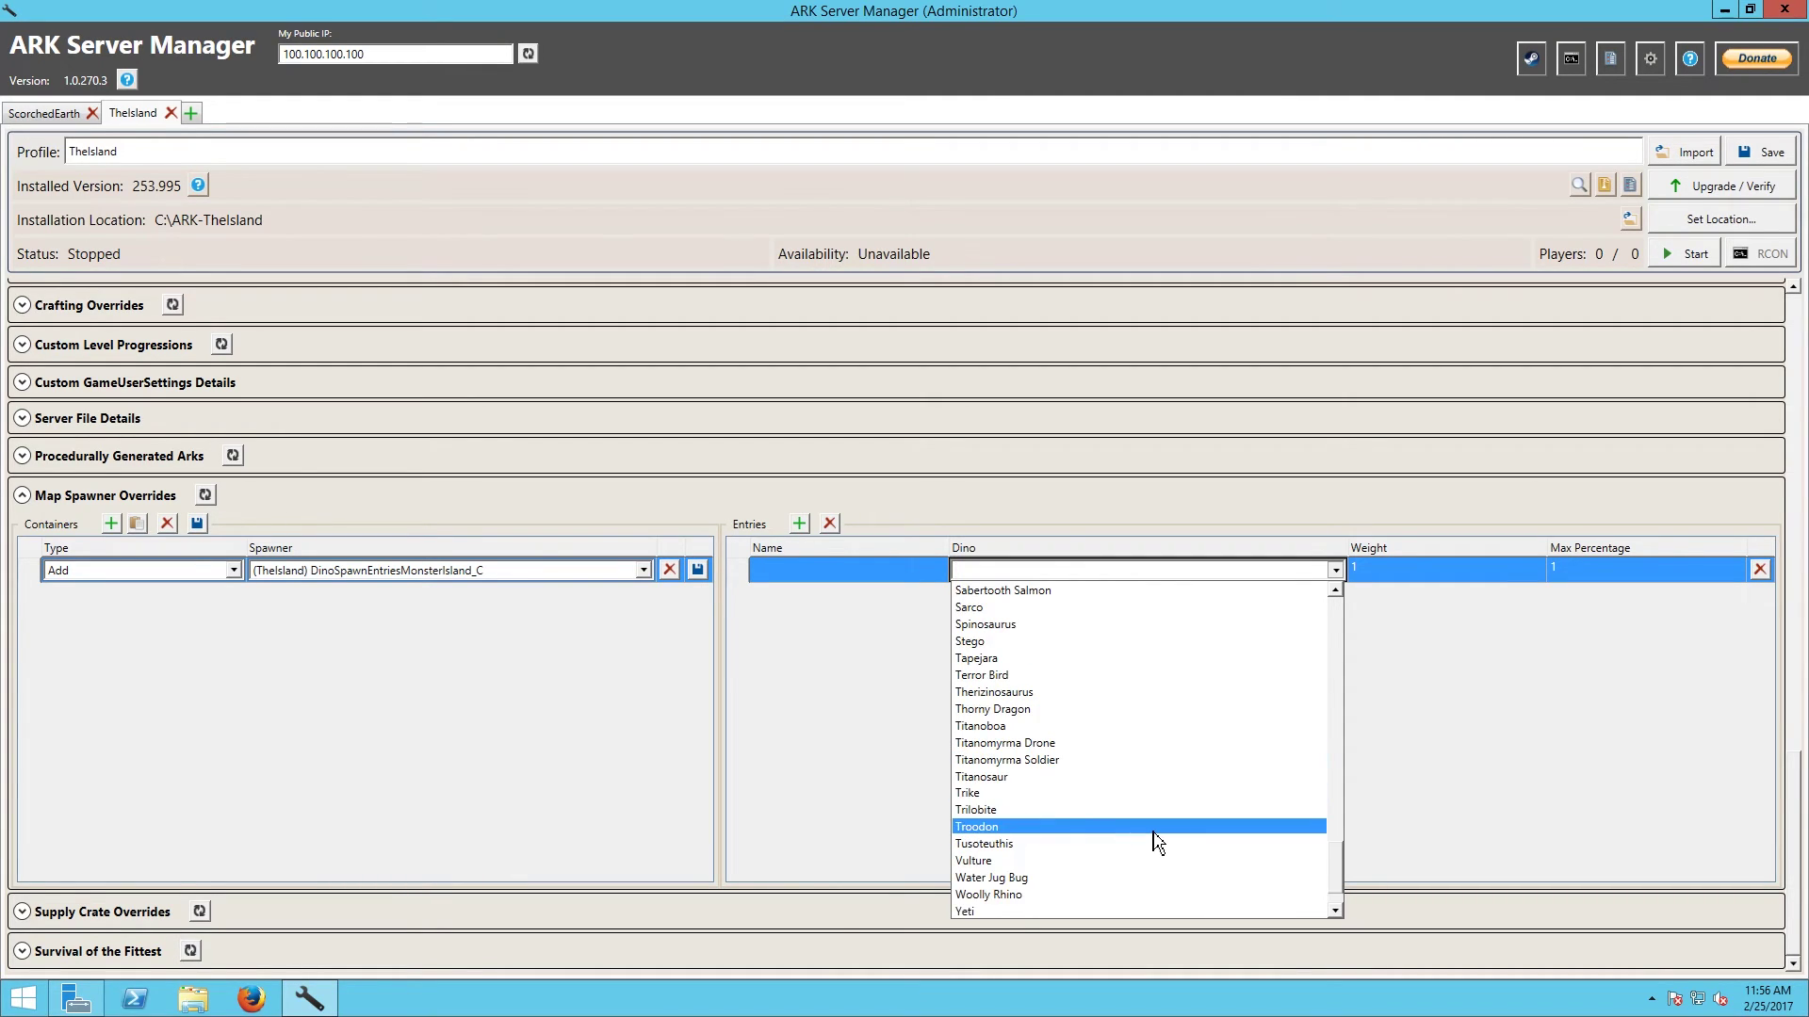
pyautogui.scroll(8, 1156, 842)
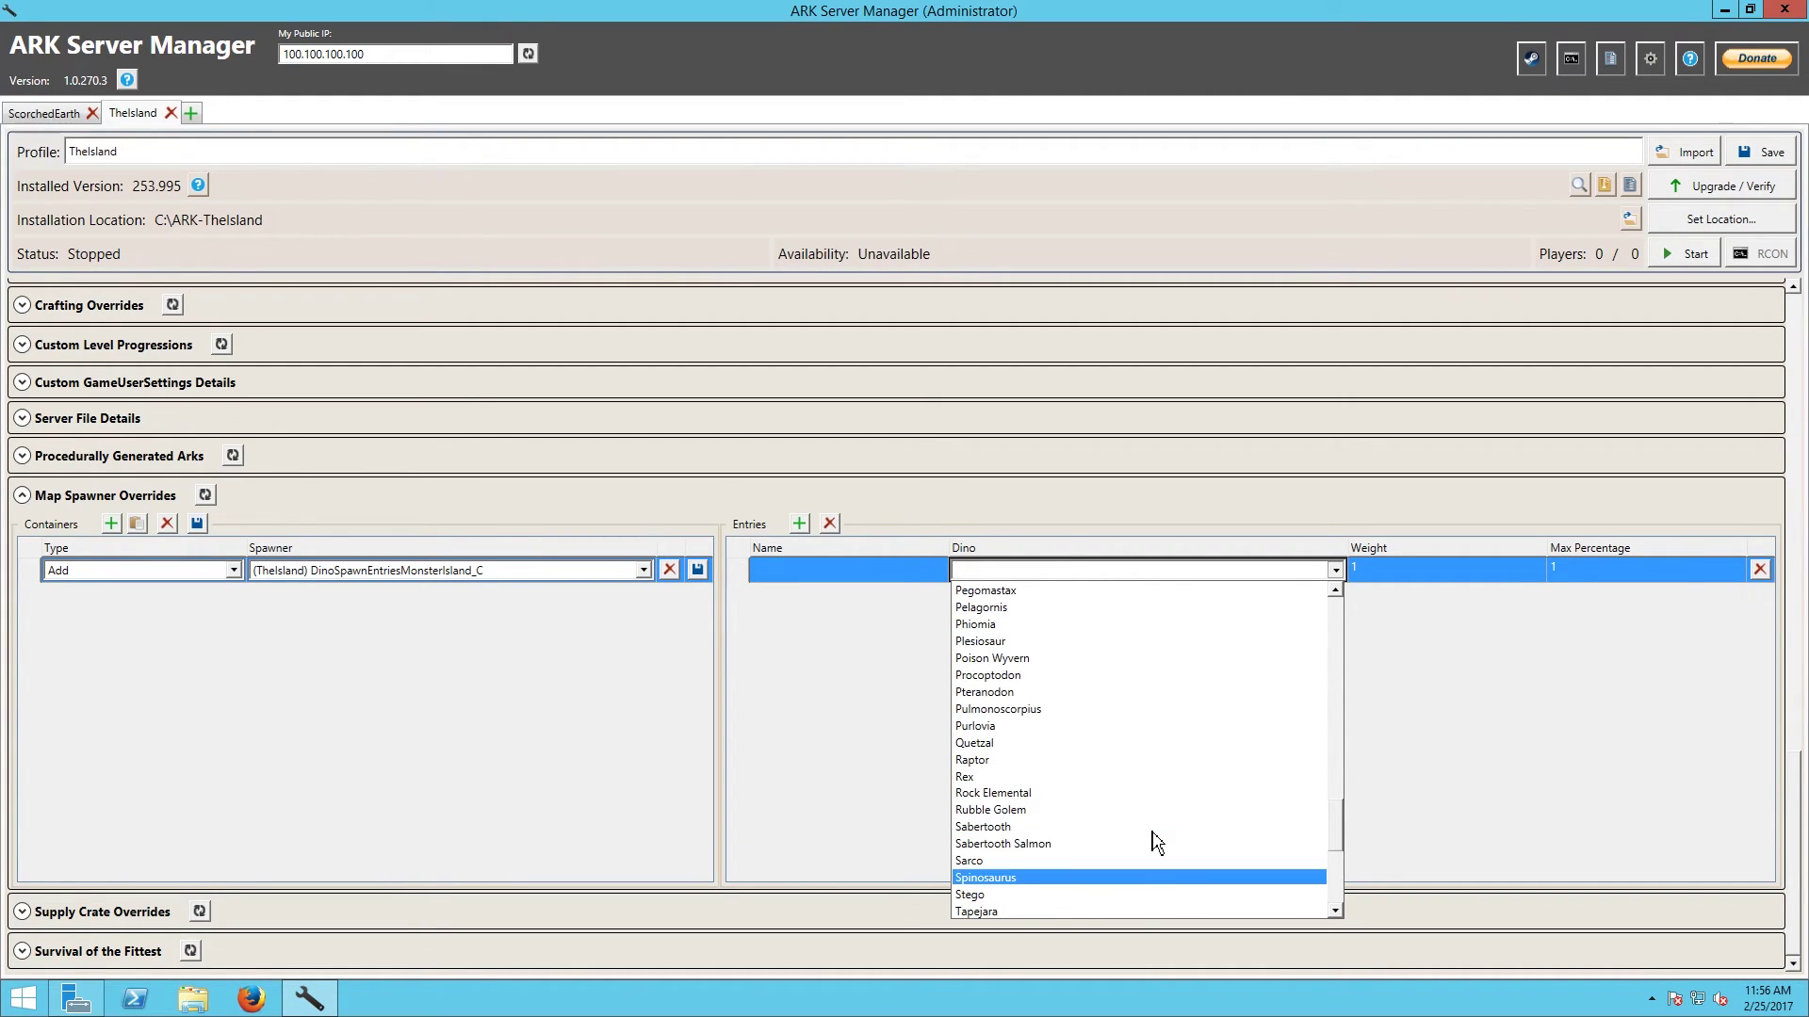
pyautogui.scroll(15, 1156, 841)
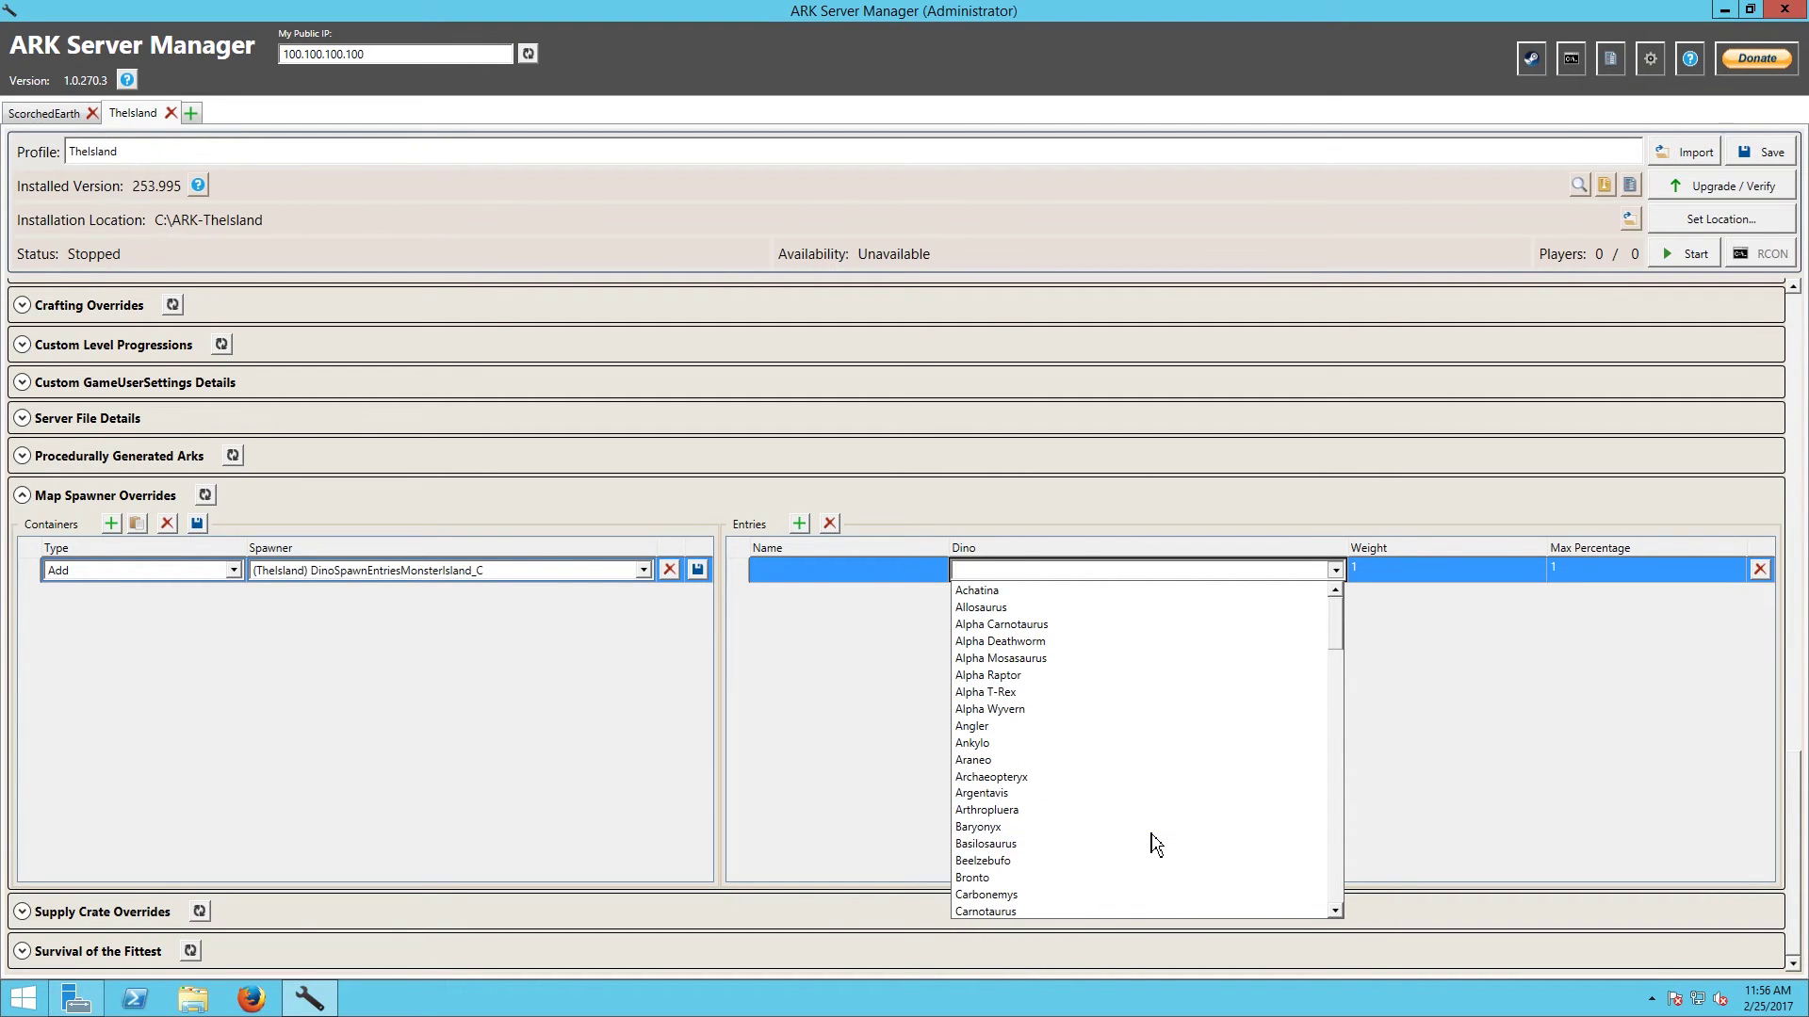
pyautogui.scroll(-4, 1156, 842)
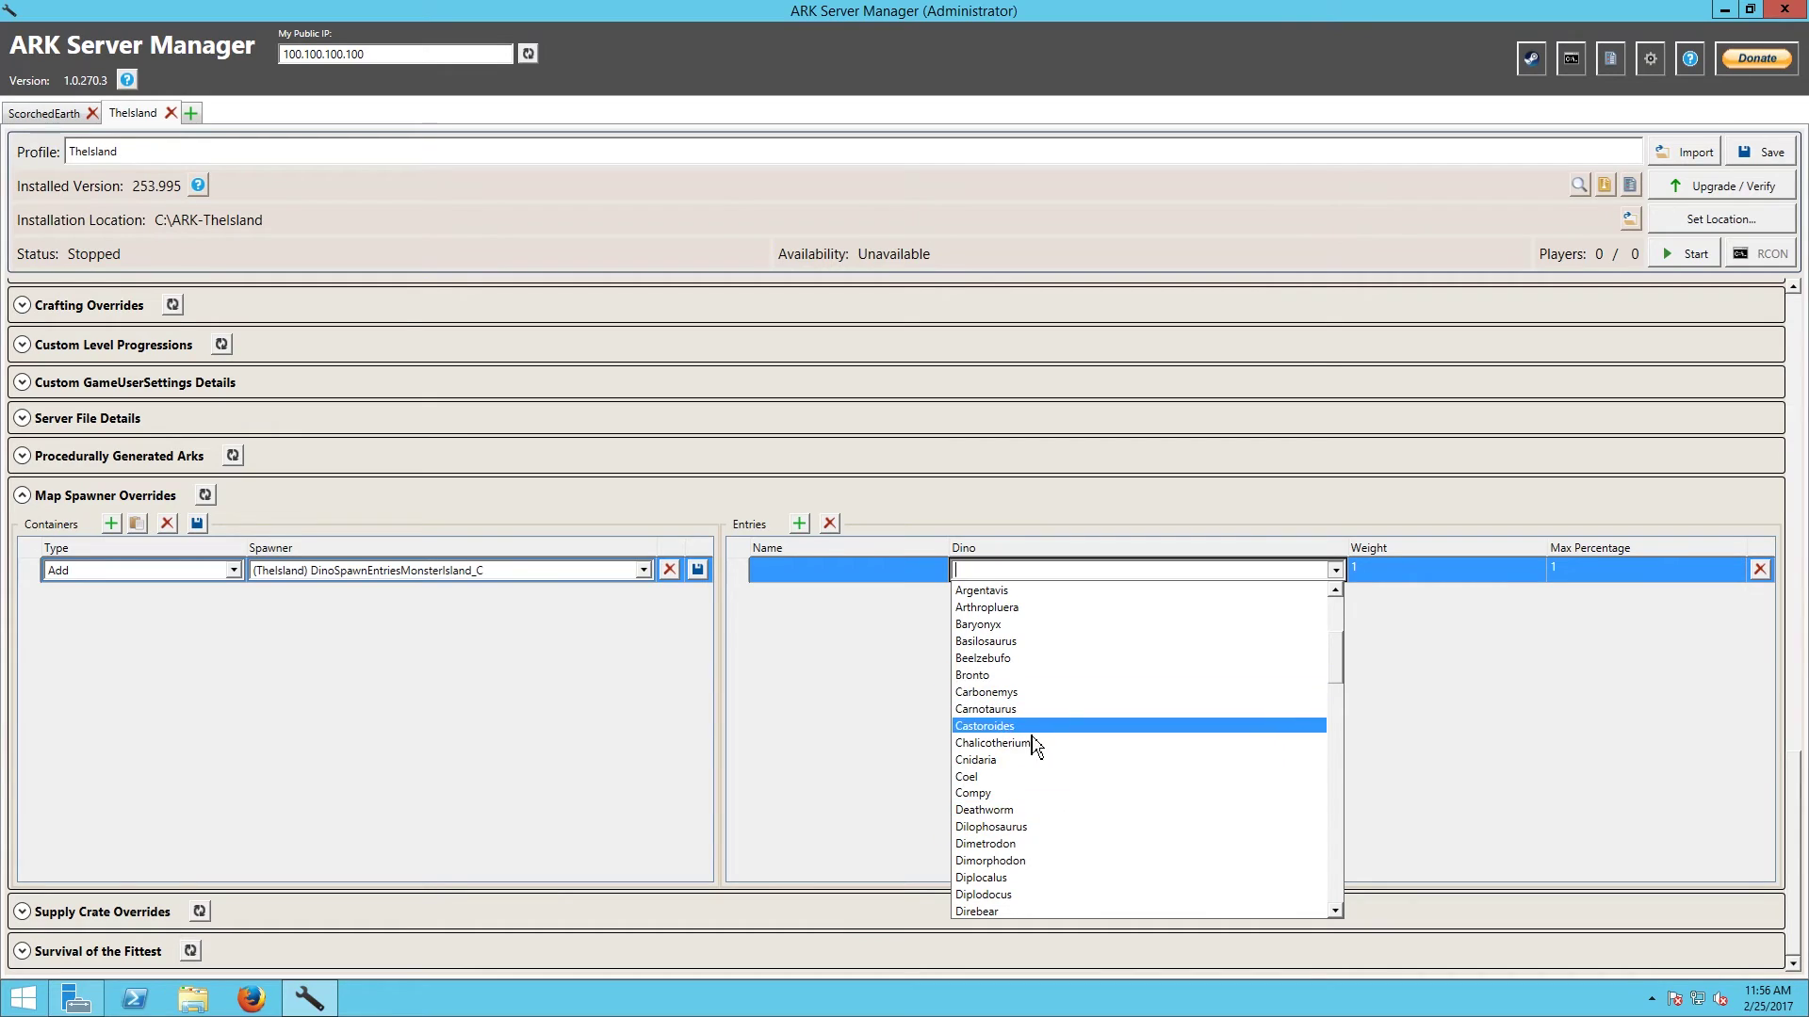
pyautogui.scroll(-4, 1072, 841)
pyautogui.scroll(-1, 1072, 842)
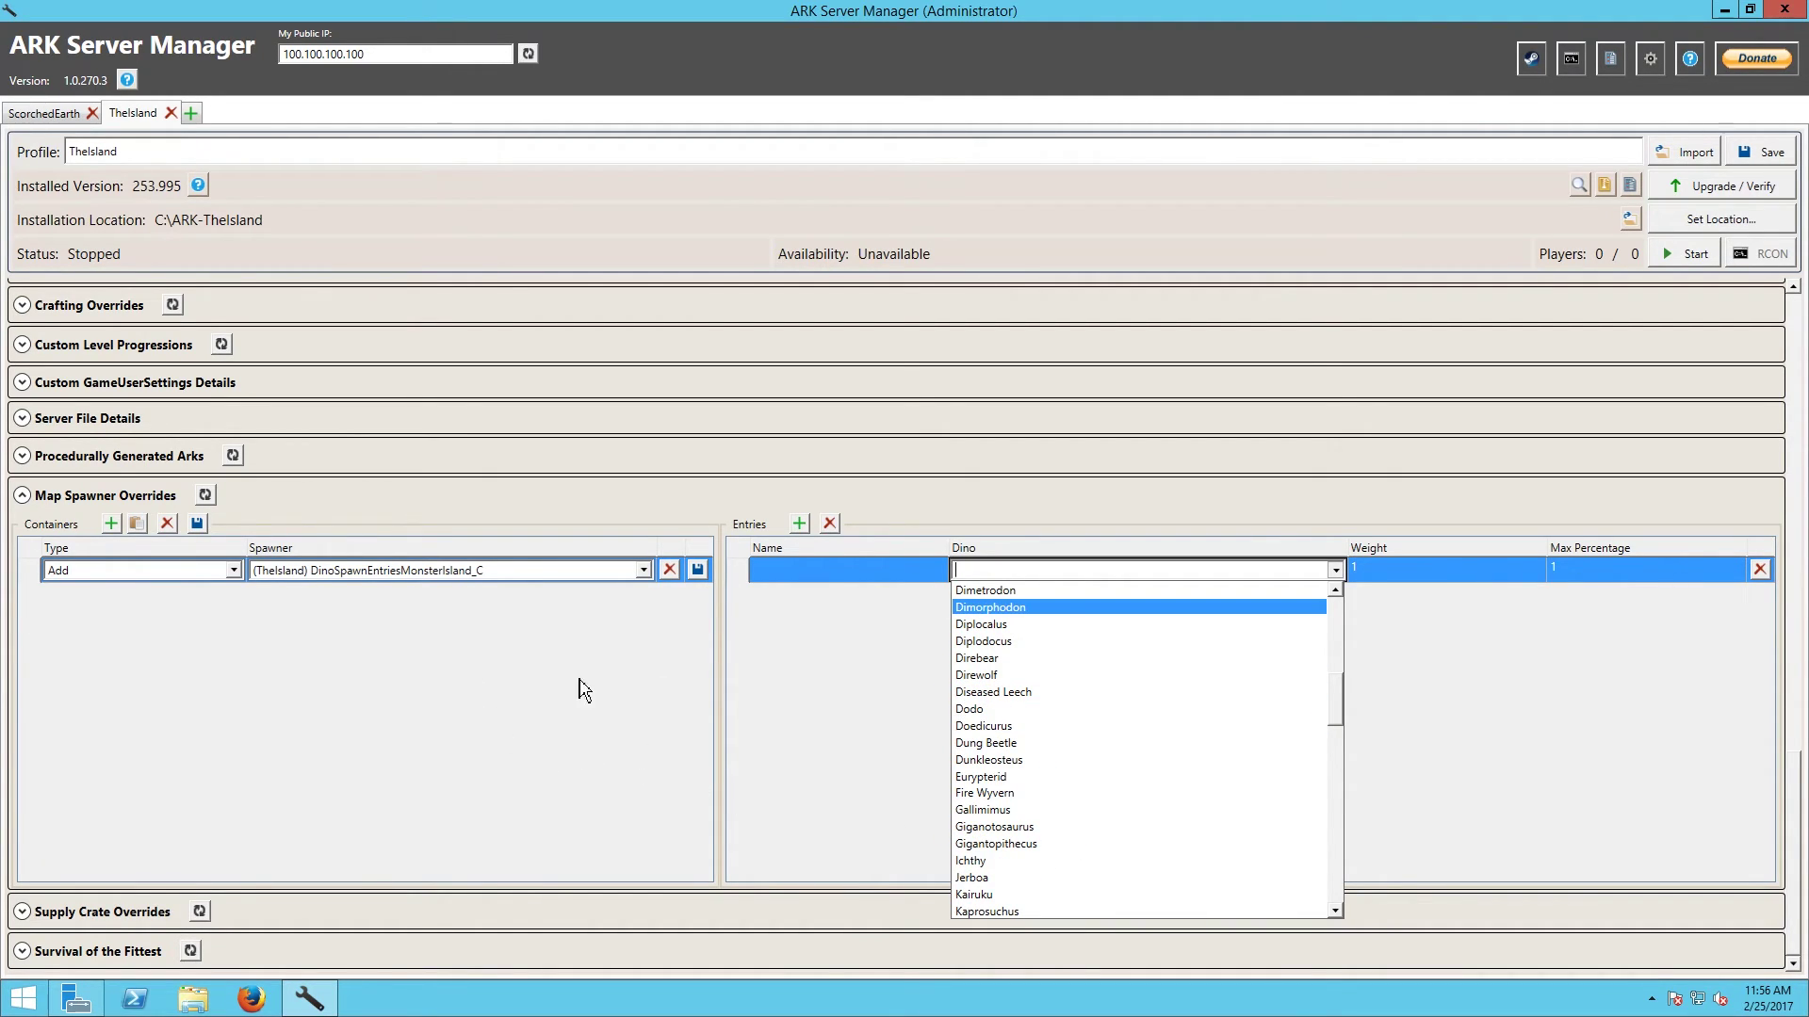
pyautogui.scroll(-3, 1143, 837)
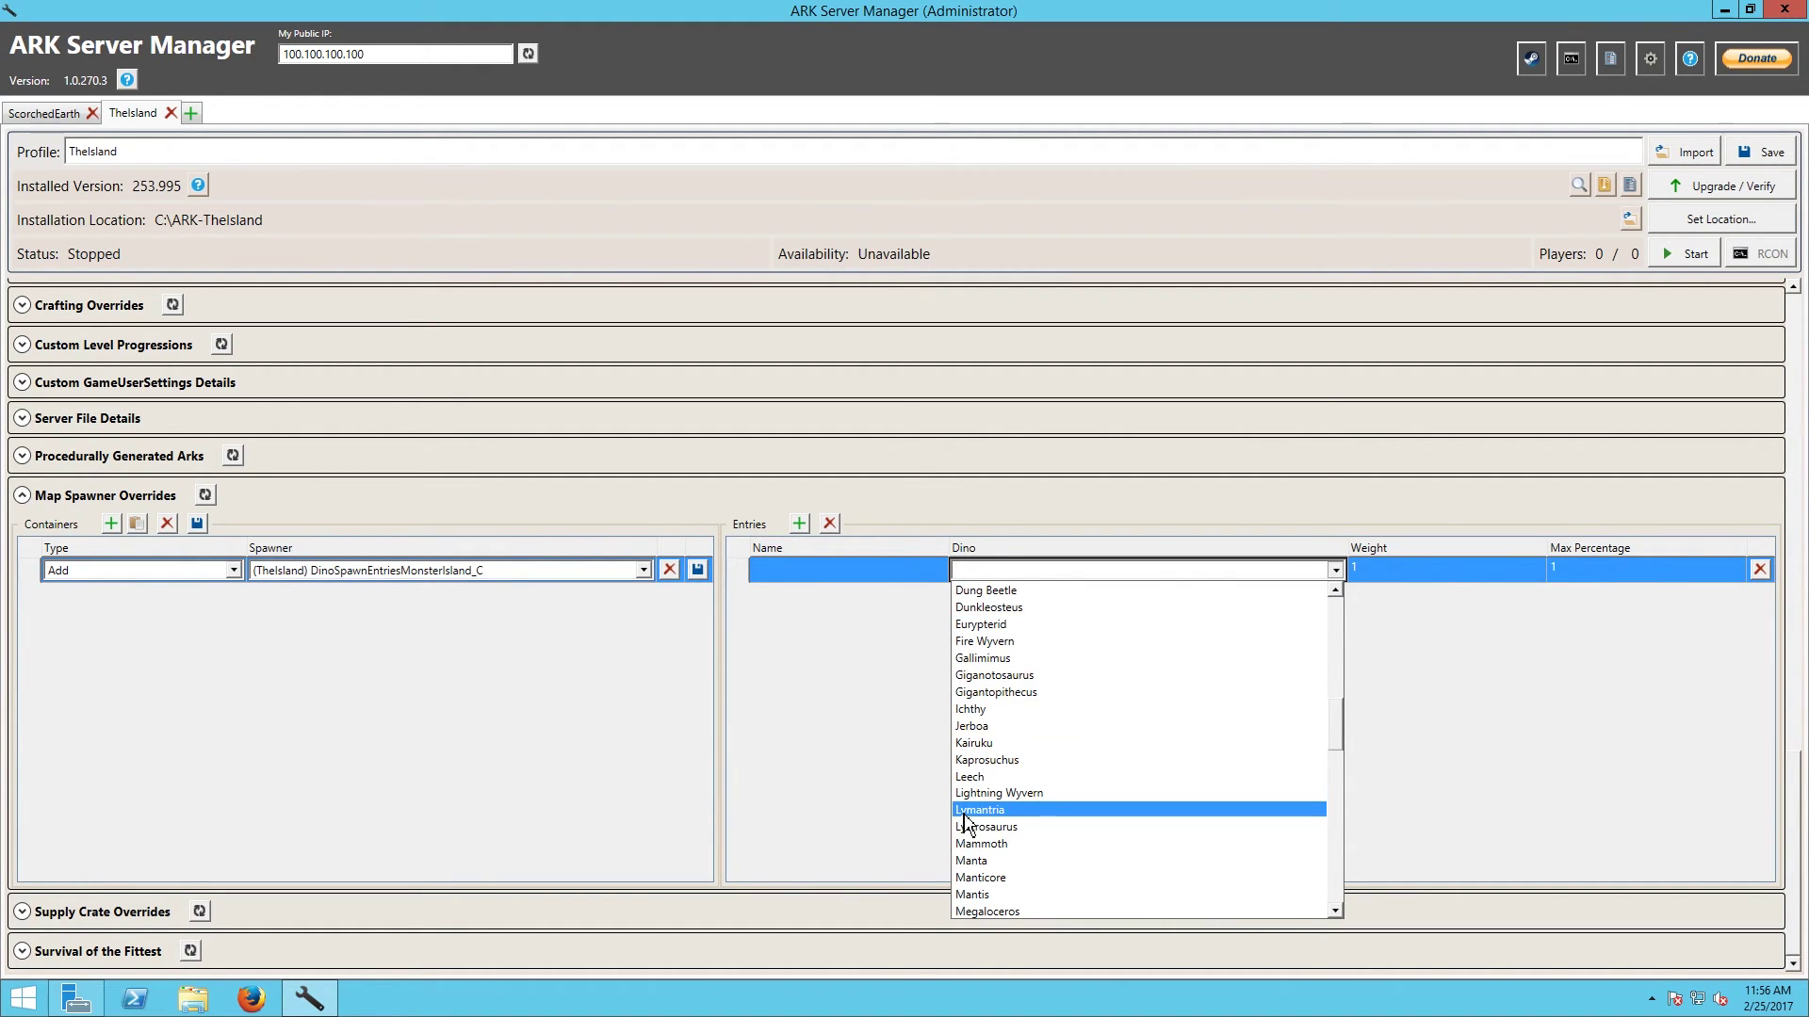
pyautogui.scroll(-1, 1168, 806)
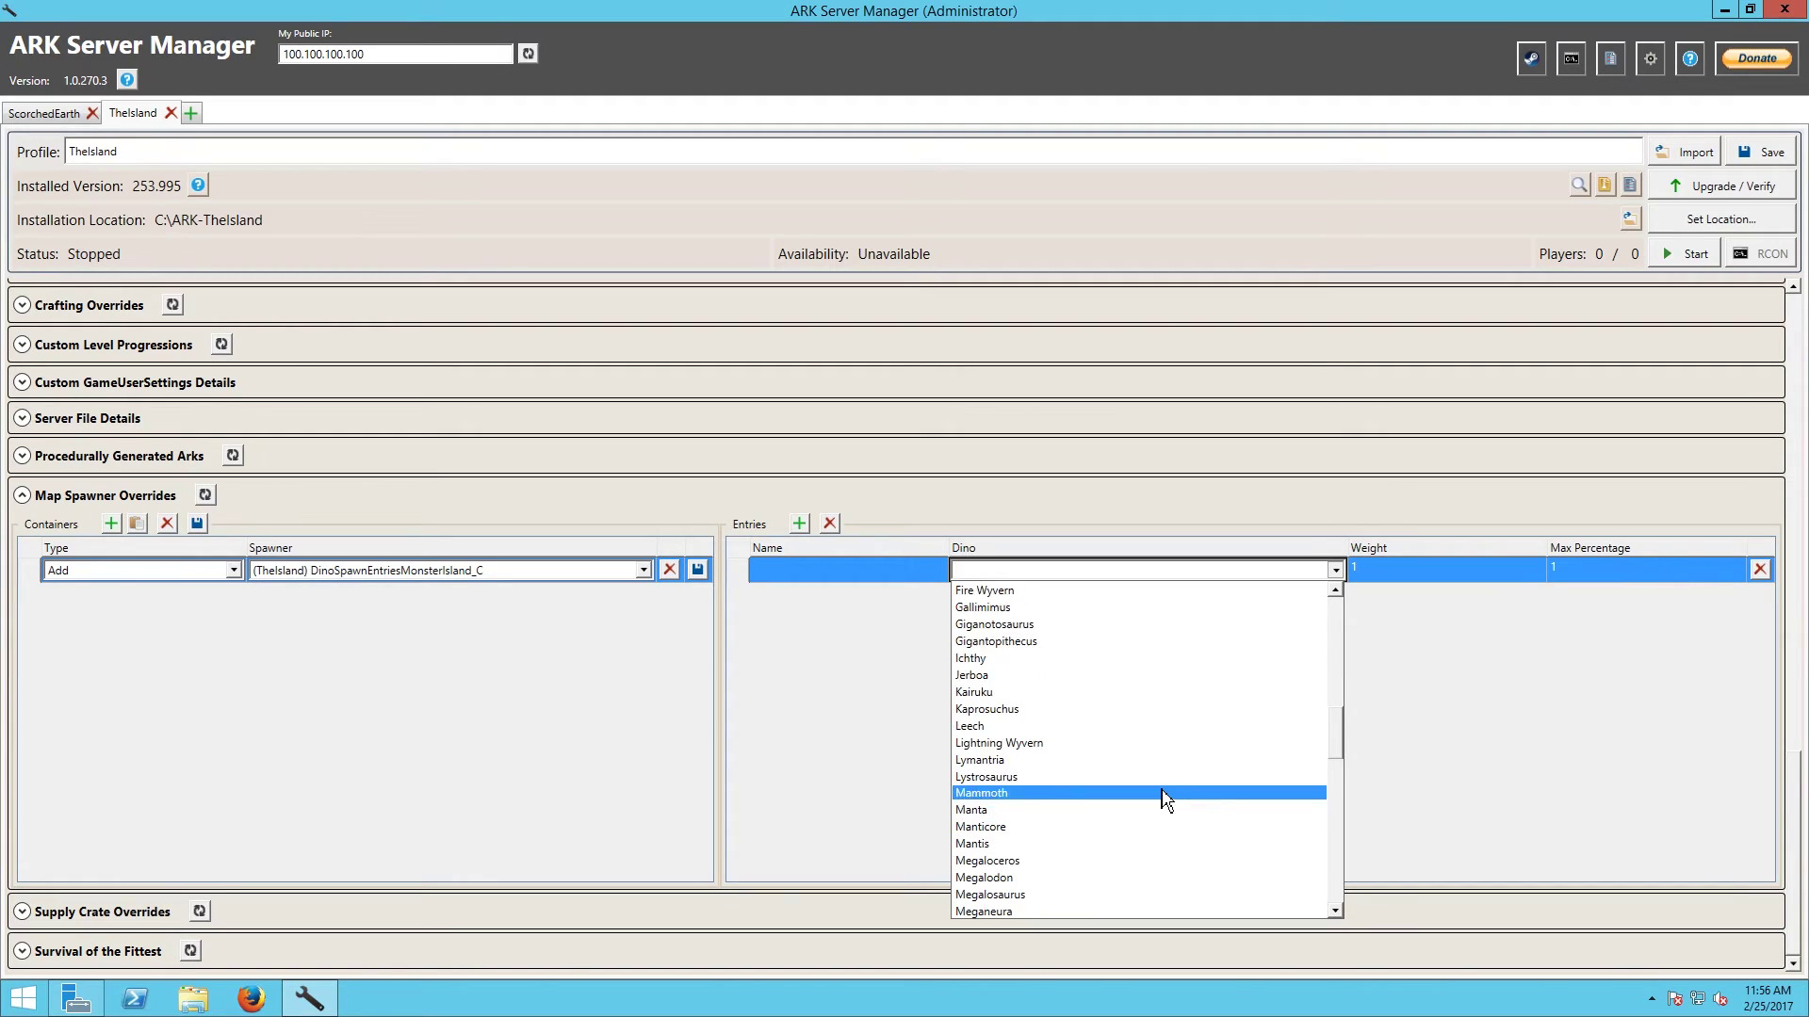
pyautogui.scroll(-2, 1166, 800)
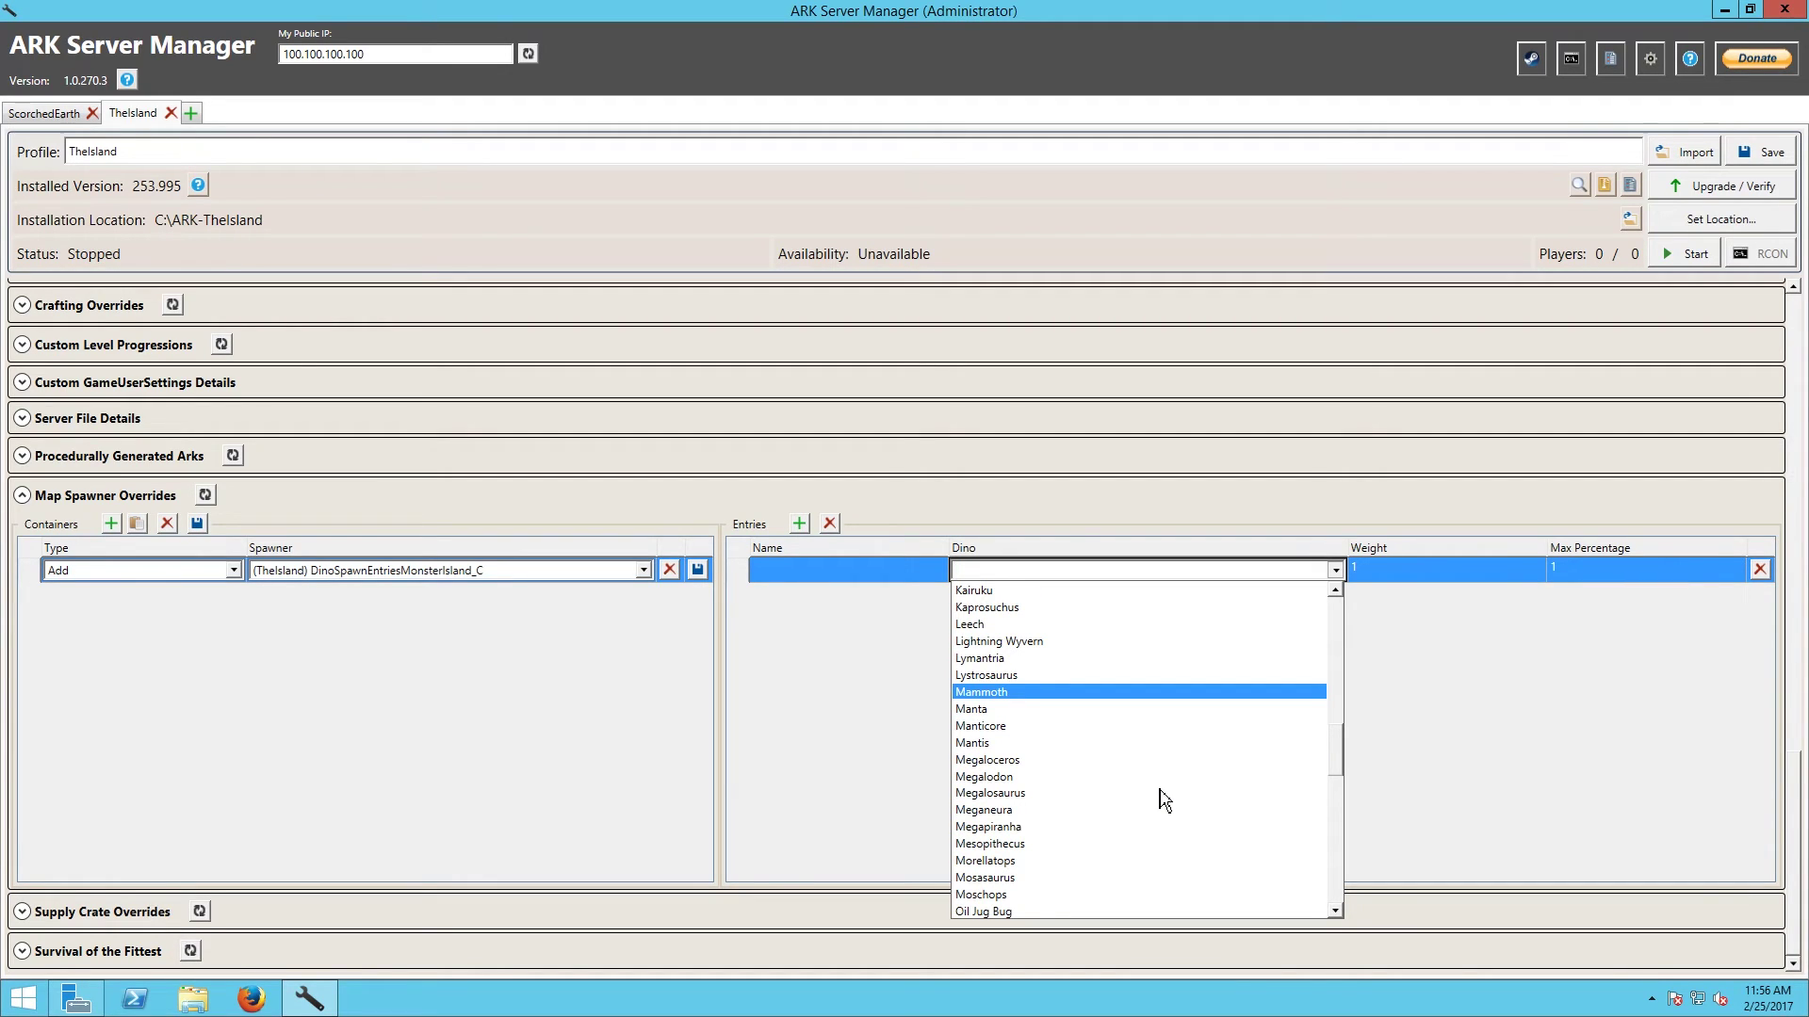
pyautogui.scroll(-3, 1165, 801)
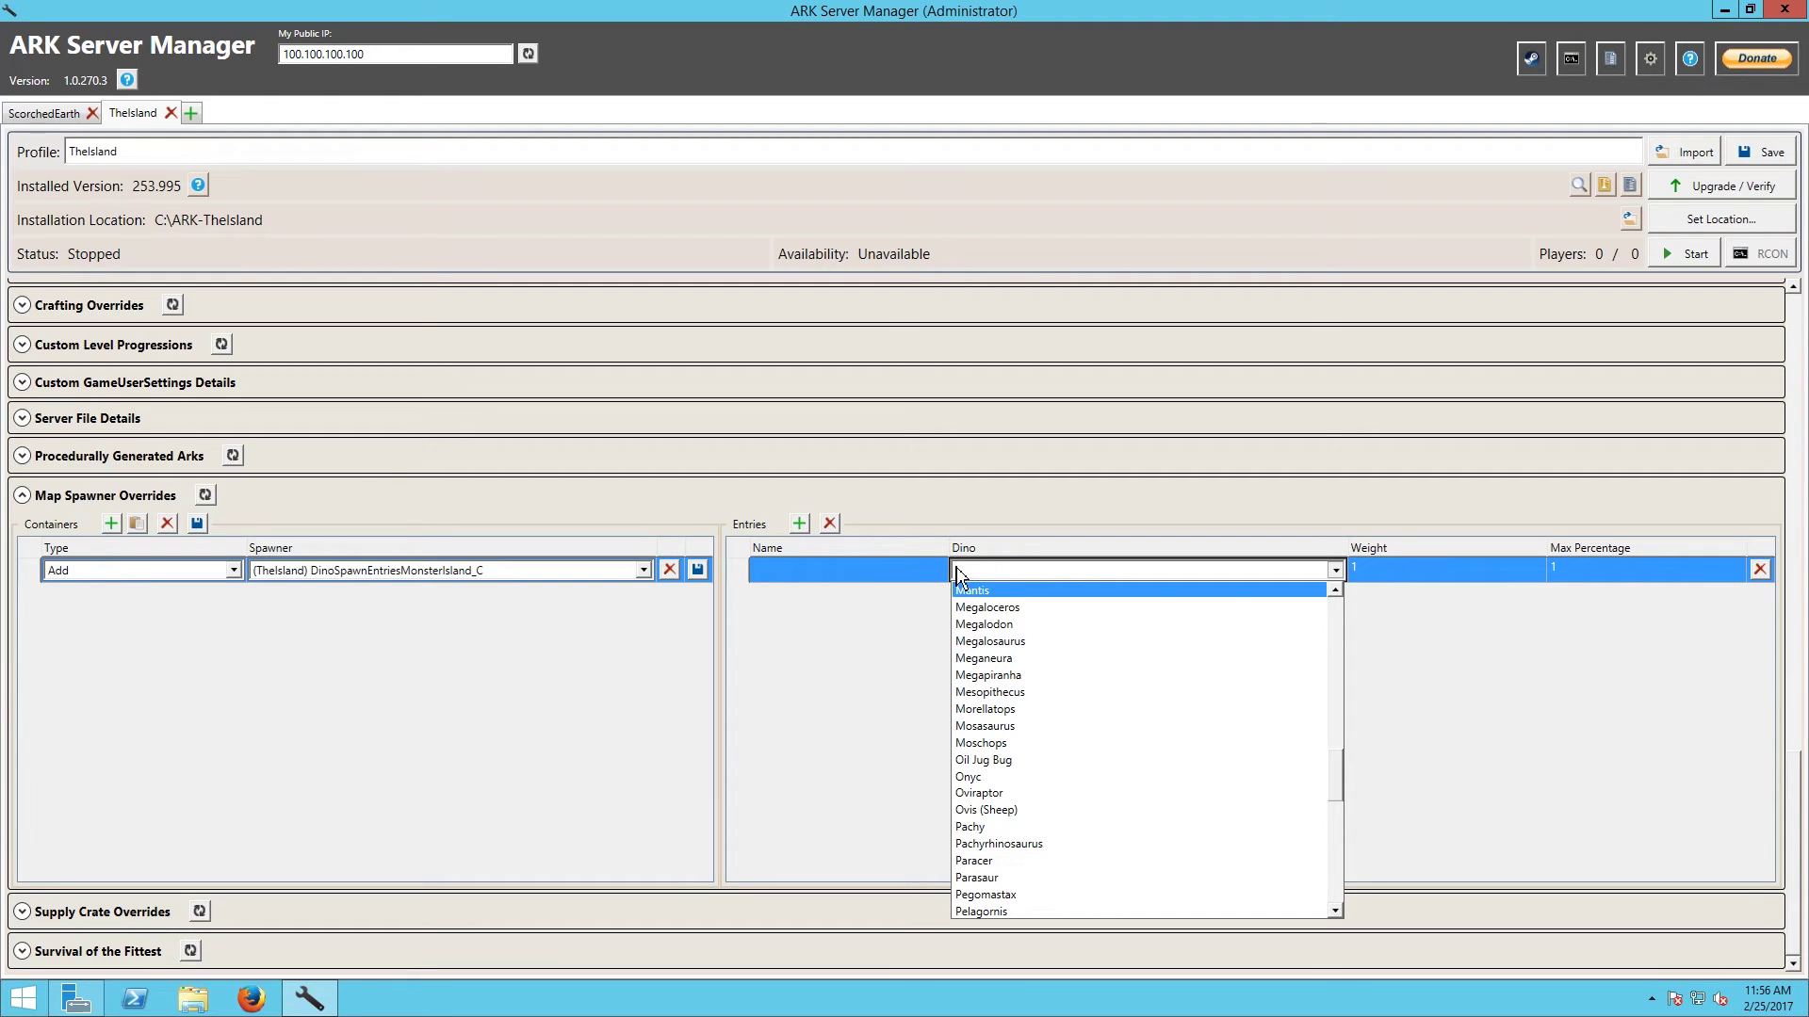
pyautogui.scroll(-2, 1215, 740)
pyautogui.scroll(-2, 1215, 740)
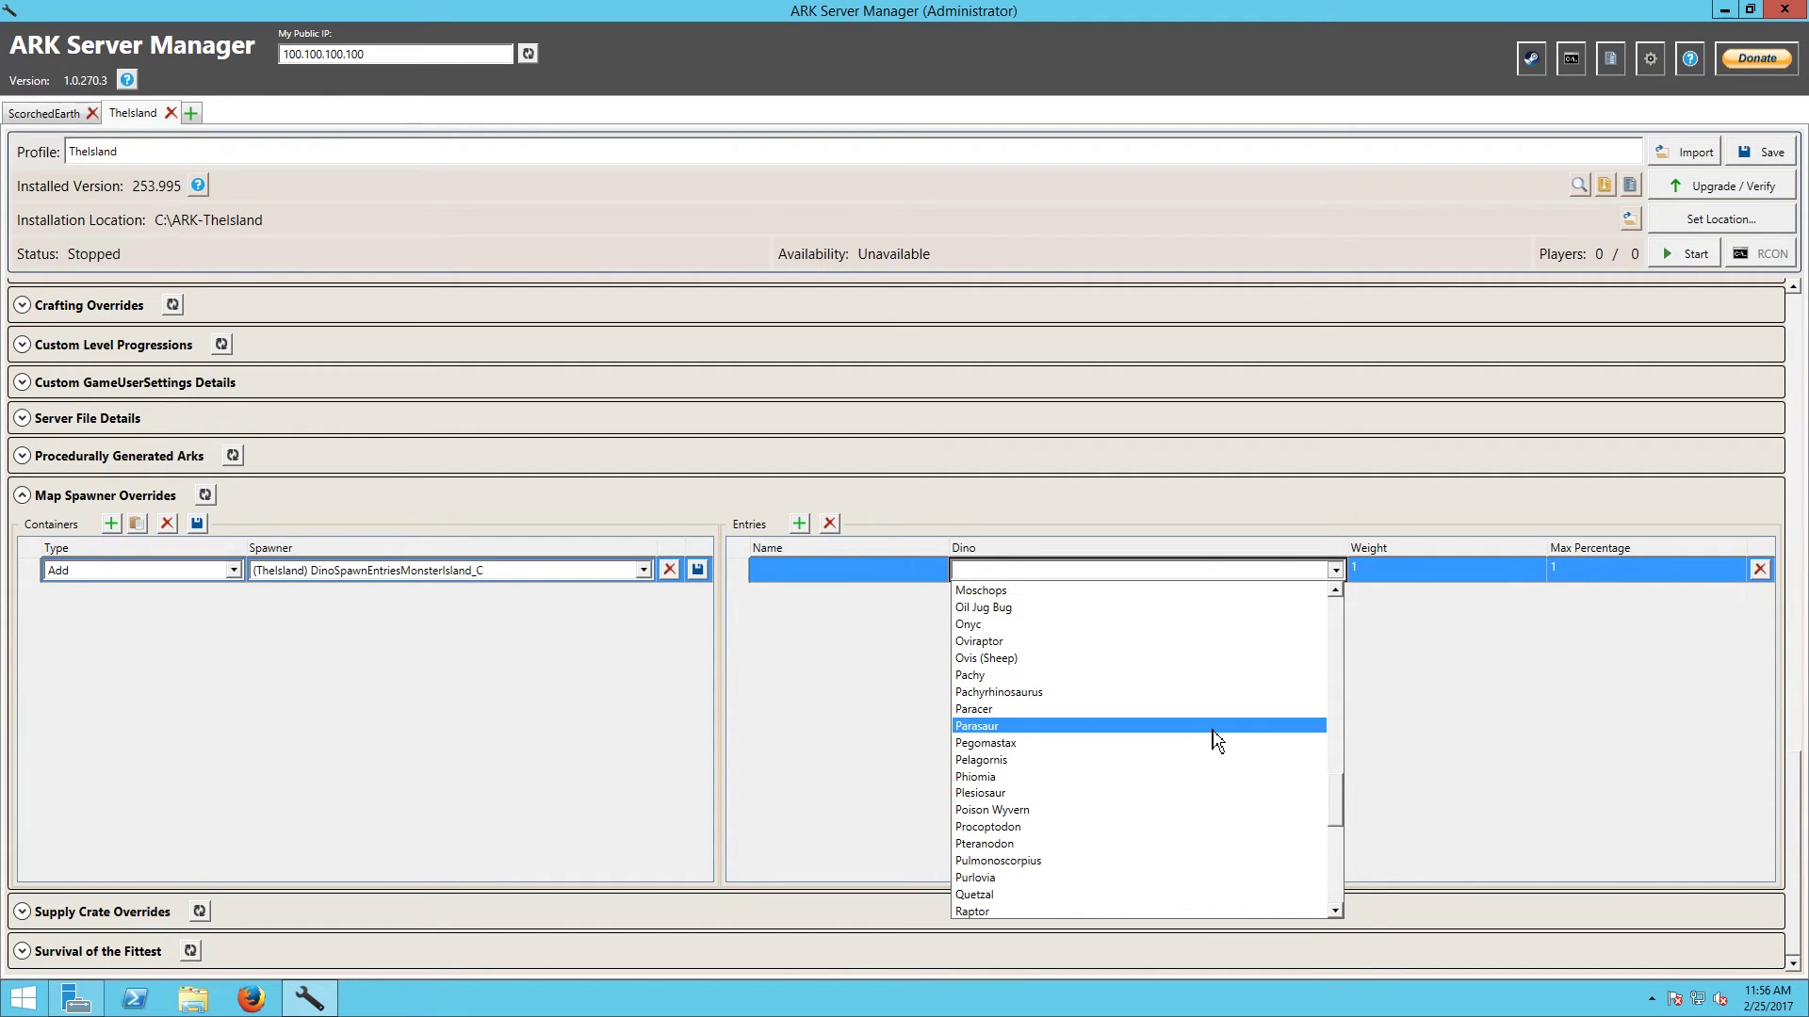
pyautogui.scroll(-3, 1215, 740)
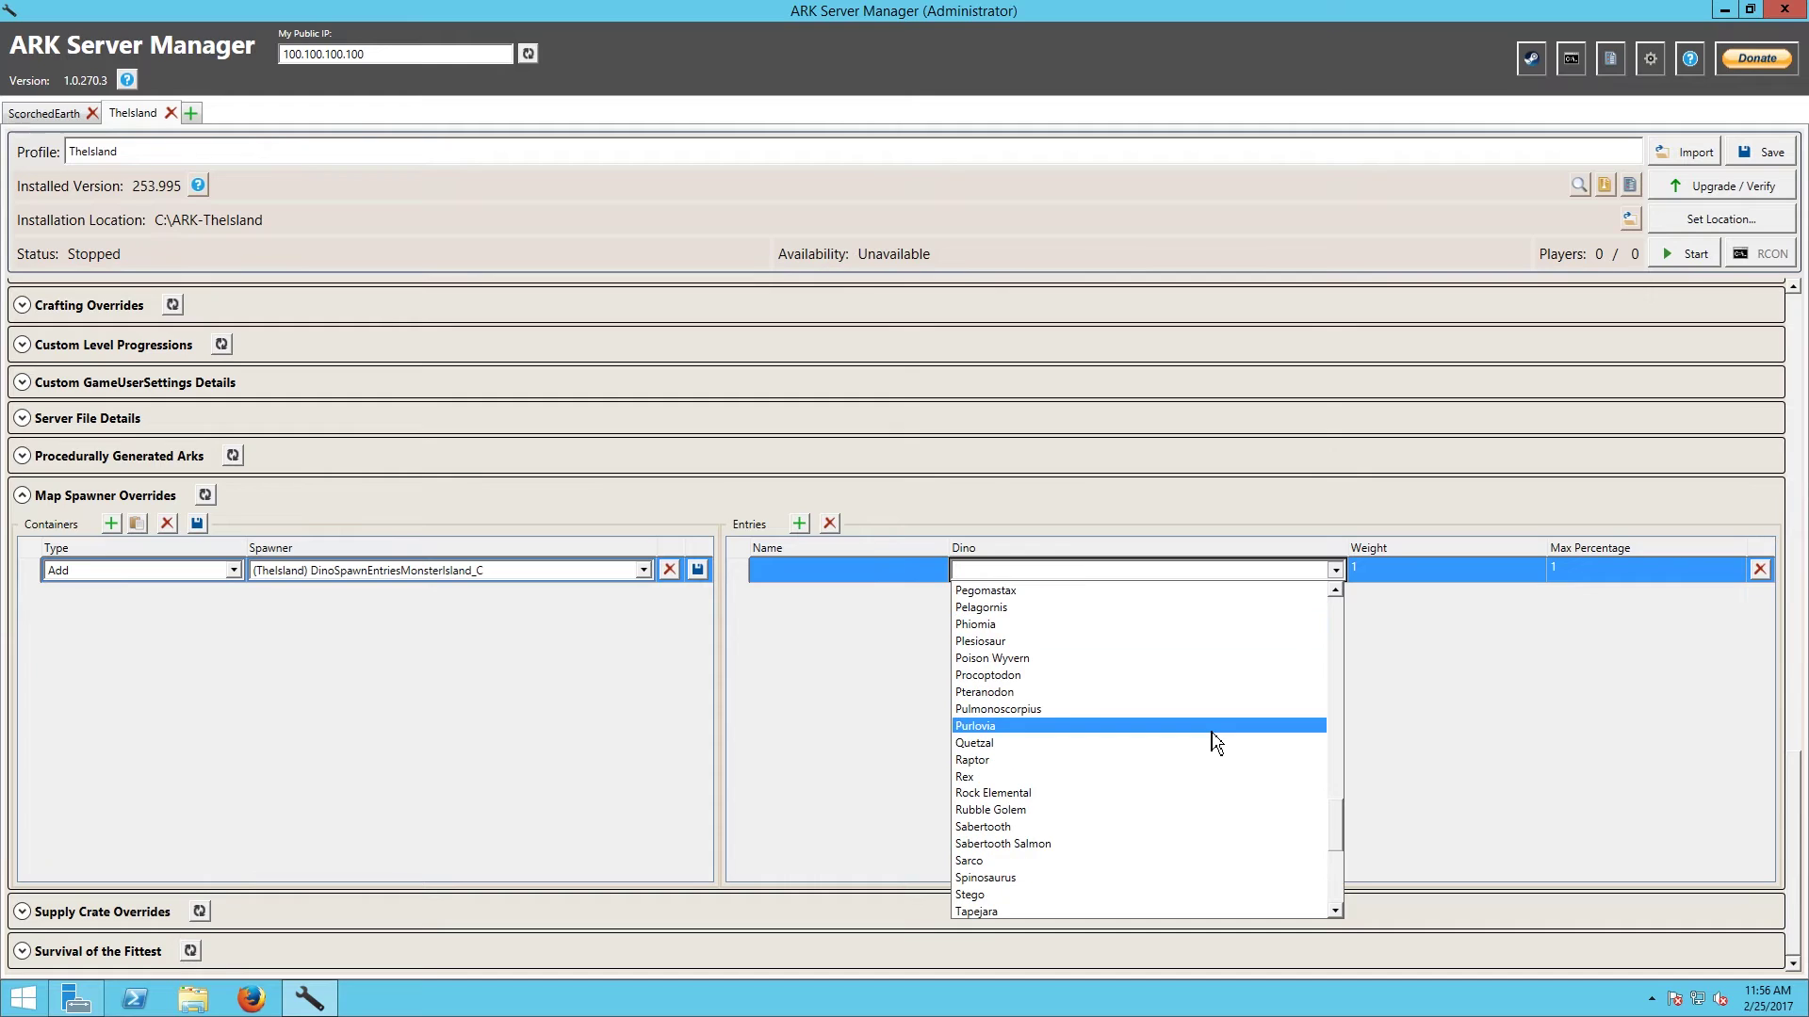
pyautogui.scroll(-1, 1213, 744)
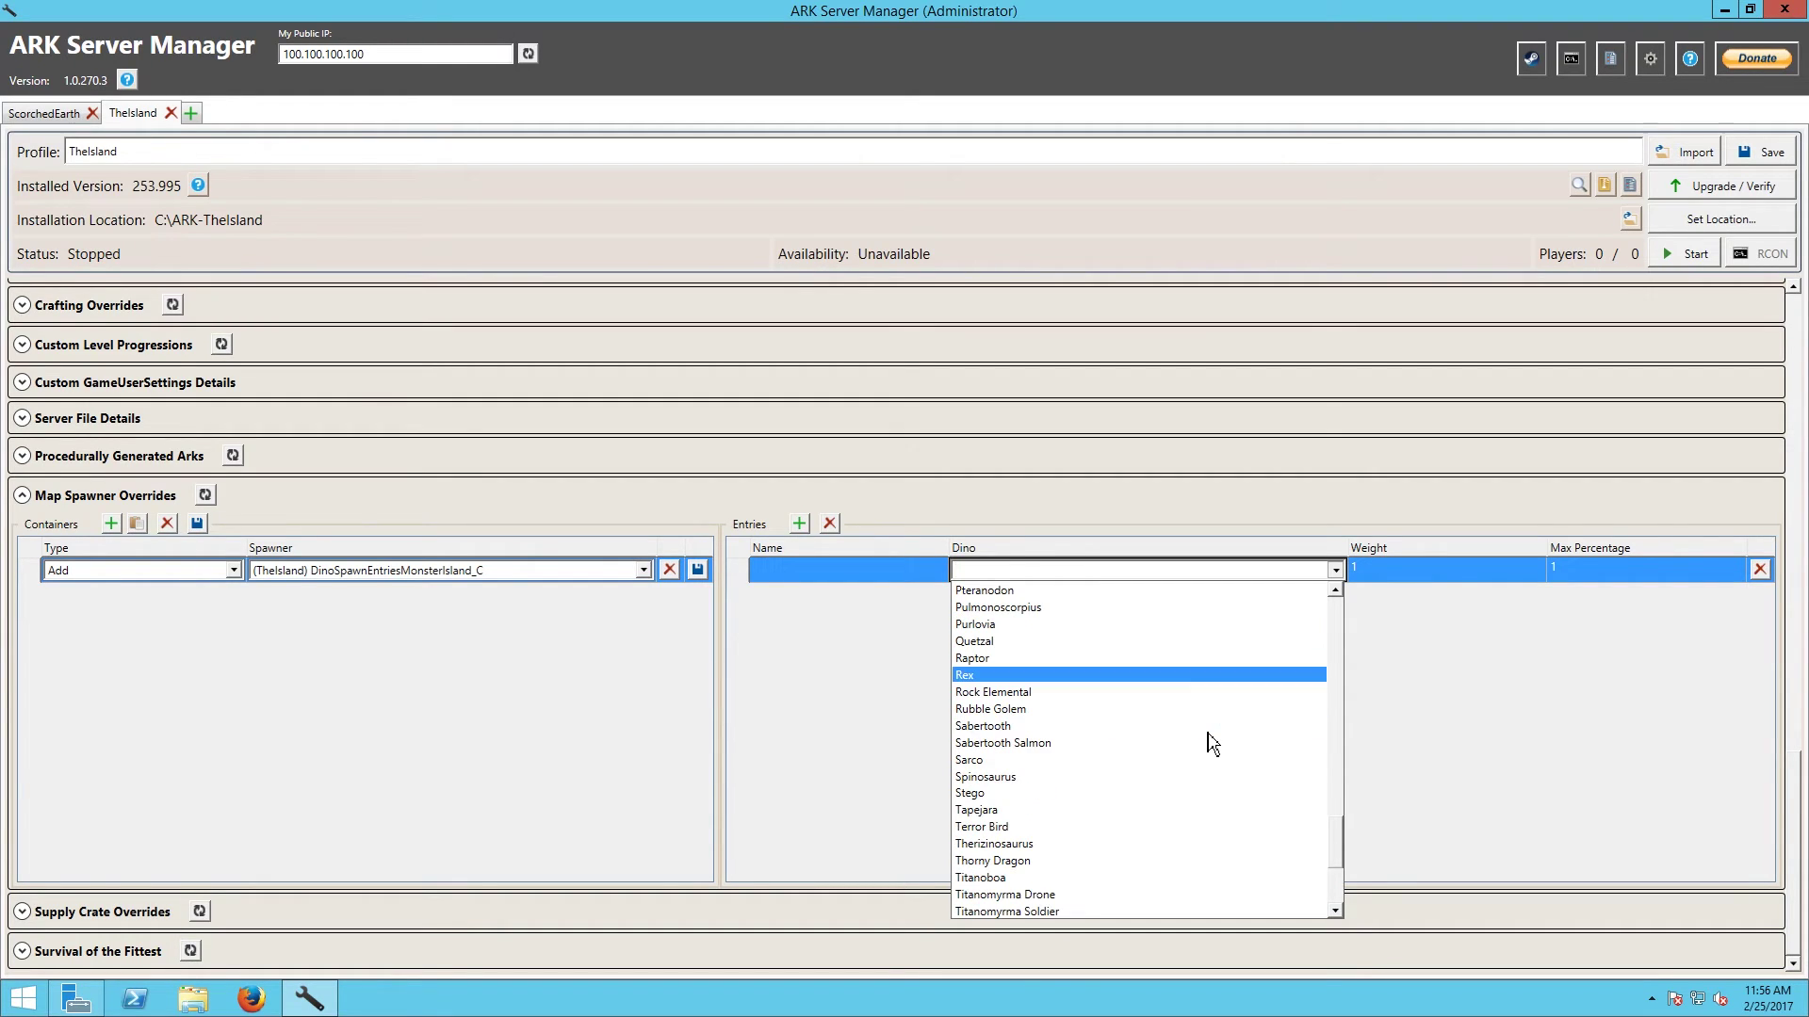
pyautogui.scroll(-2, 1213, 745)
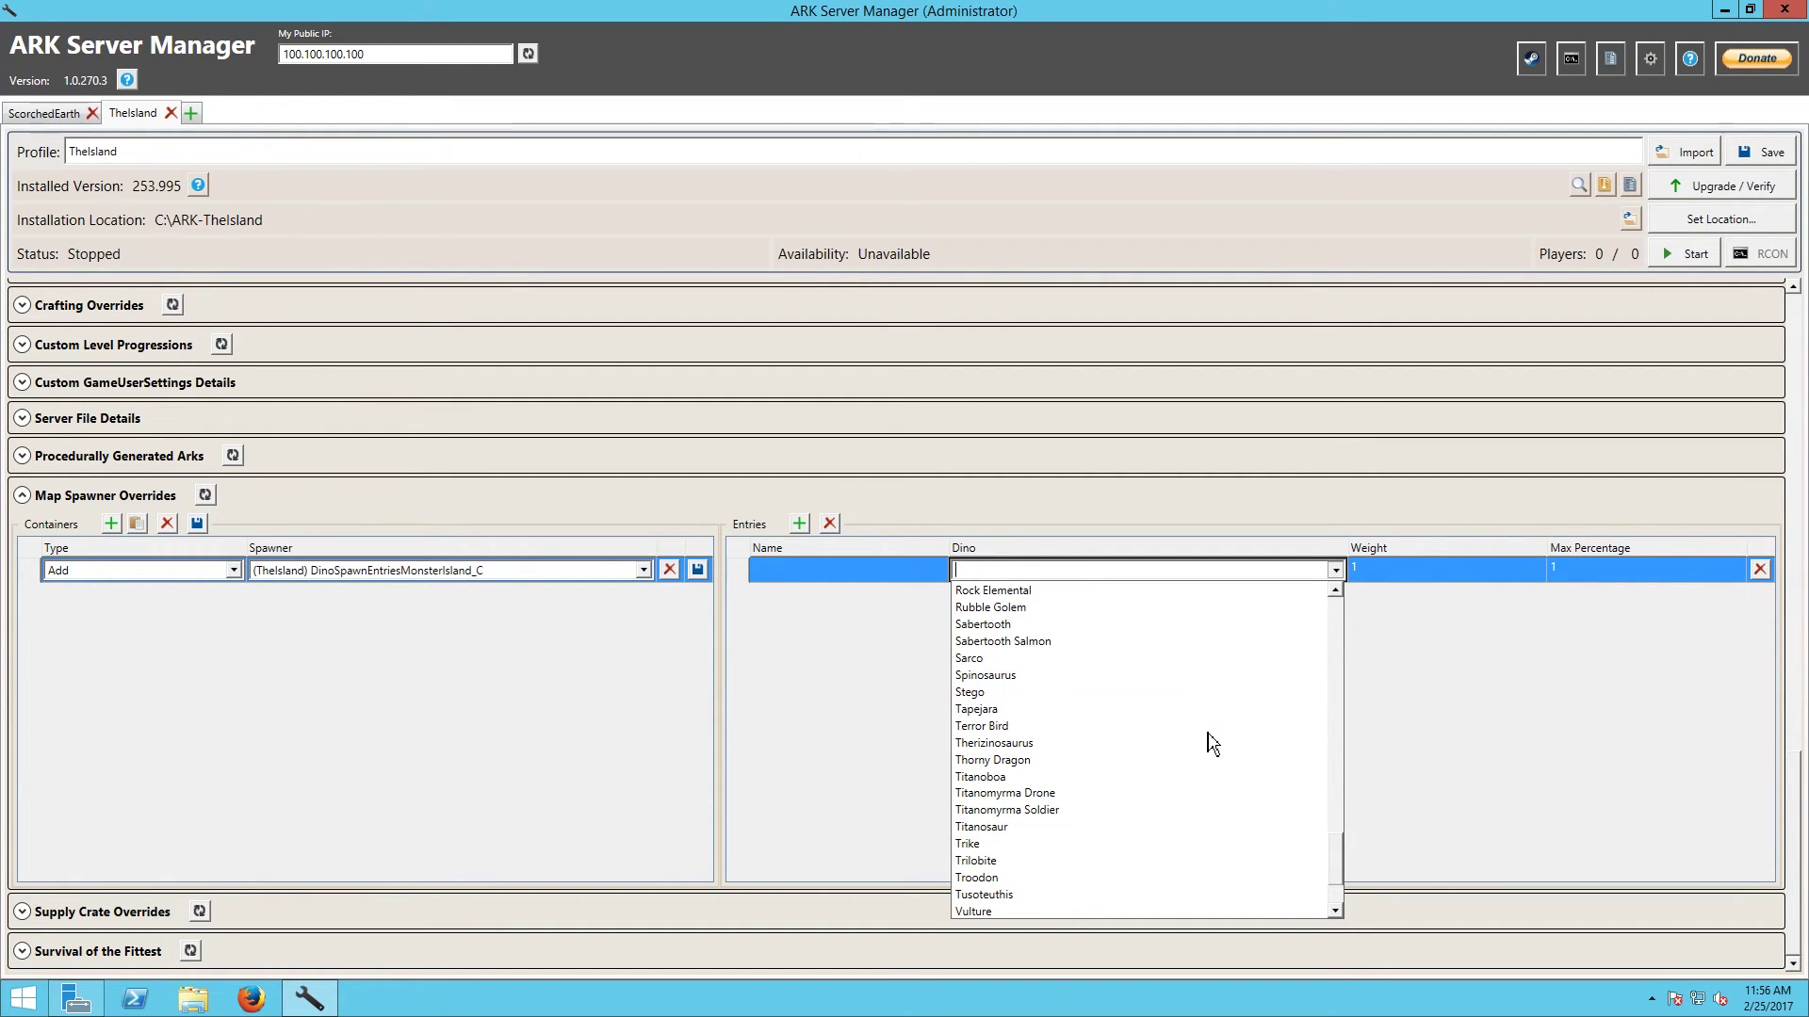
pyautogui.scroll(-1, 1212, 744)
pyautogui.scroll(-1, 1213, 744)
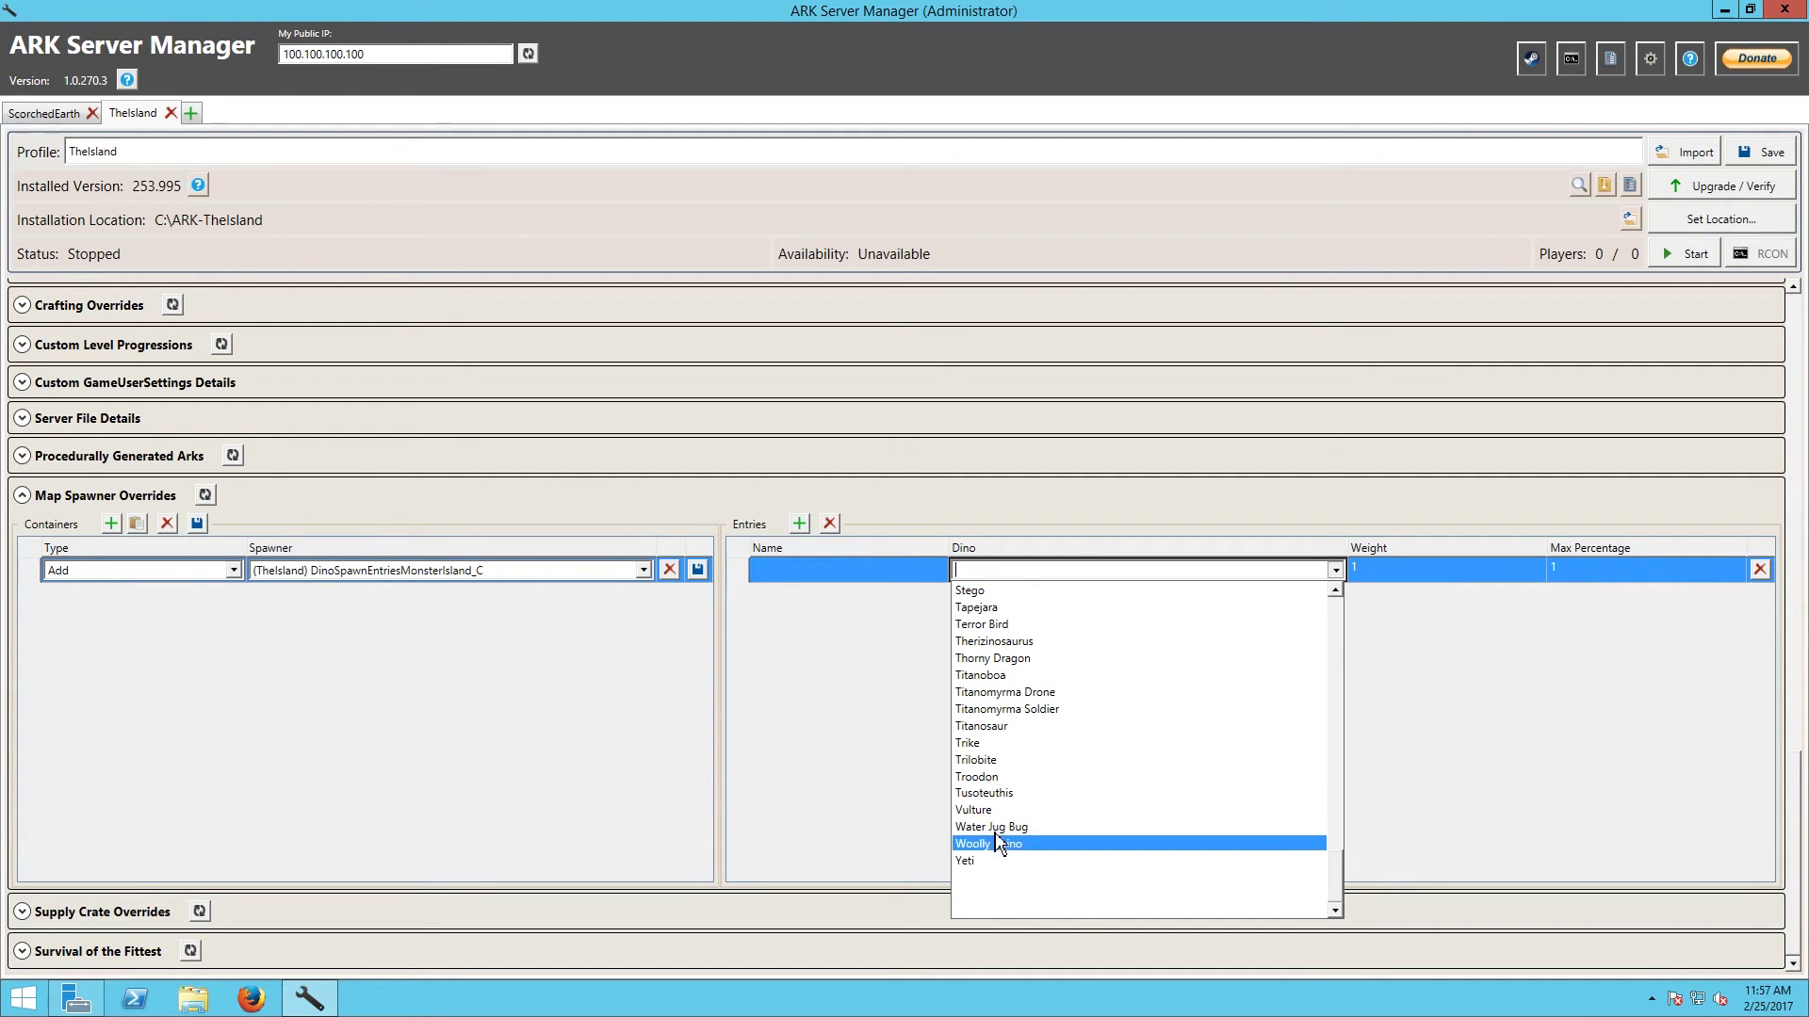
# Step: Set the blank entry's dino to Thorny Dragon
pyautogui.scroll(1, 1212, 837)
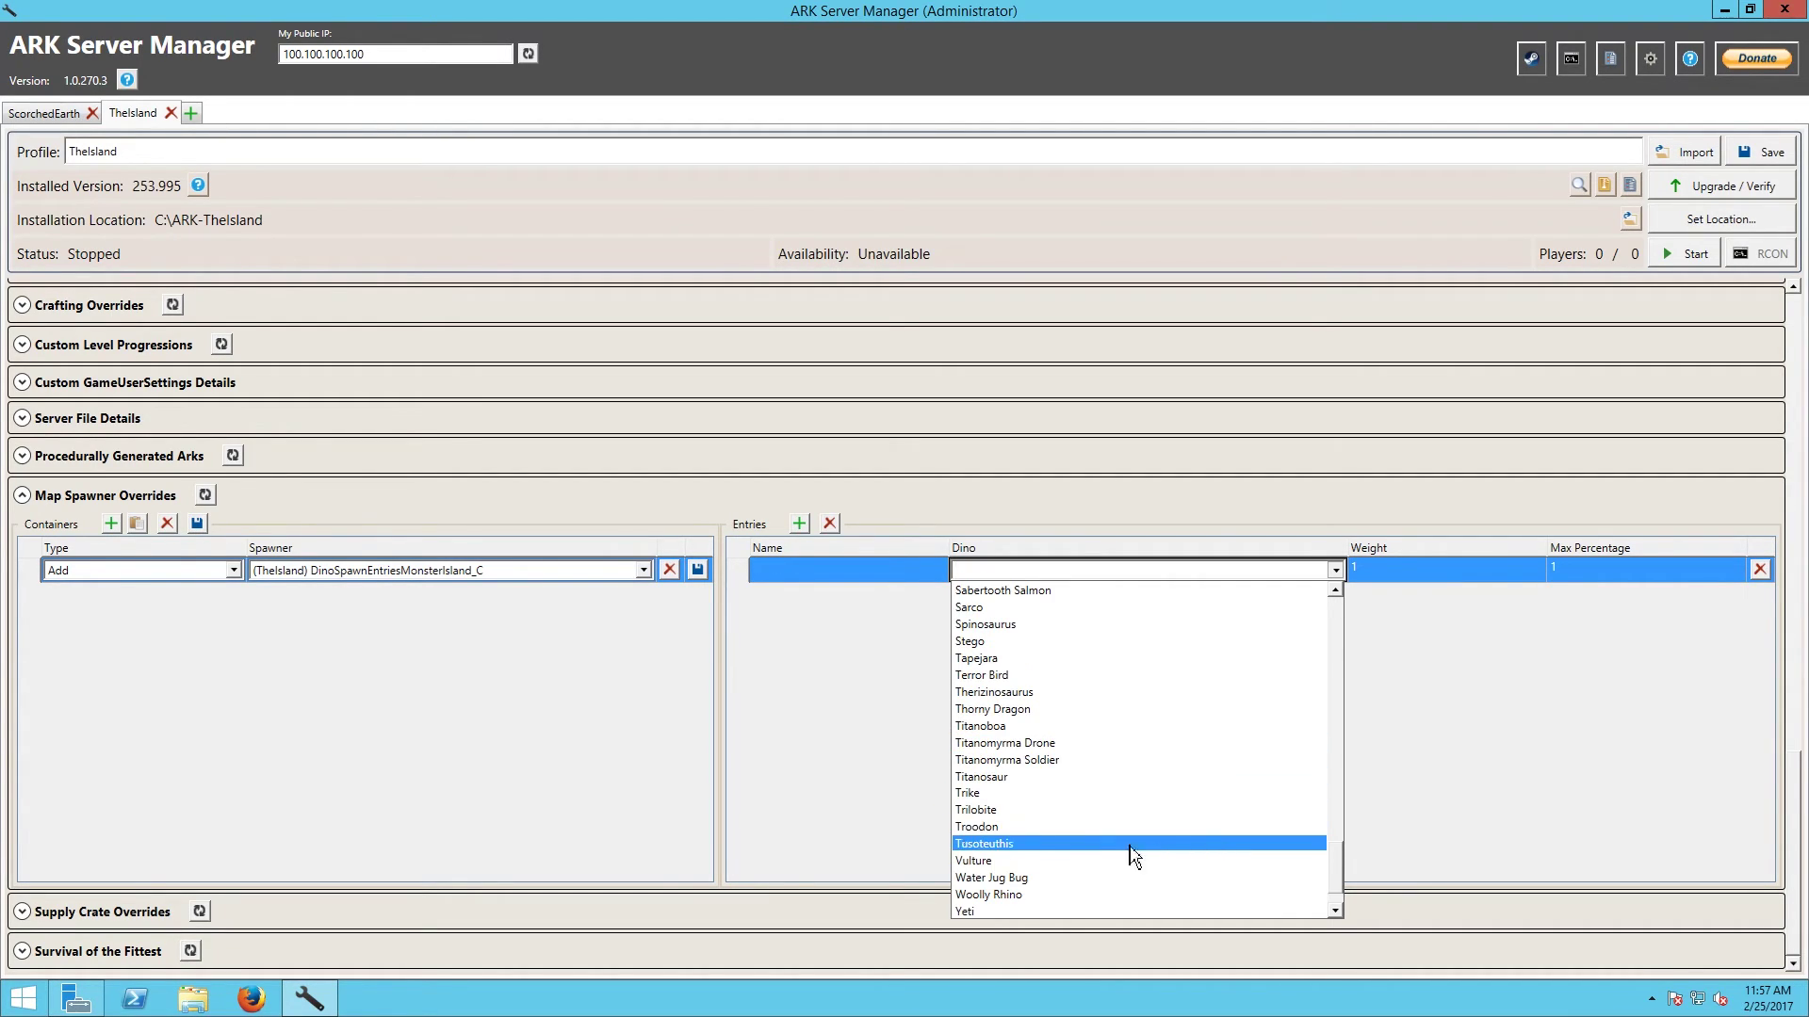
pyautogui.click(1060, 713)
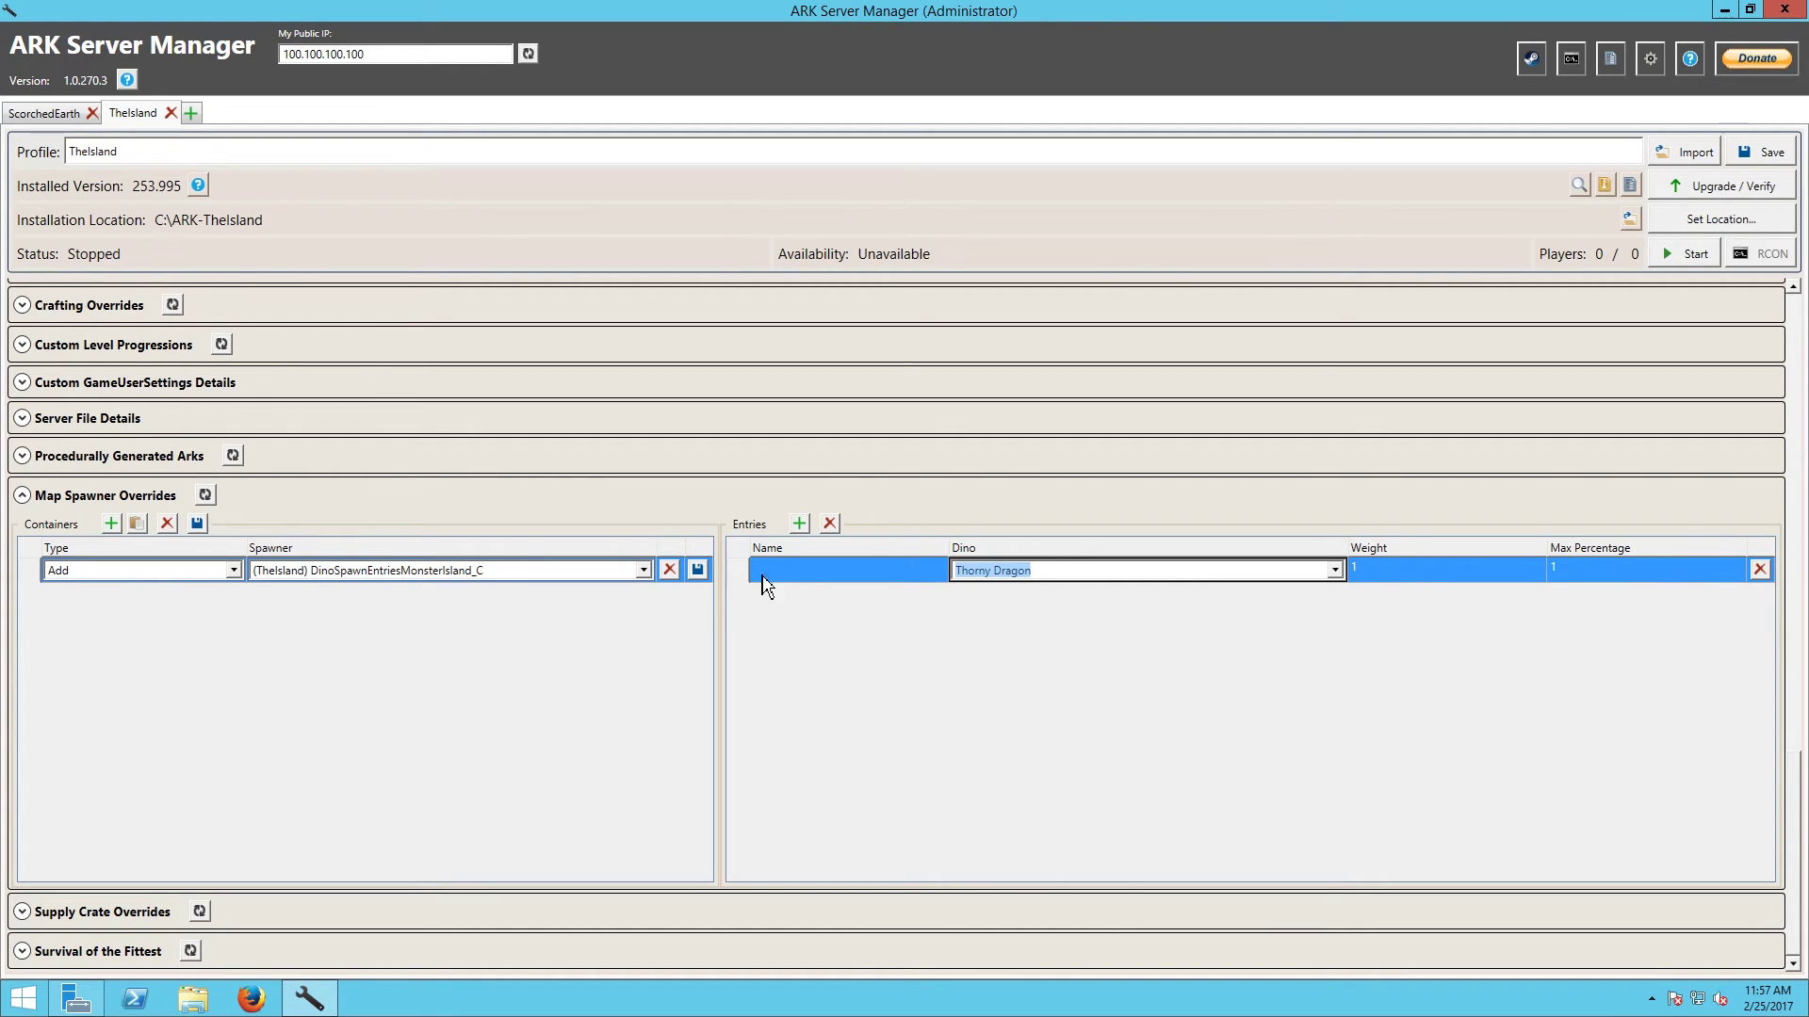
pyautogui.click(1336, 684)
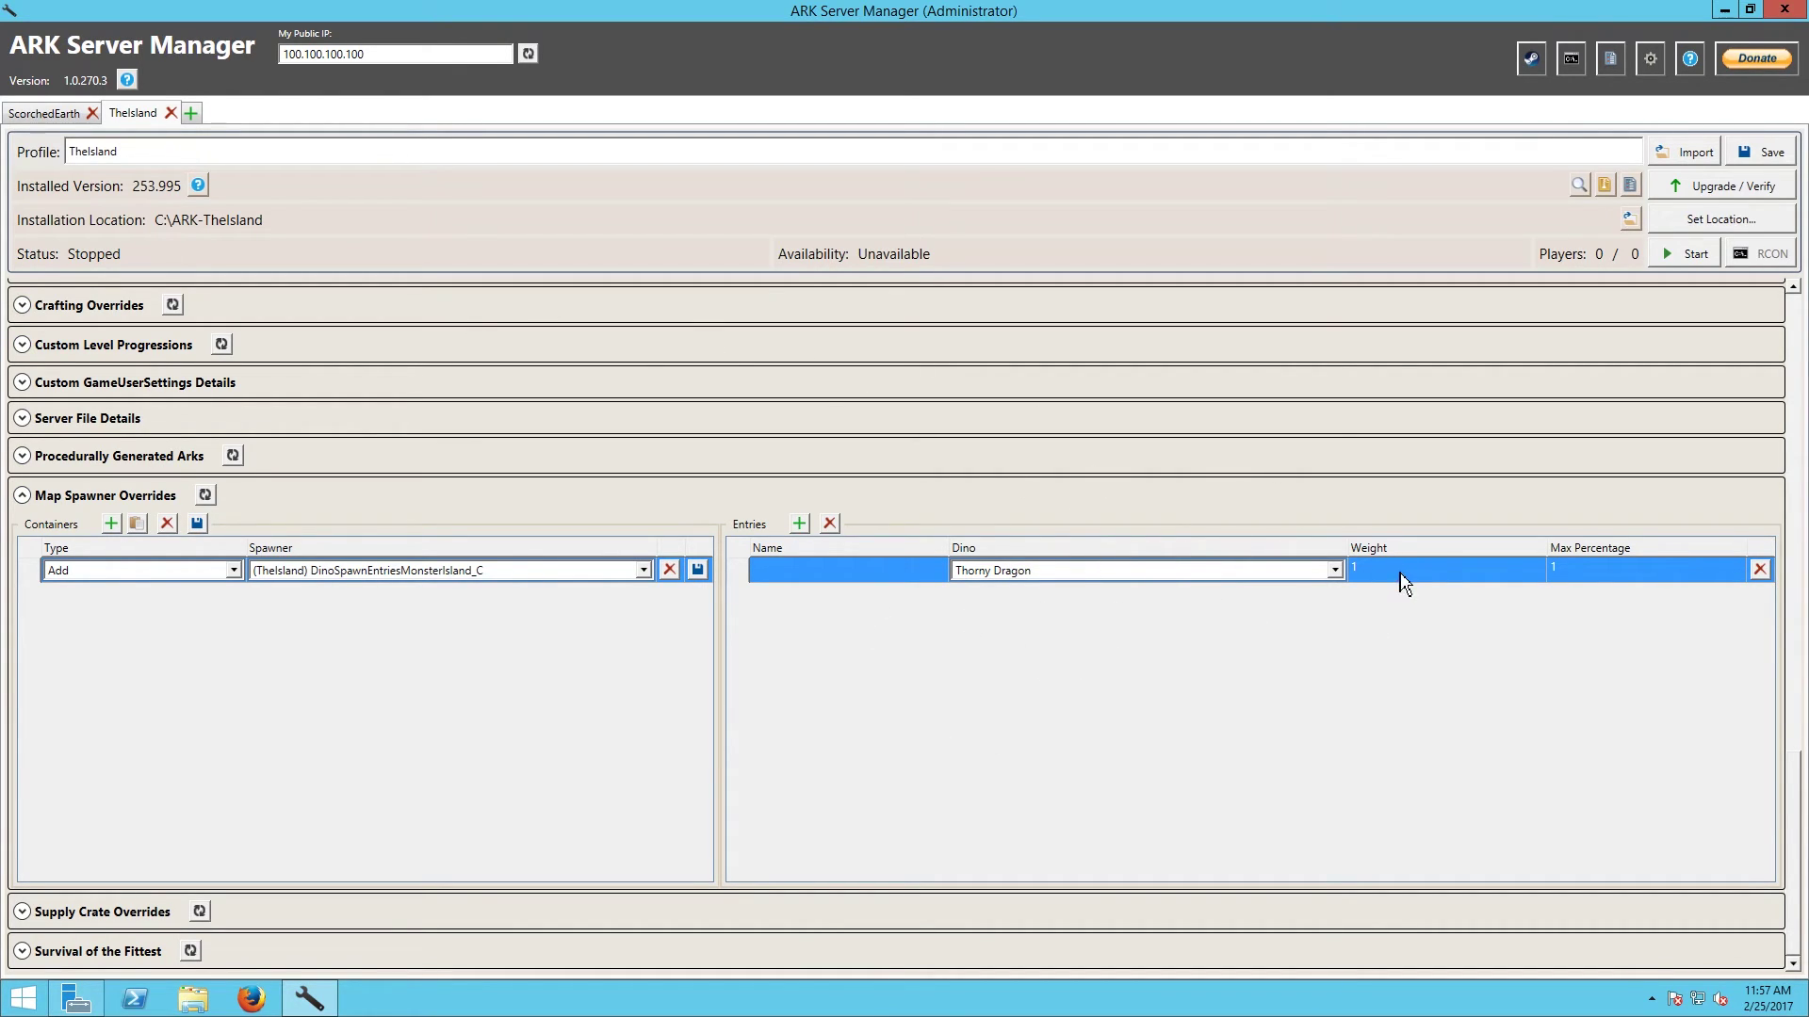
# Step: Set the Thorny Dragon entry's weight to 0.5 and its max percentage to 0.005
pyautogui.click(1498, 582)
pyautogui.click(1667, 582)
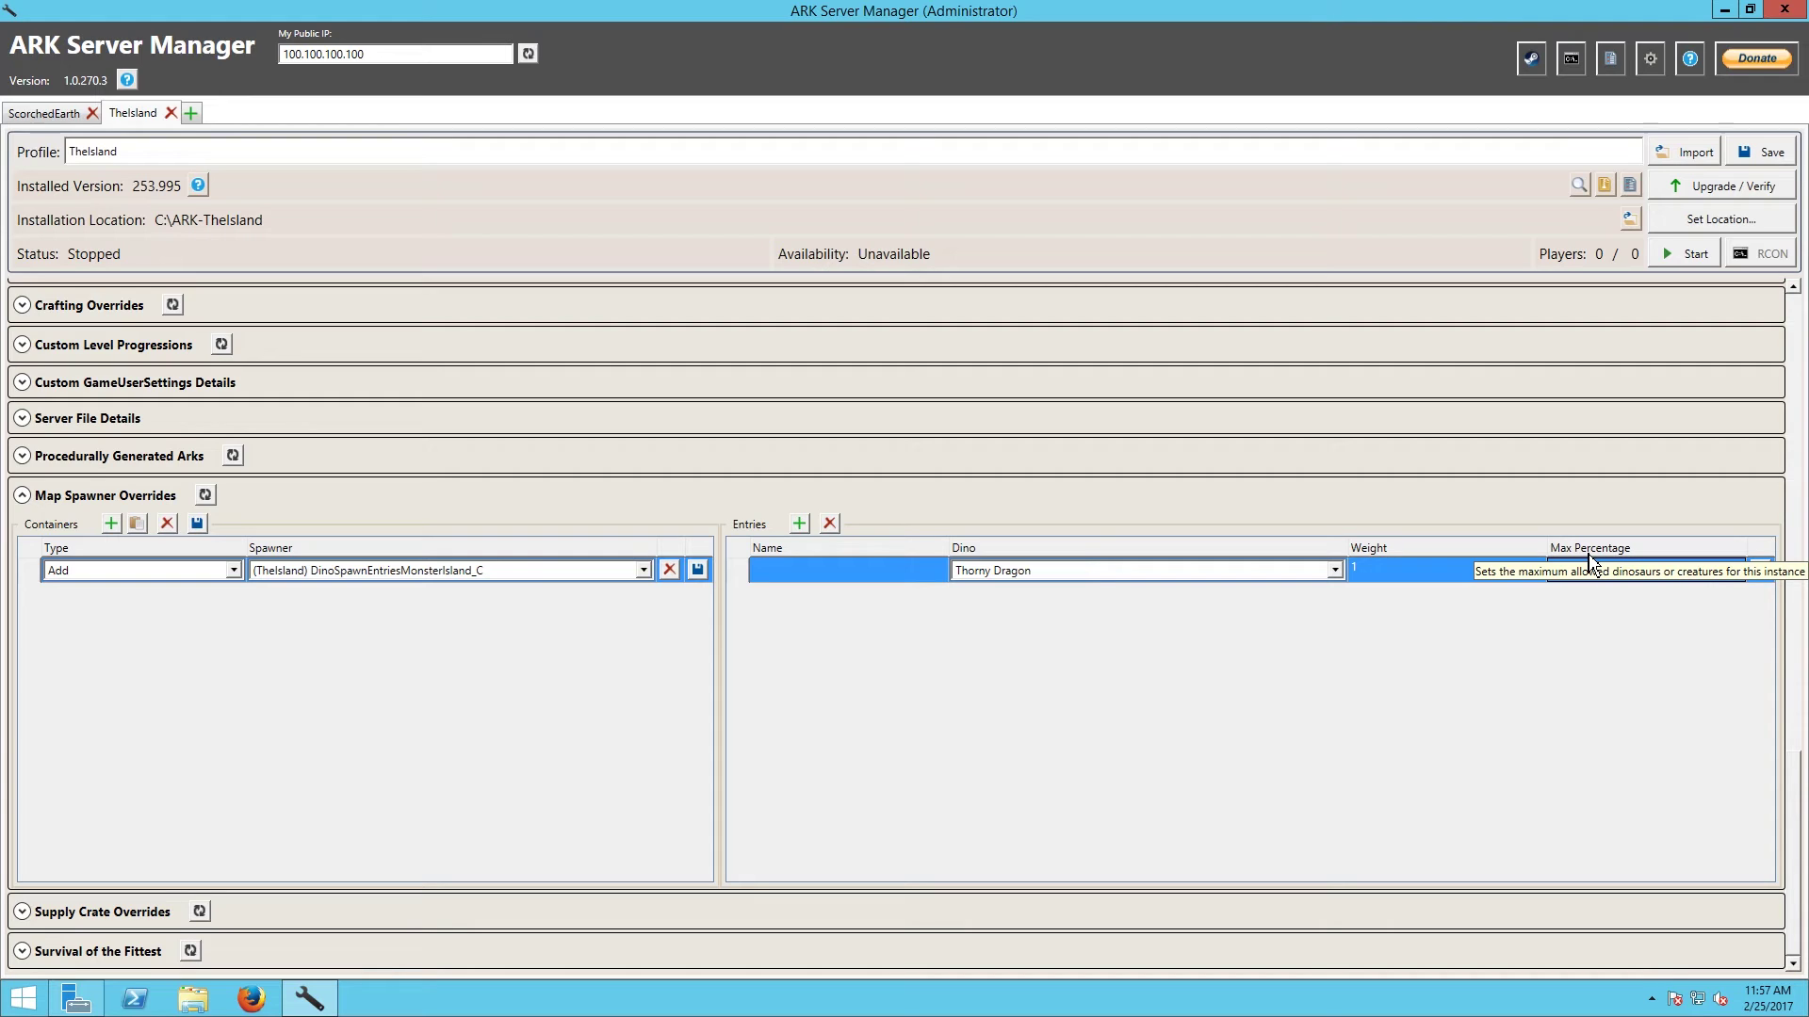
pyautogui.click(1394, 566)
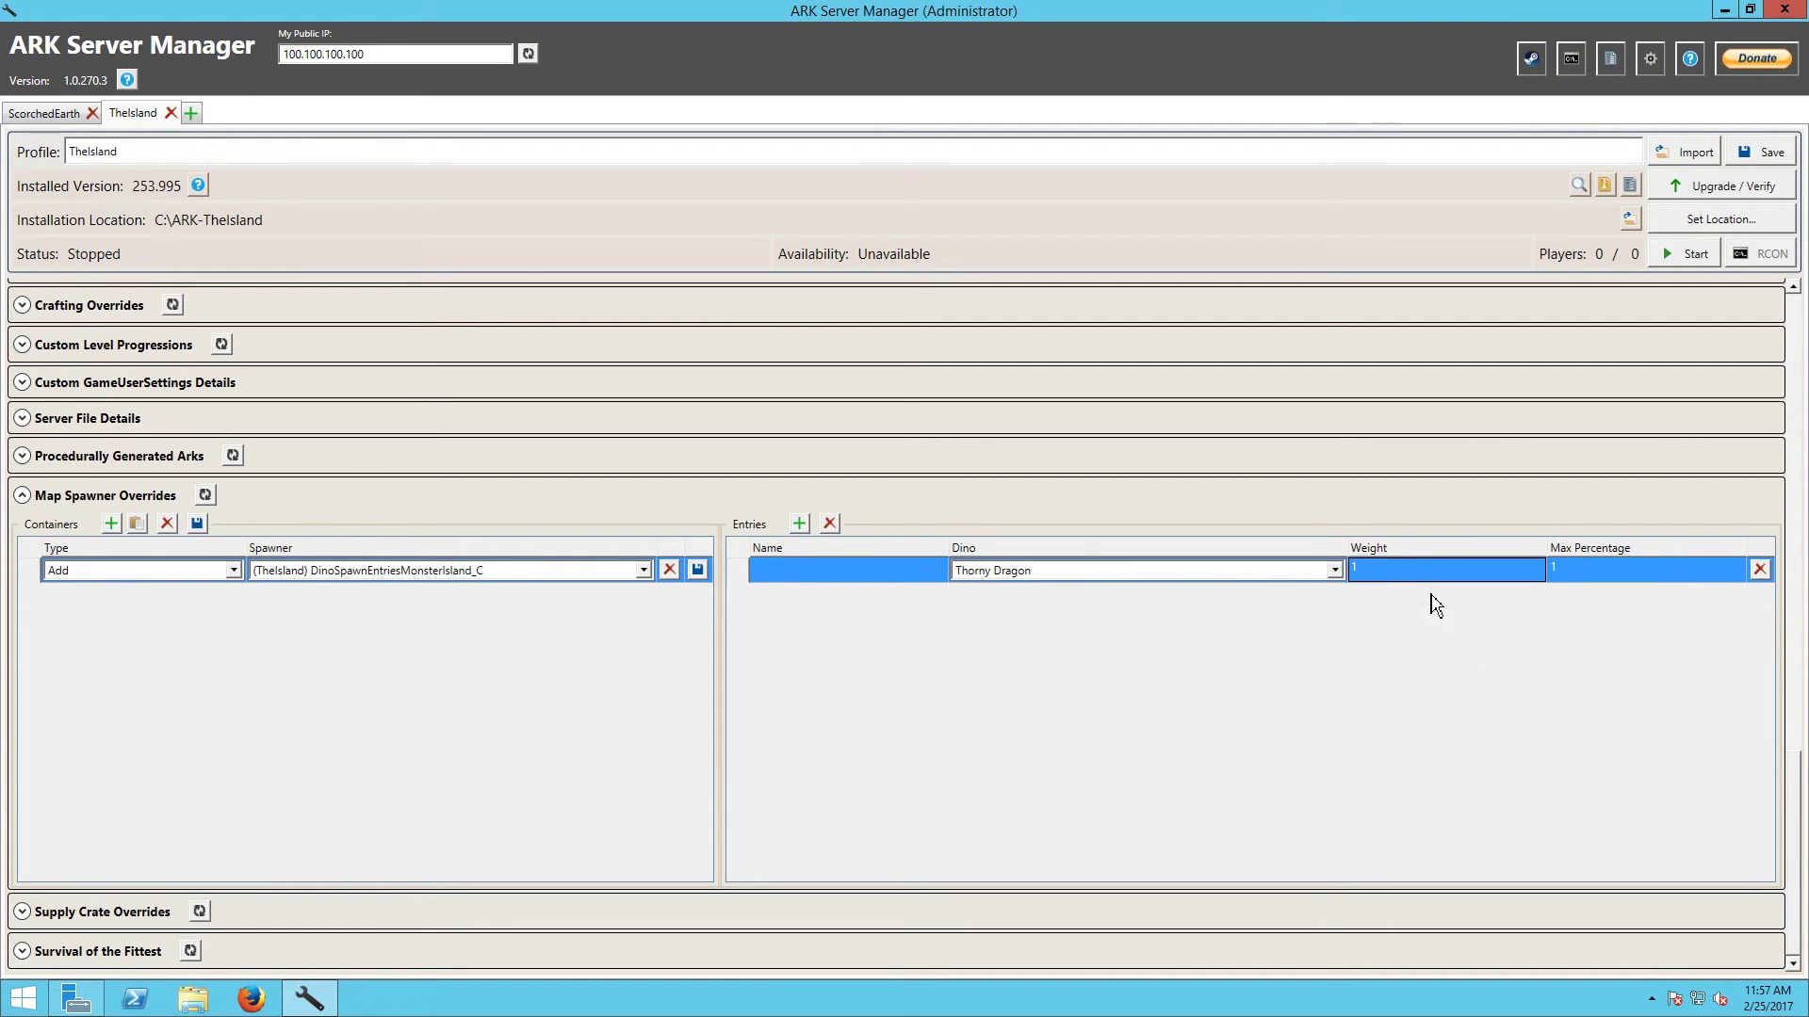
pyautogui.click(1366, 569)
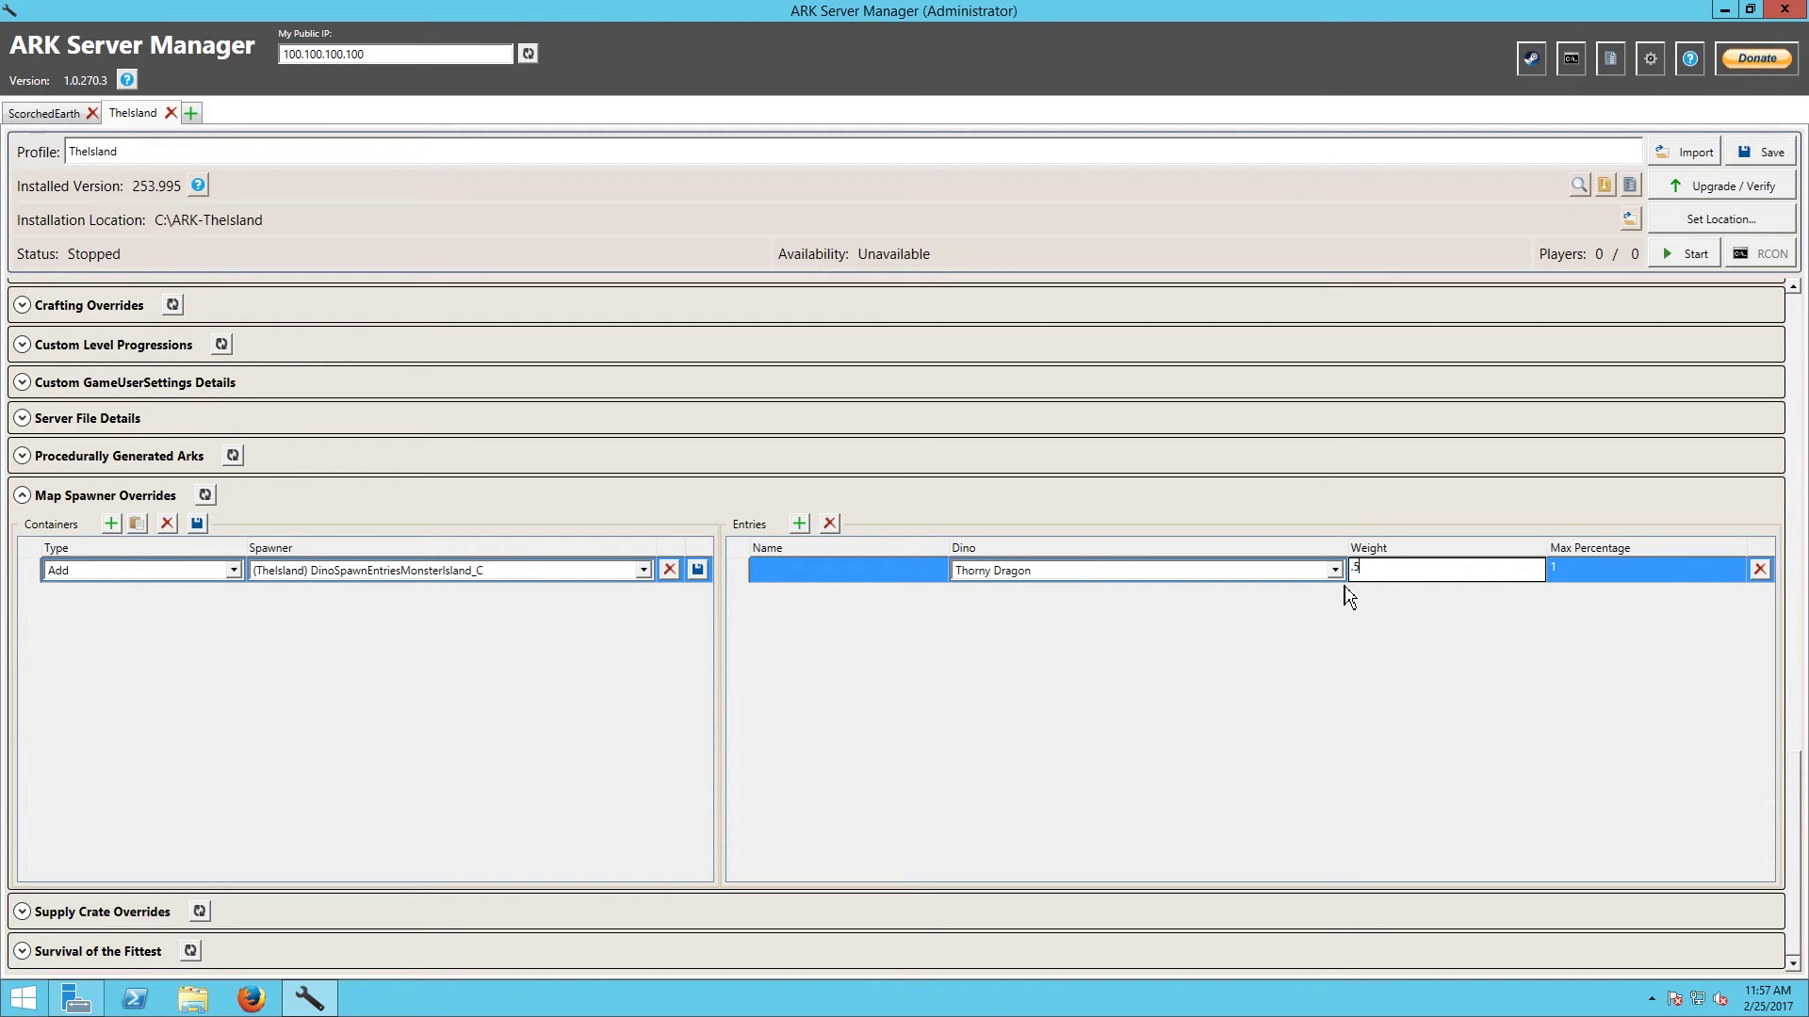
pyautogui.click(1580, 566)
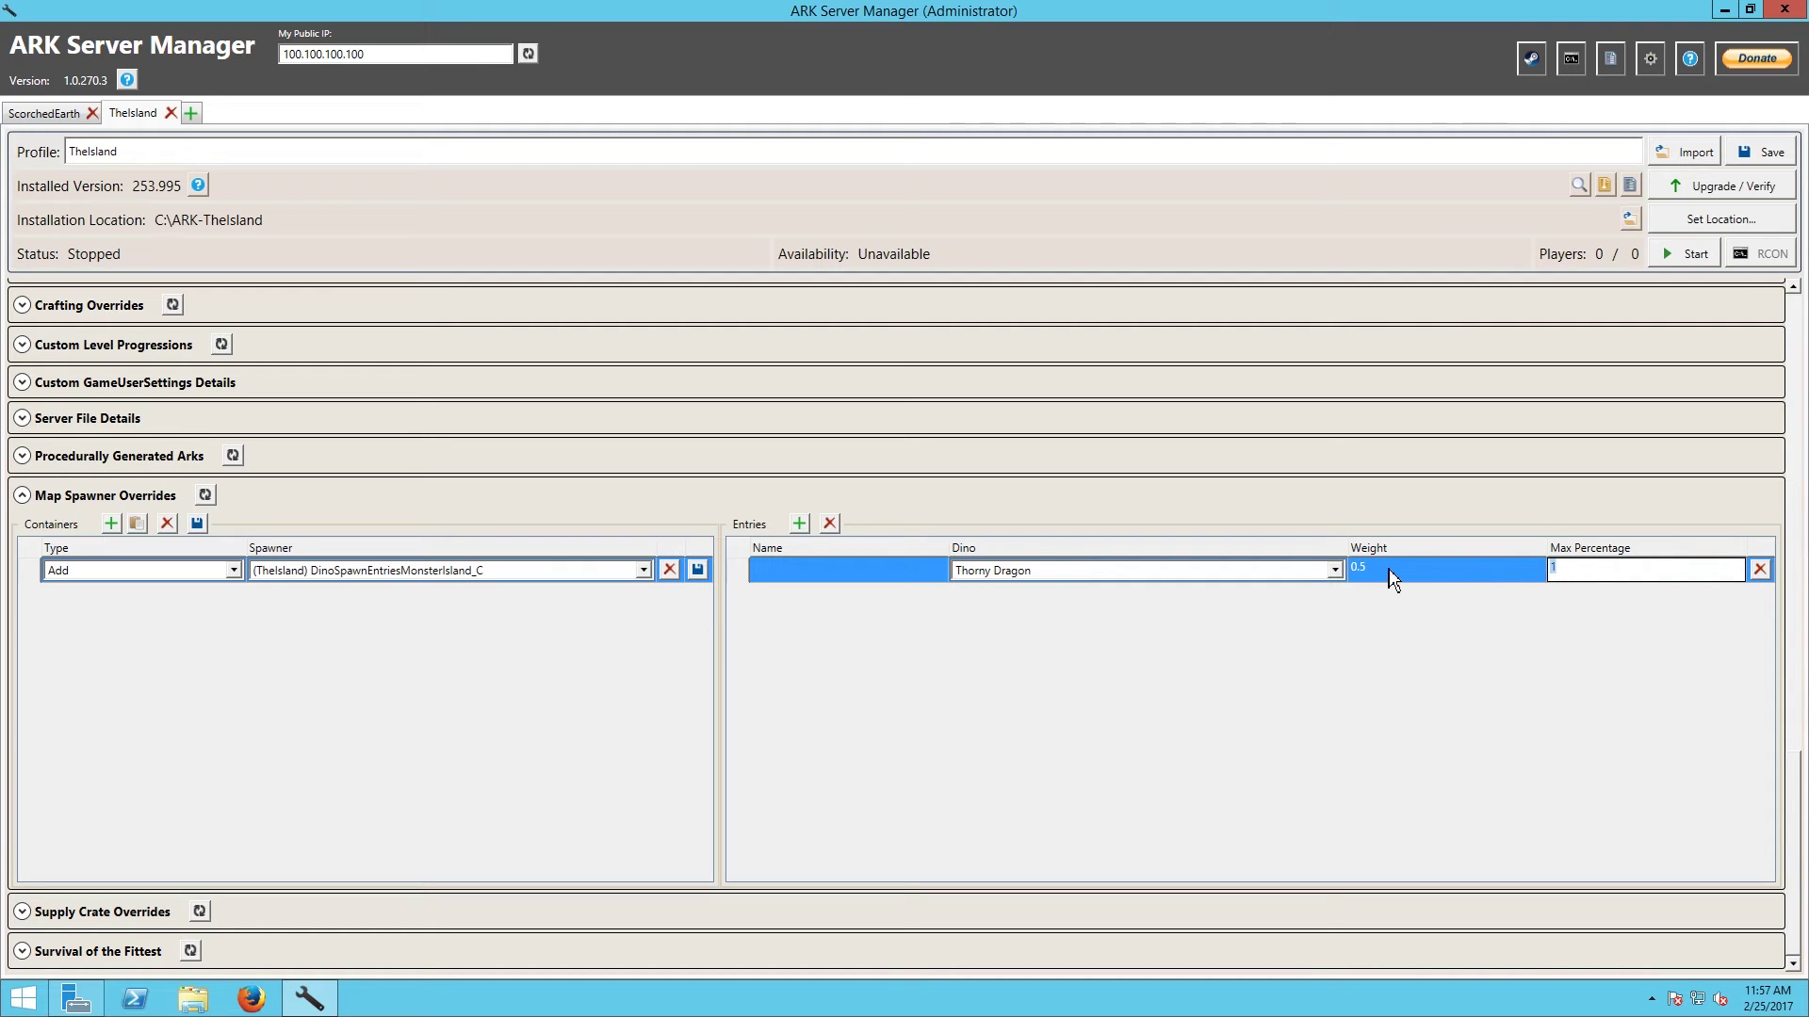
pyautogui.click(1394, 571)
pyautogui.click(1580, 566)
pyautogui.press('Return')
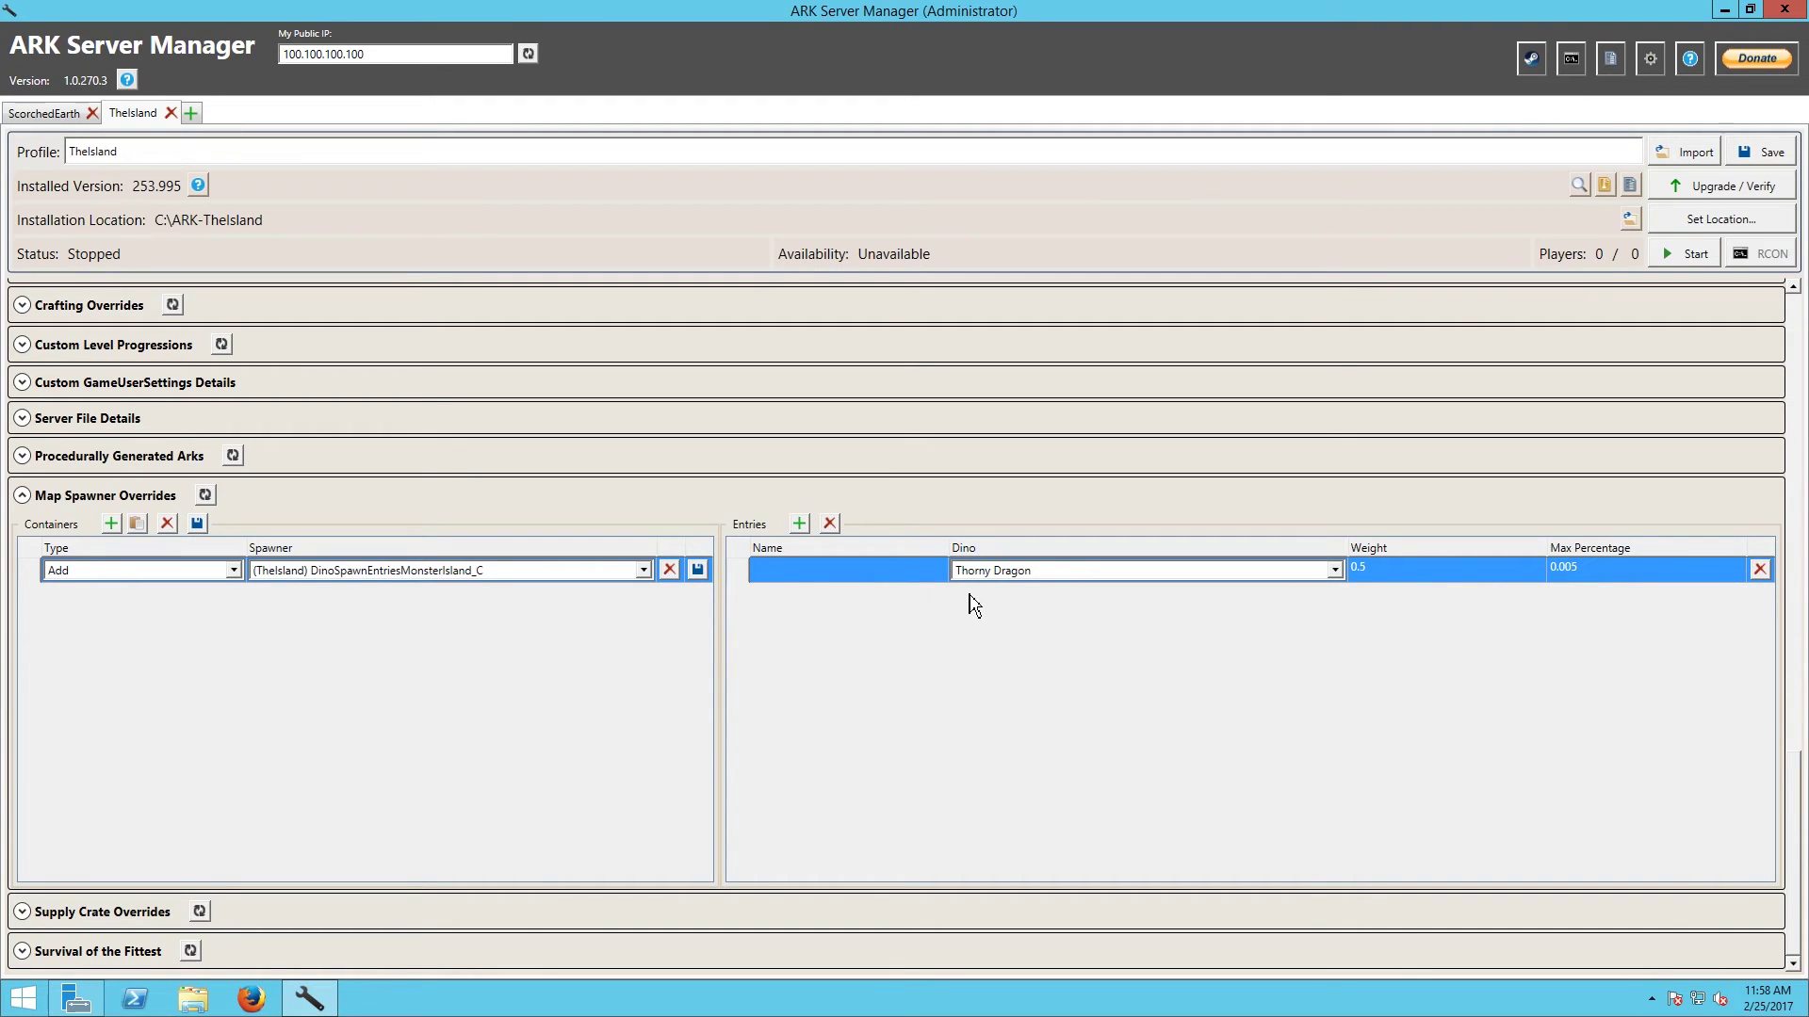
# Step: Add a second blank dino entry to the MonsterIsland spawner and name the Thorny Dragon entry Thorny
pyautogui.click(799, 524)
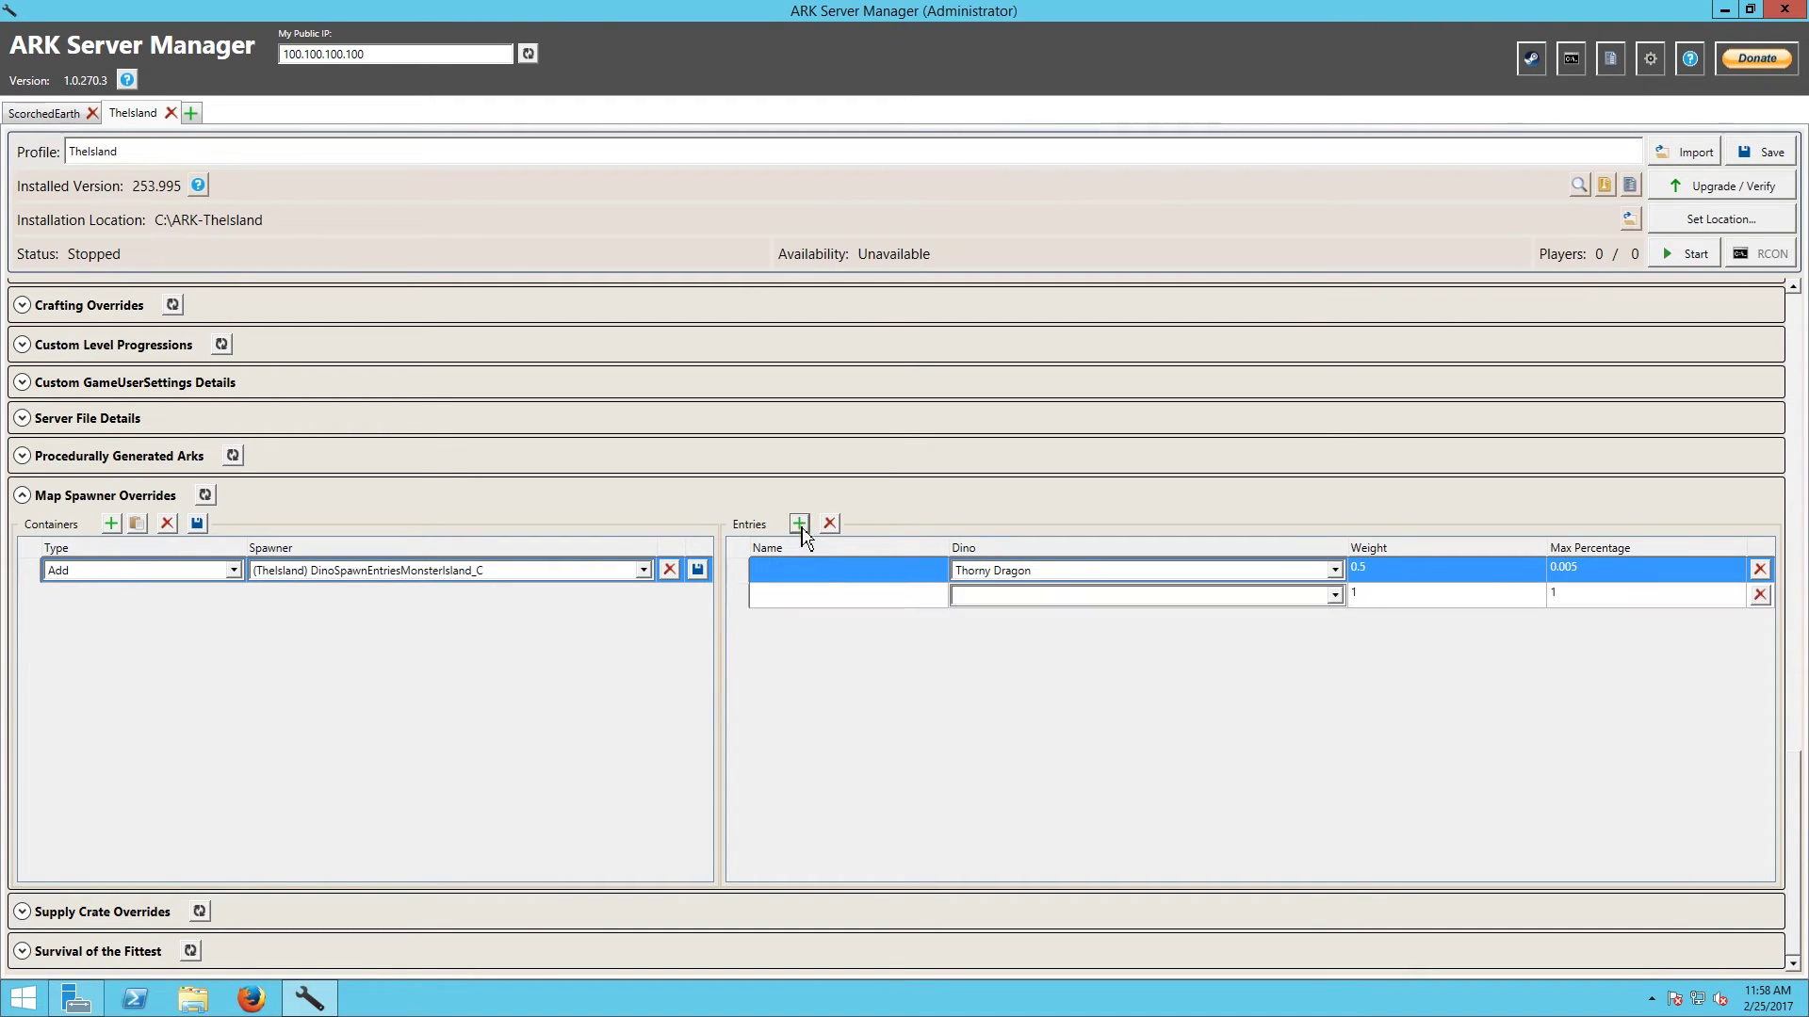
pyautogui.click(971, 599)
pyautogui.click(866, 571)
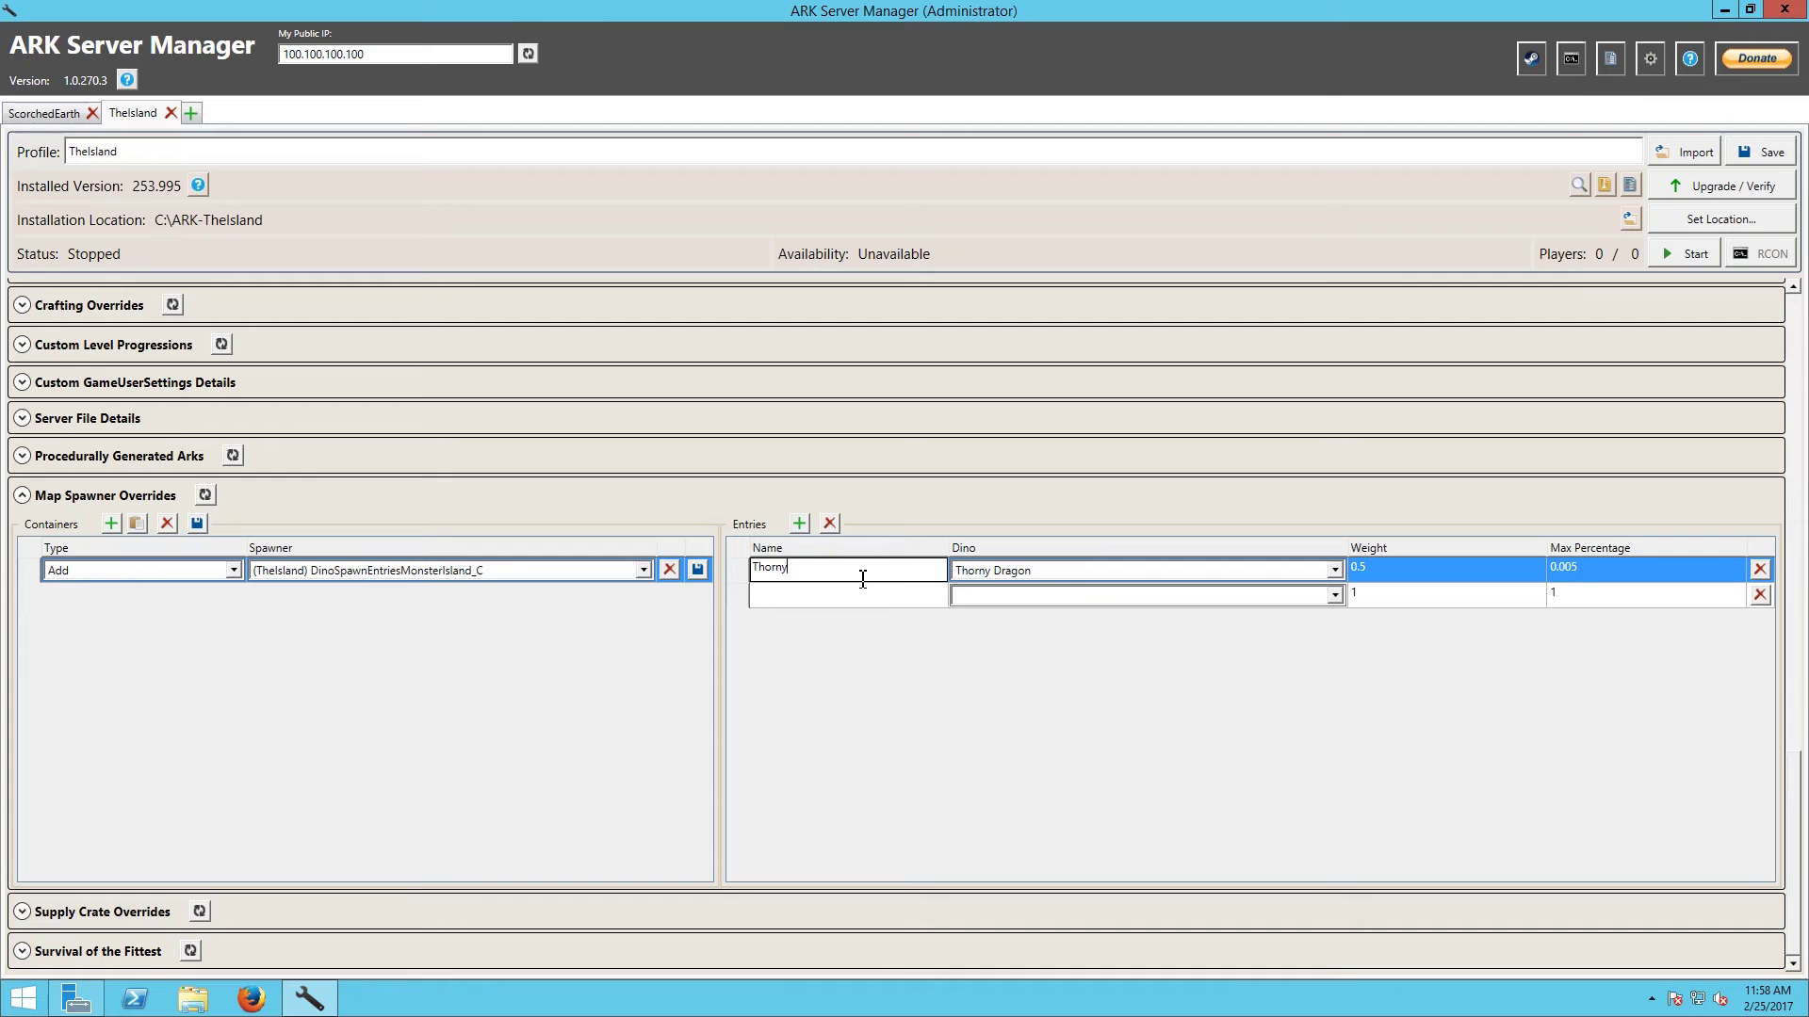
pyautogui.click(862, 589)
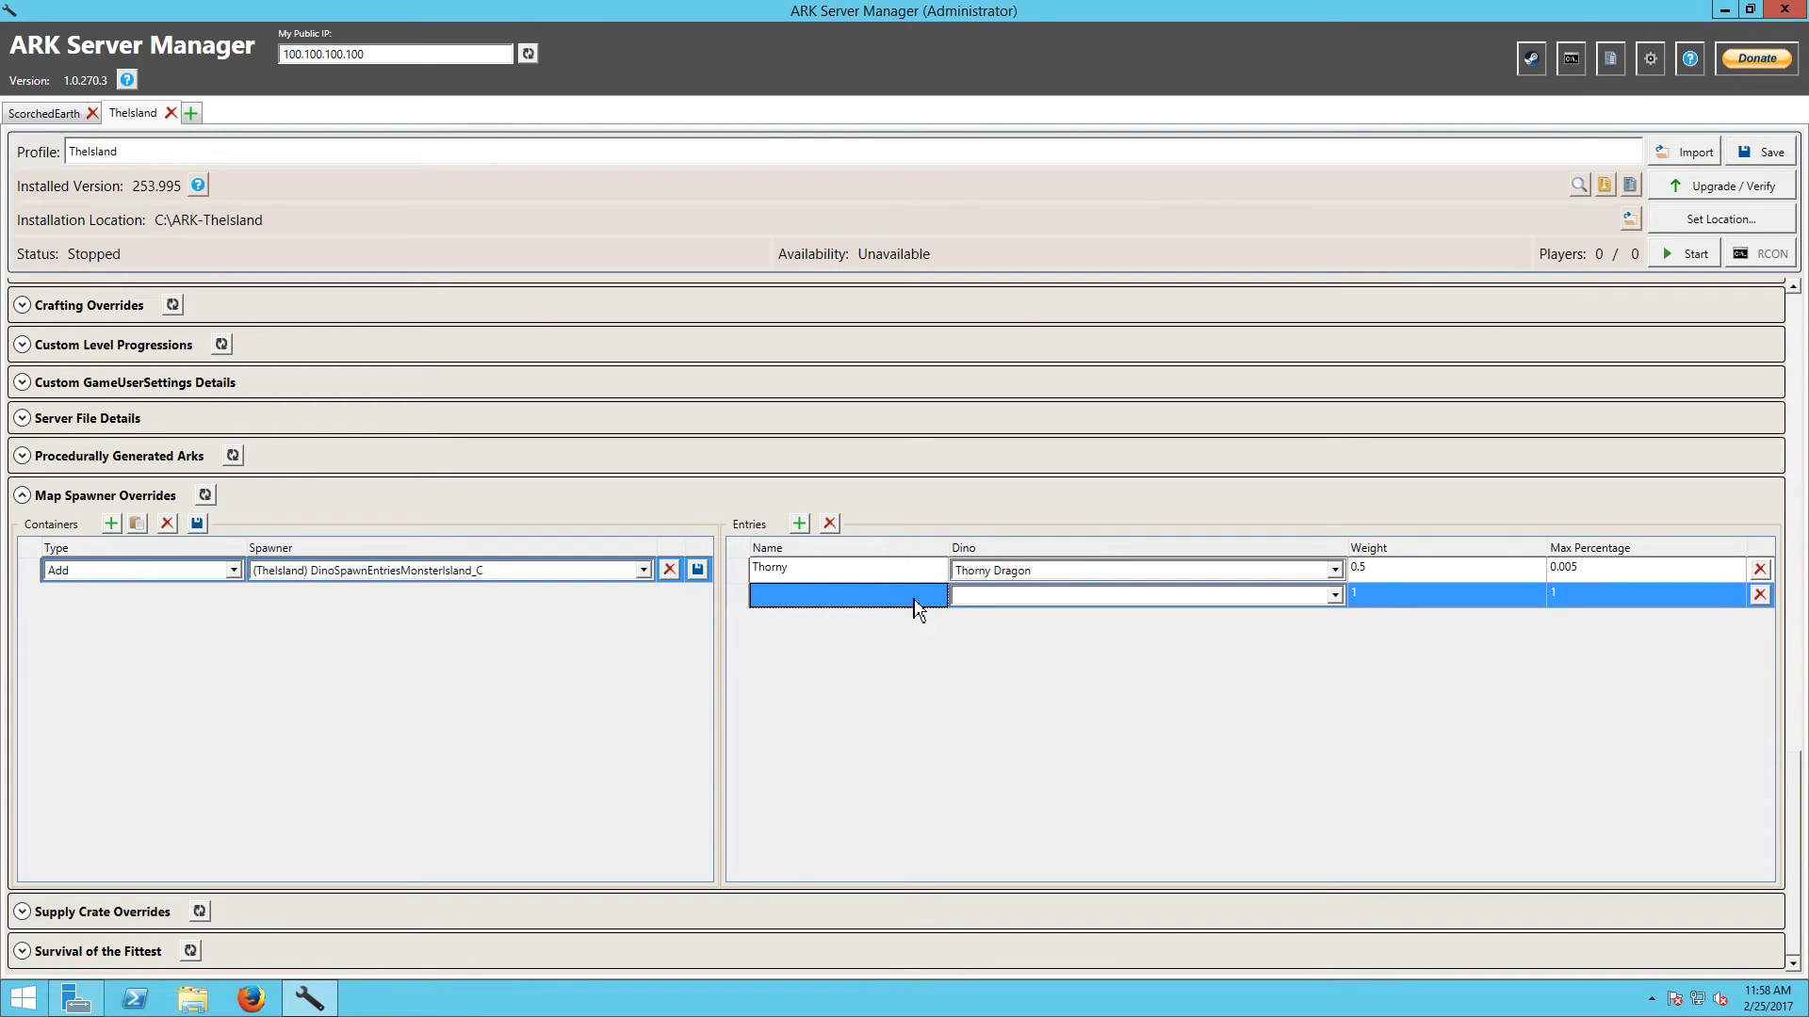
# Step: Set the second entry's dino to Poison Wyvern and name the entry PWyvern
pyautogui.click(1241, 596)
pyautogui.click(1334, 597)
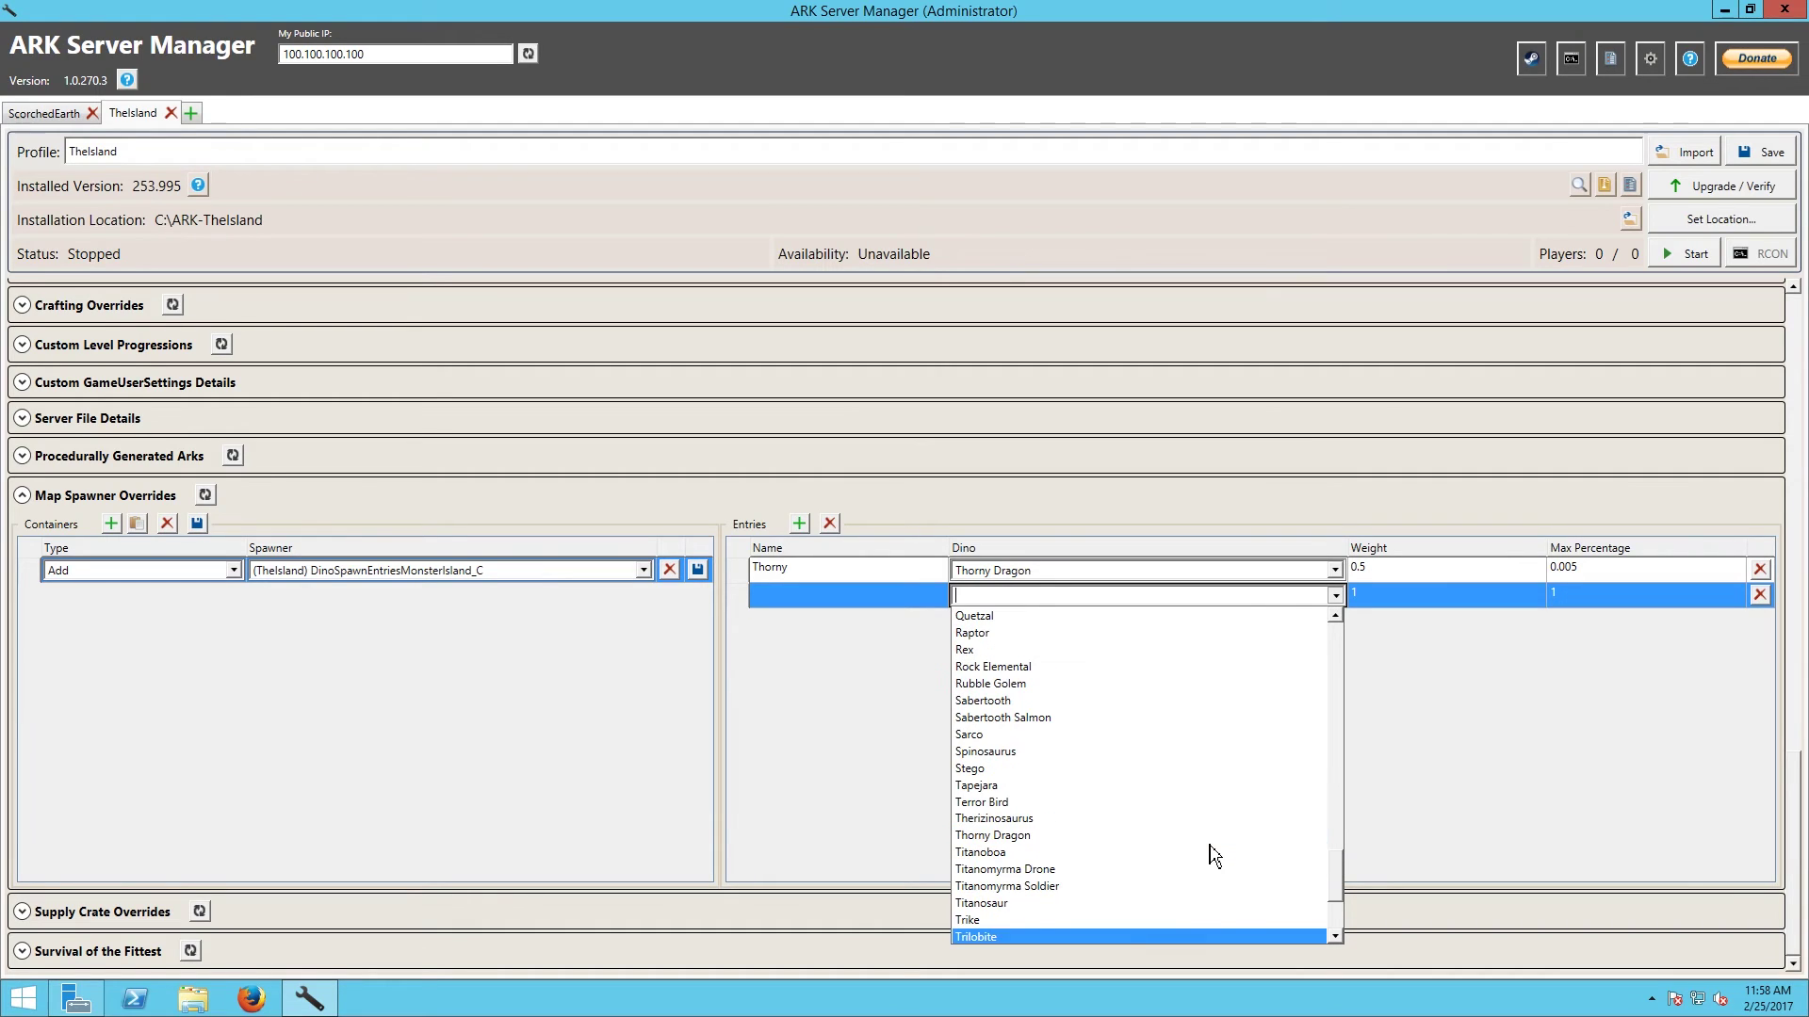
pyautogui.scroll(3, 1214, 852)
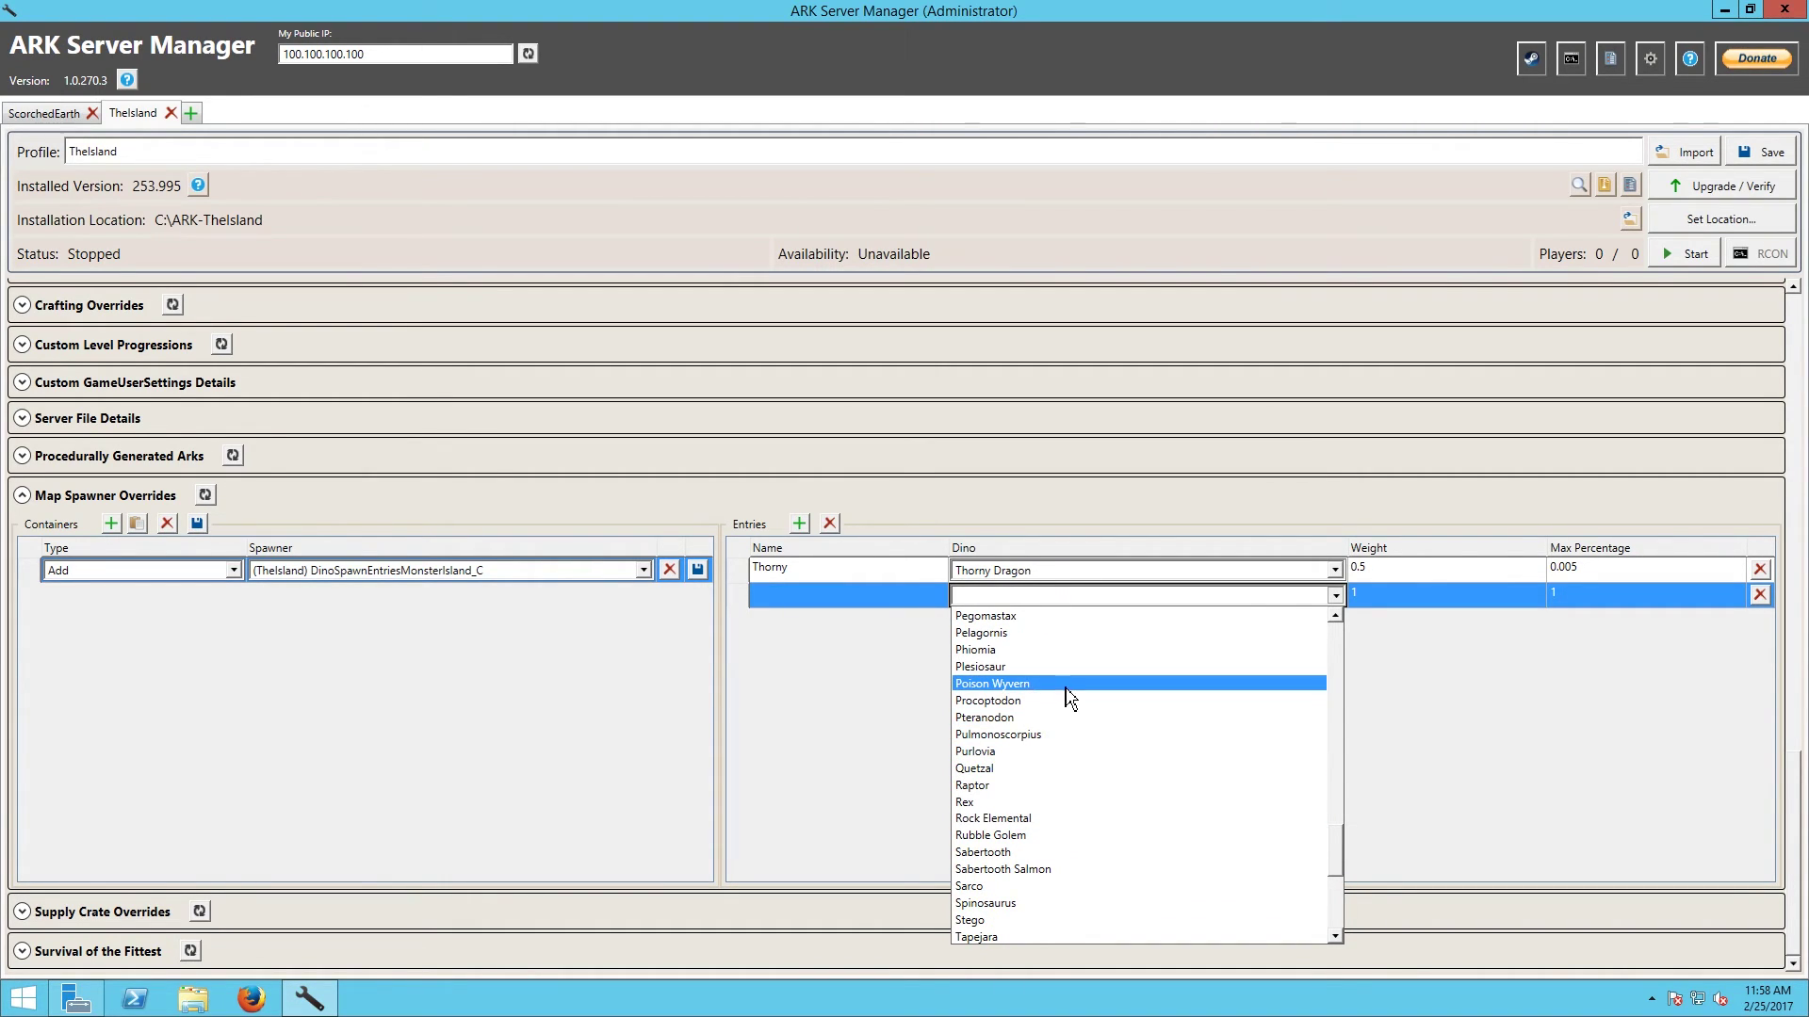
pyautogui.click(1010, 693)
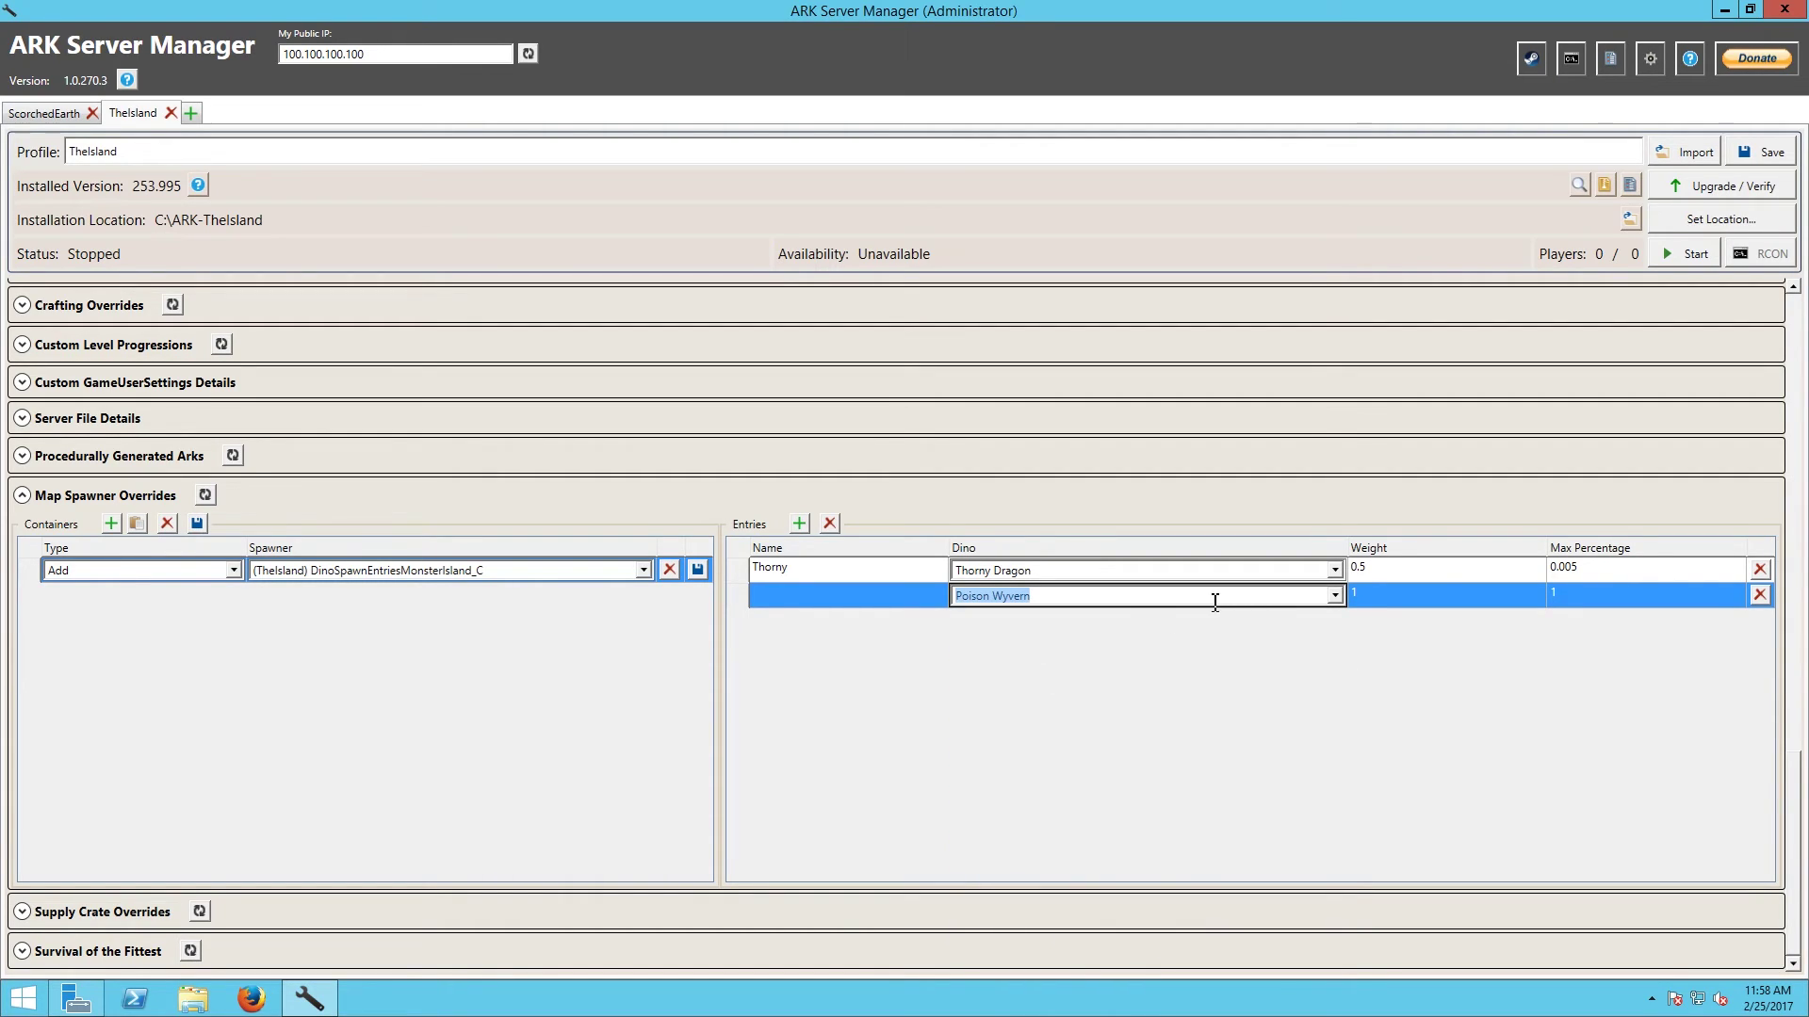
pyautogui.click(895, 603)
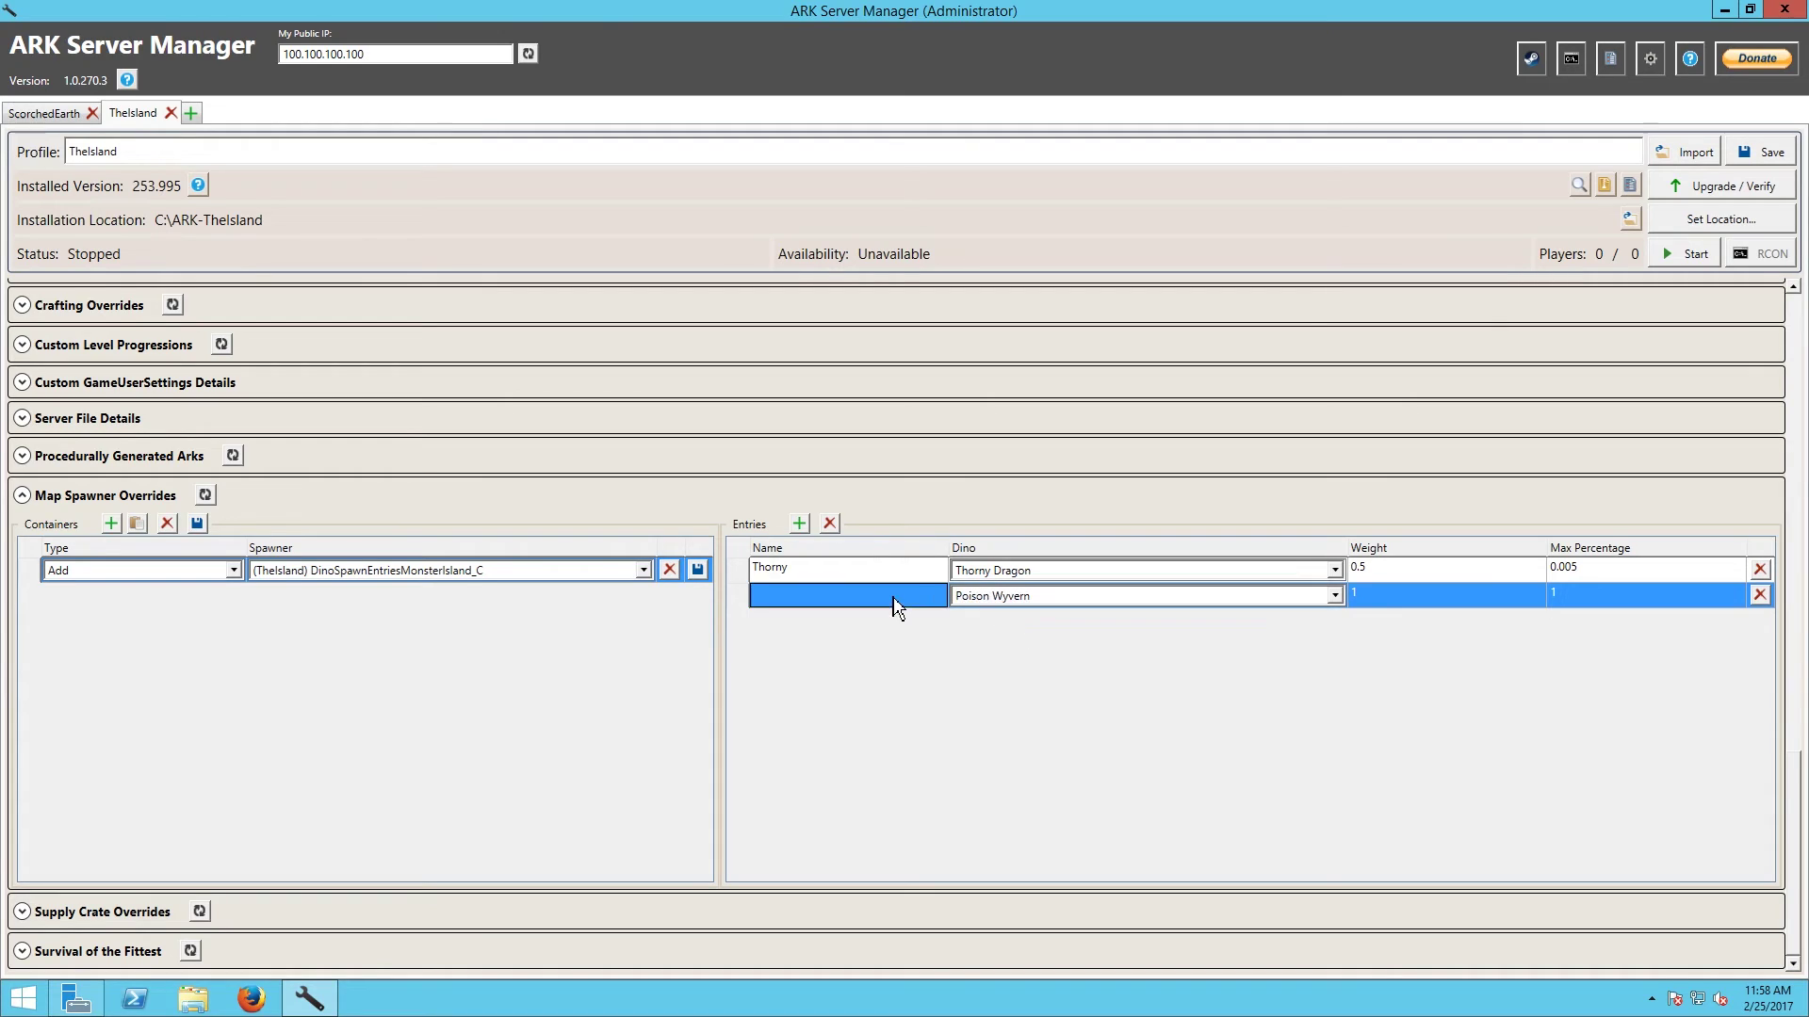
pyautogui.click(895, 608)
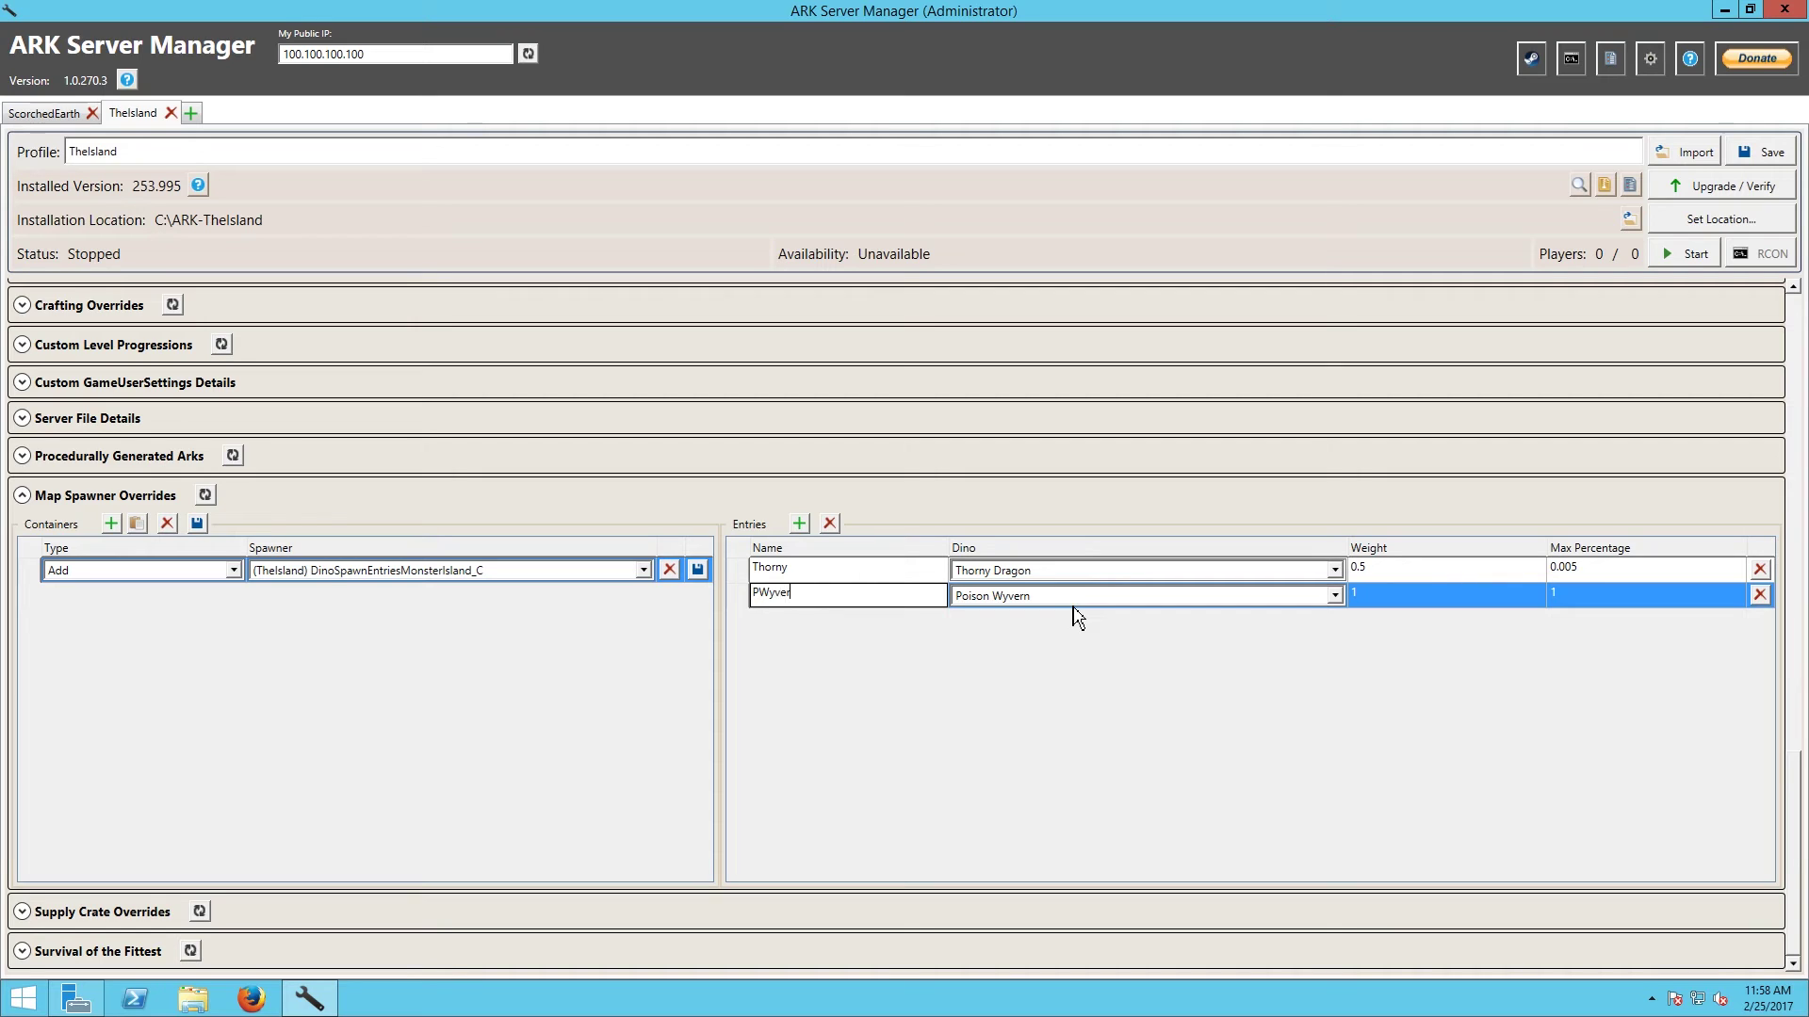
# Step: Set the PWyvern entry's weight to 0.5 and its max percentage to 0.005
pyautogui.click(1412, 603)
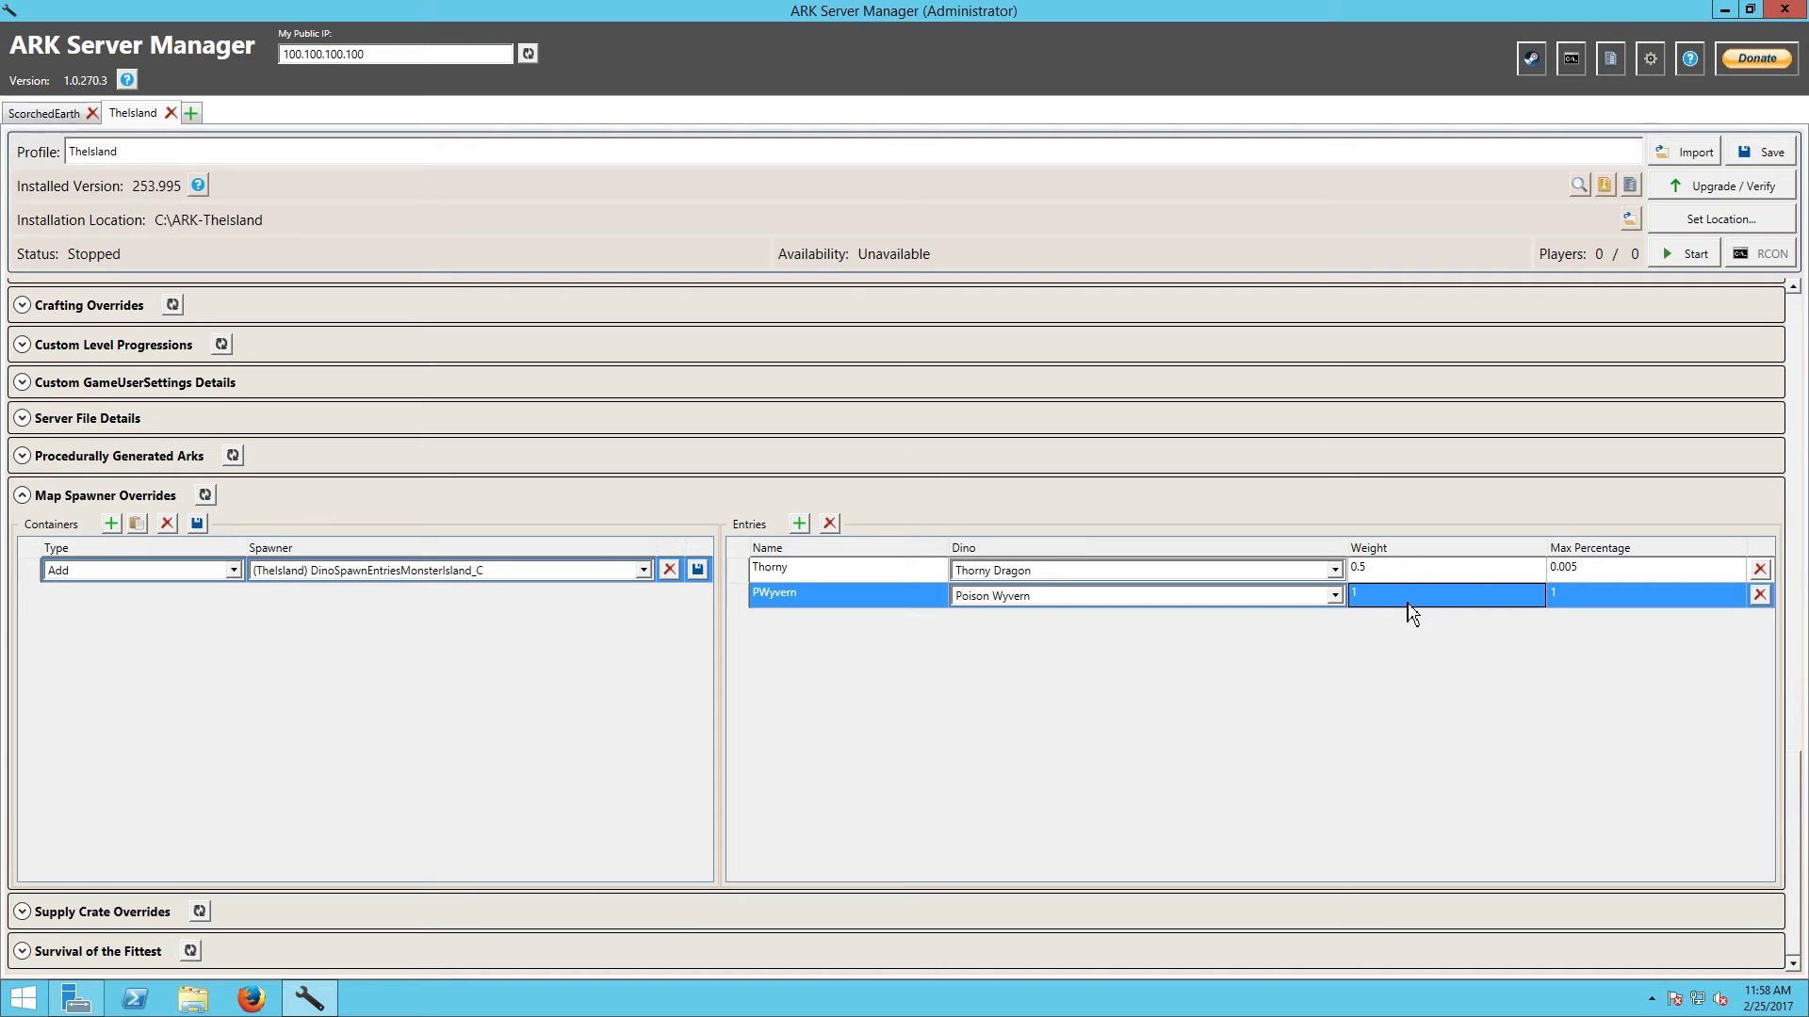
pyautogui.write('0.5')
pyautogui.press('Tab')
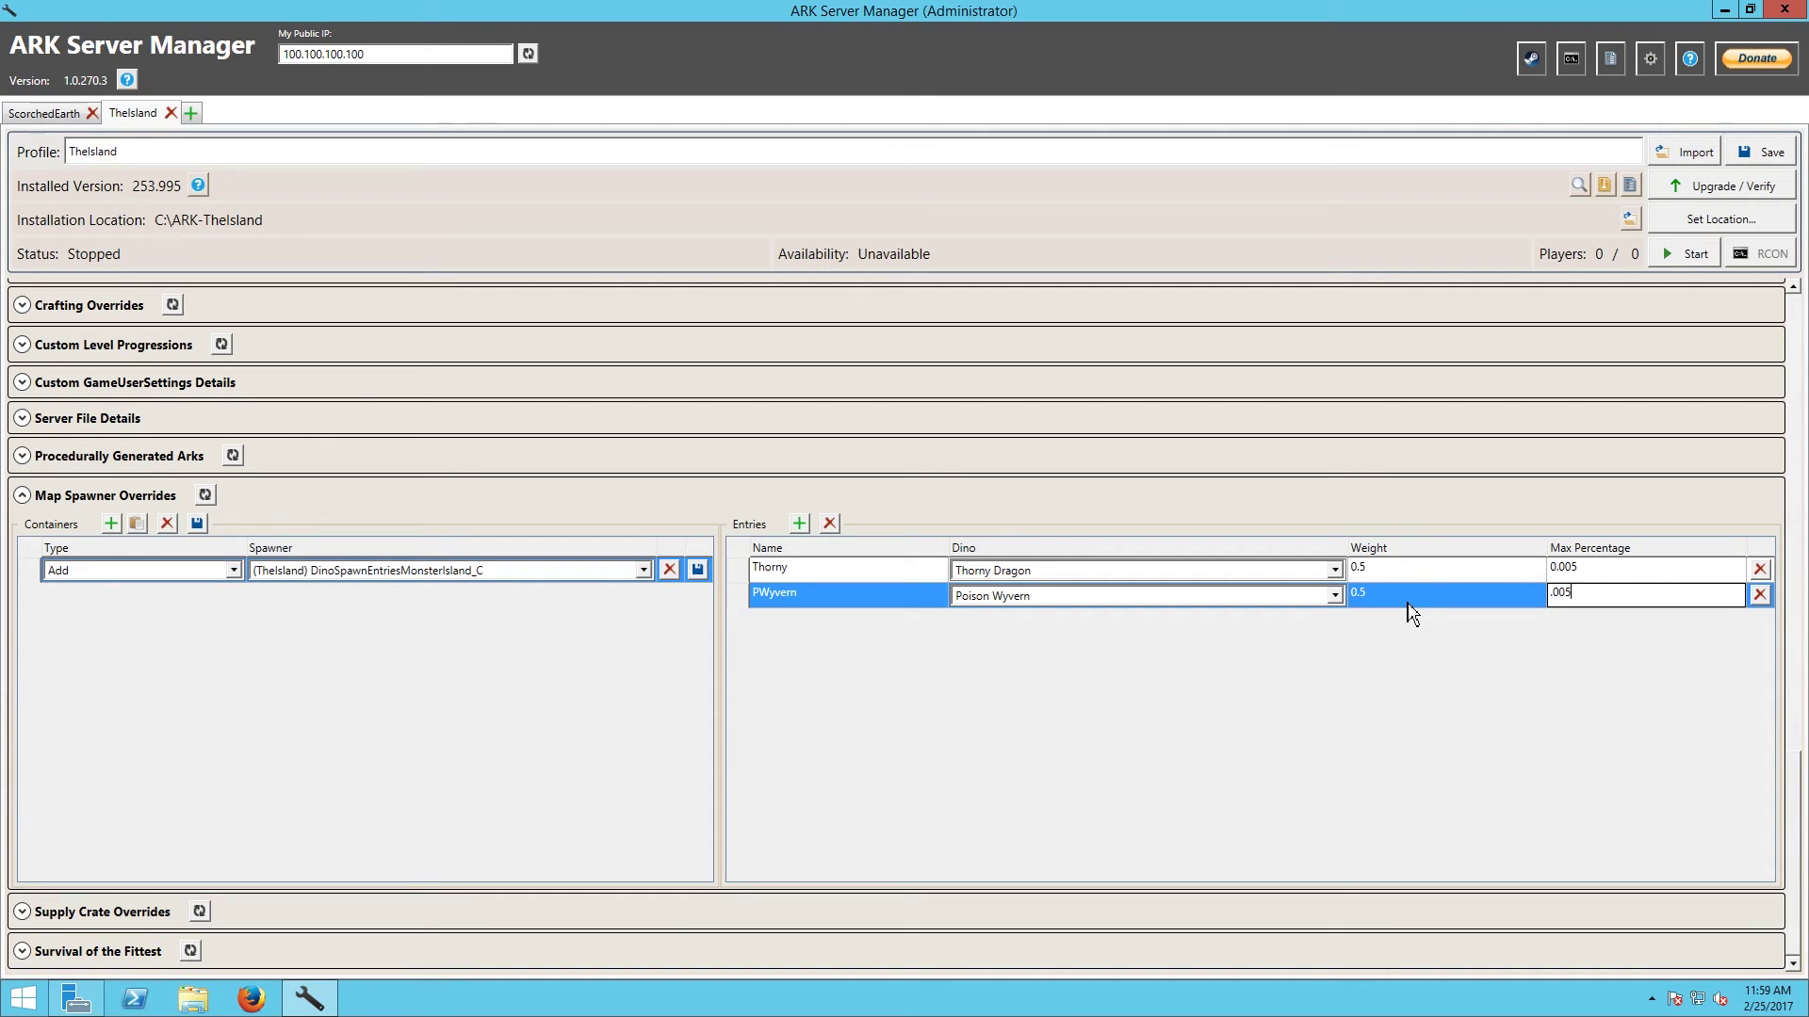
pyautogui.press('Return')
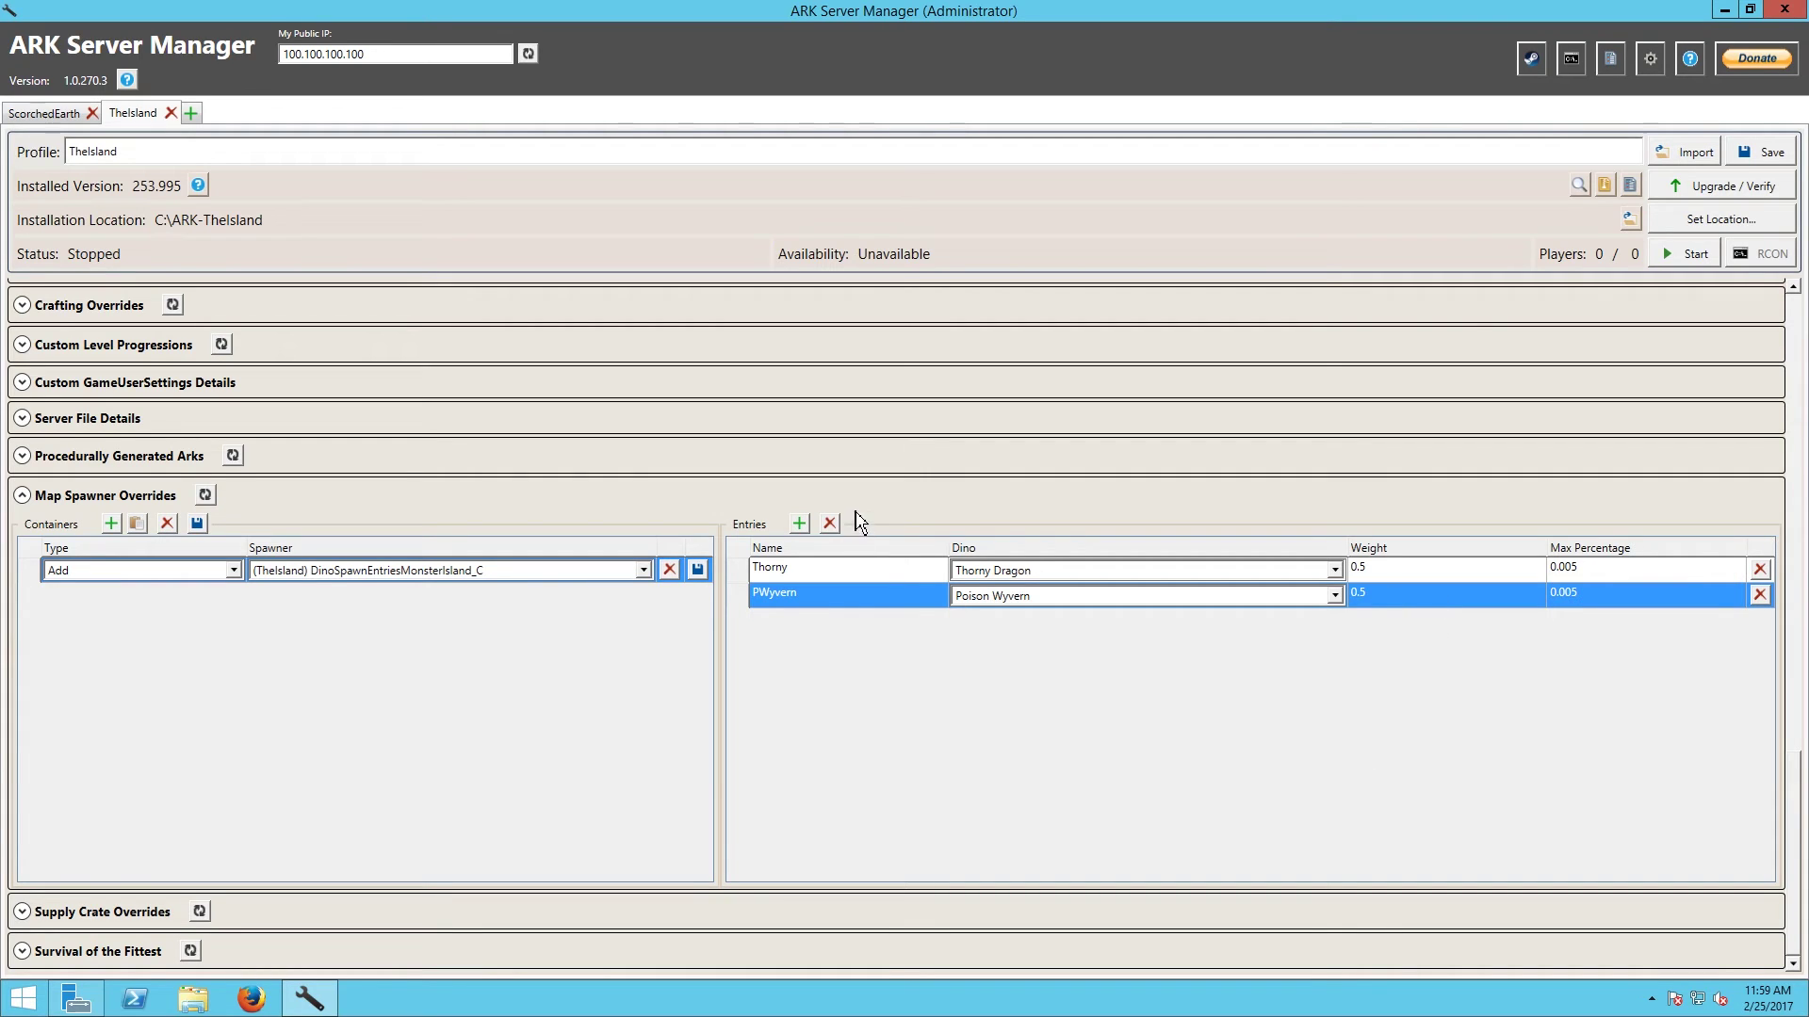
# Step: Add a third dino entry to the MonsterIsland spawner with Allosaurus as its dino and Allo as its name
pyautogui.click(799, 526)
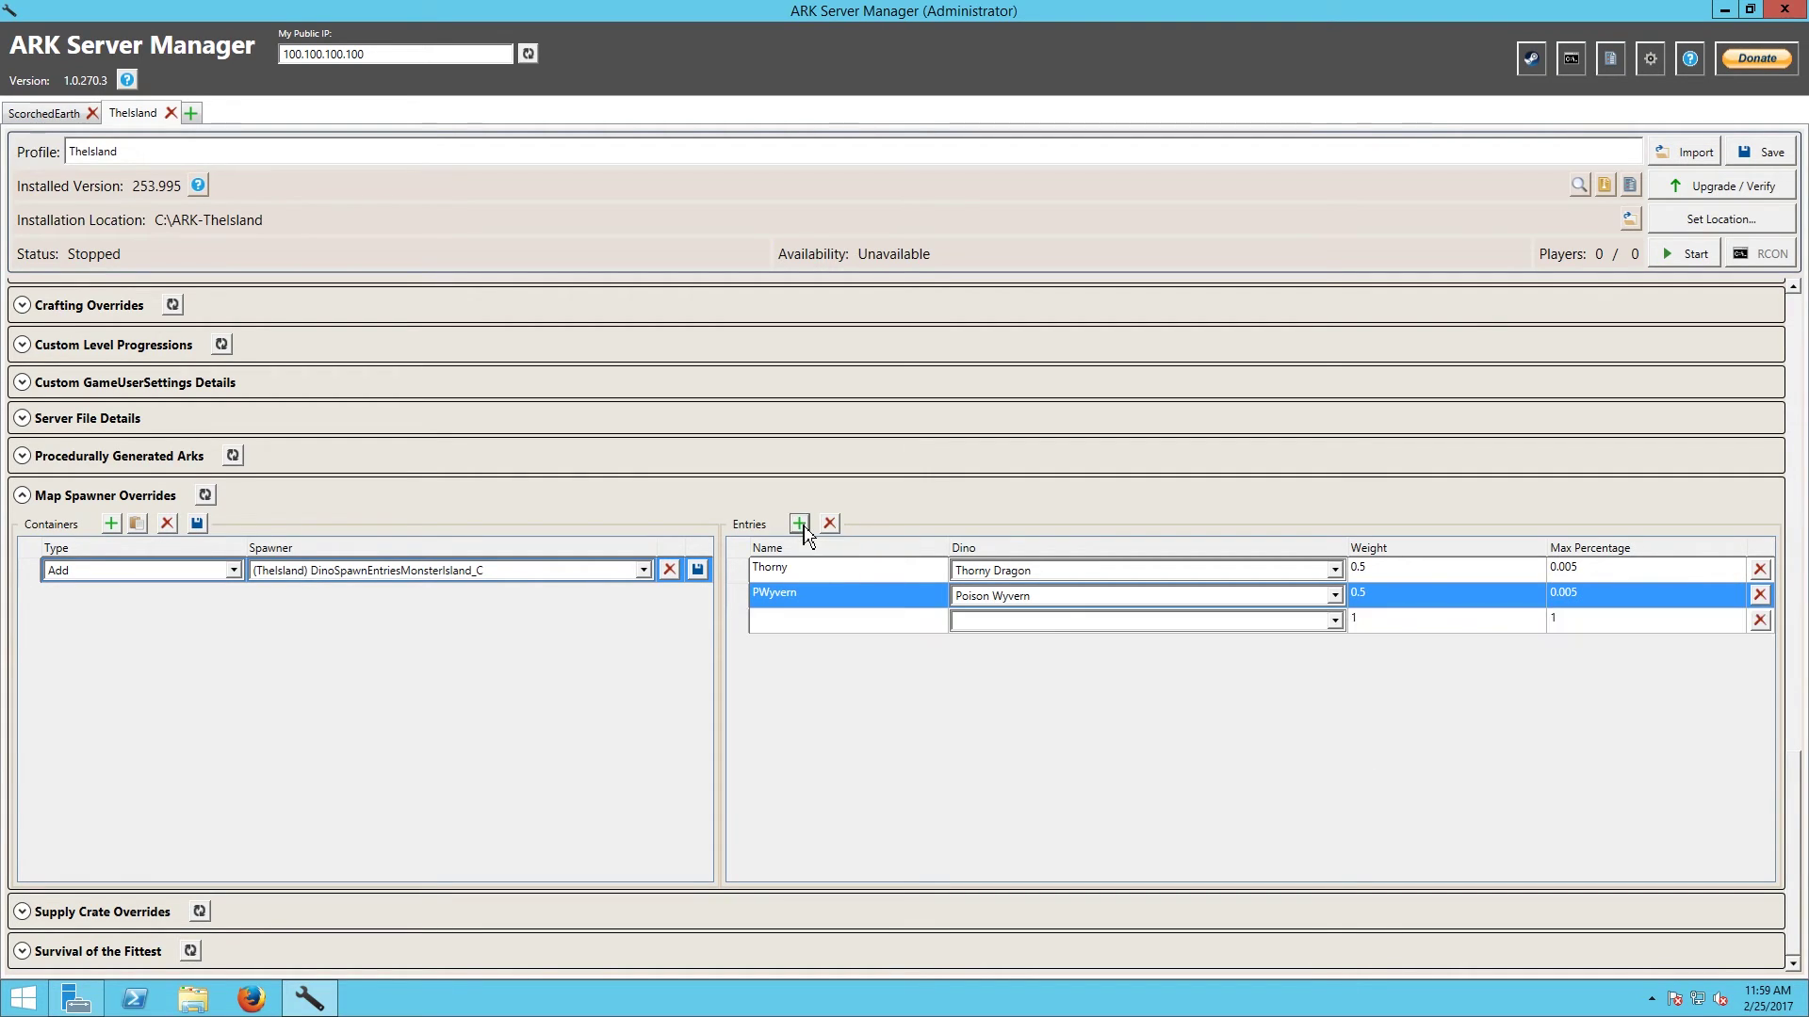
pyautogui.click(824, 621)
pyautogui.click(967, 622)
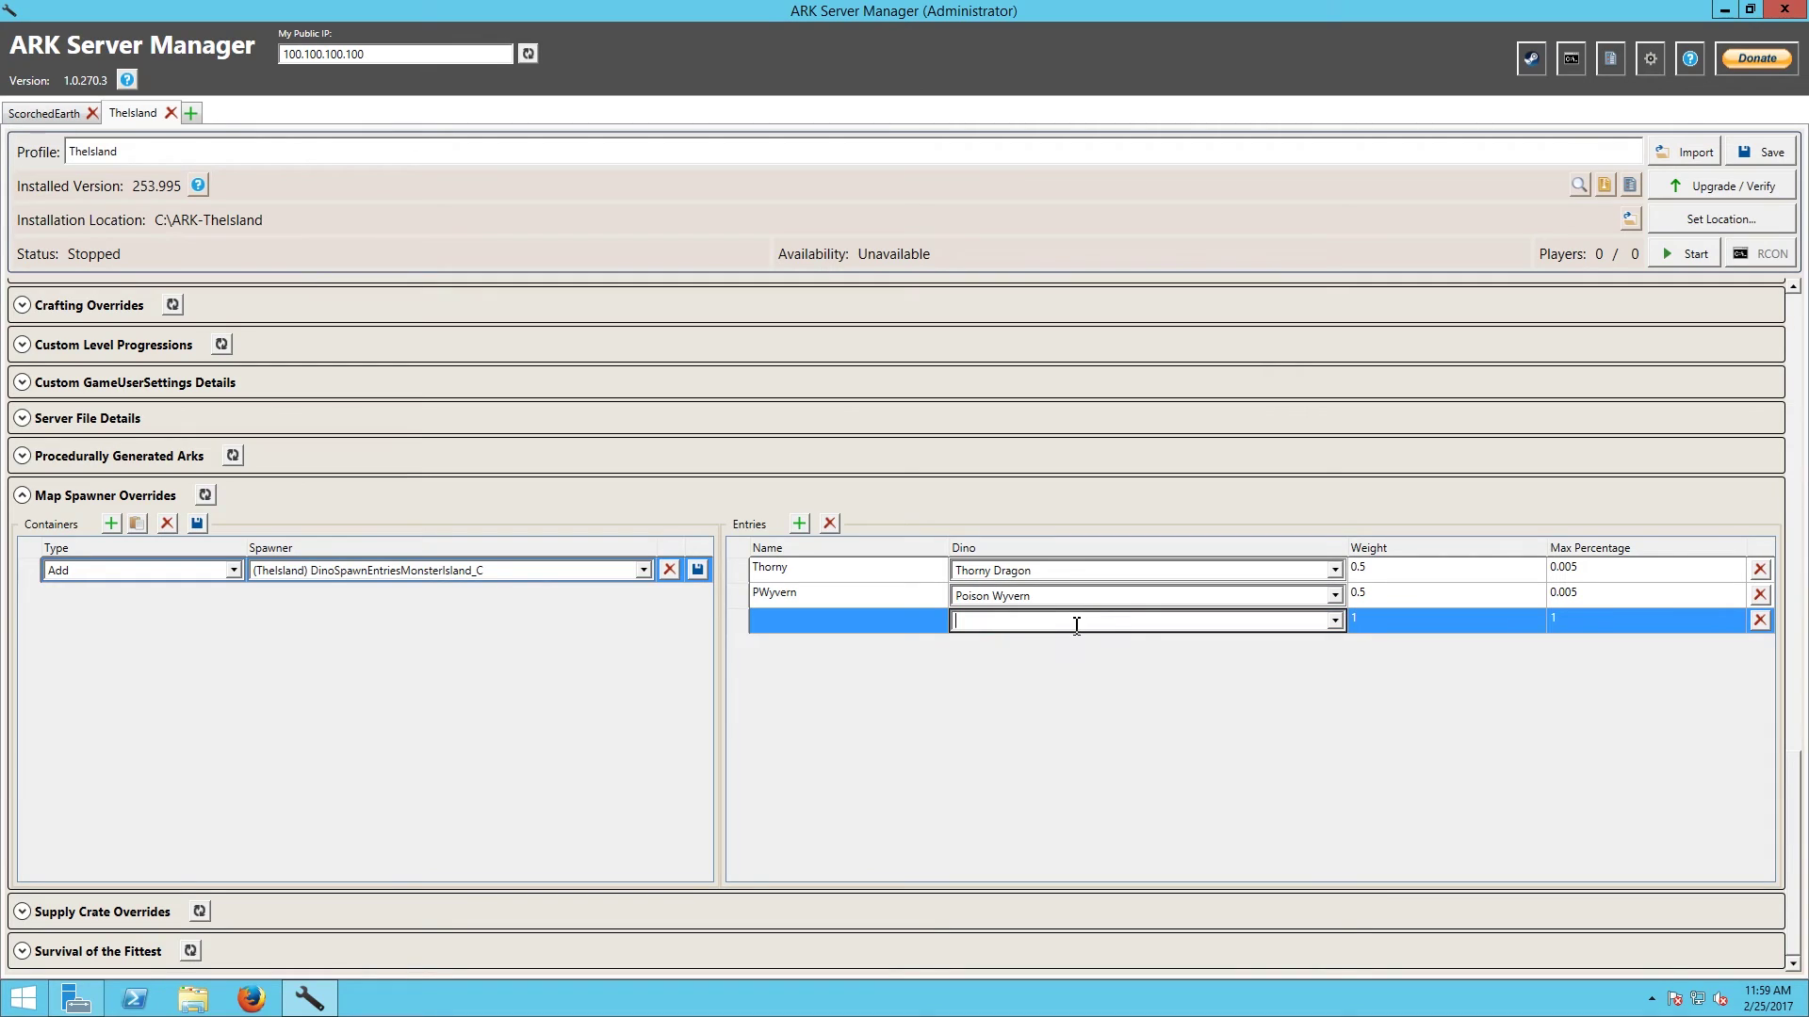
pyautogui.click(1335, 621)
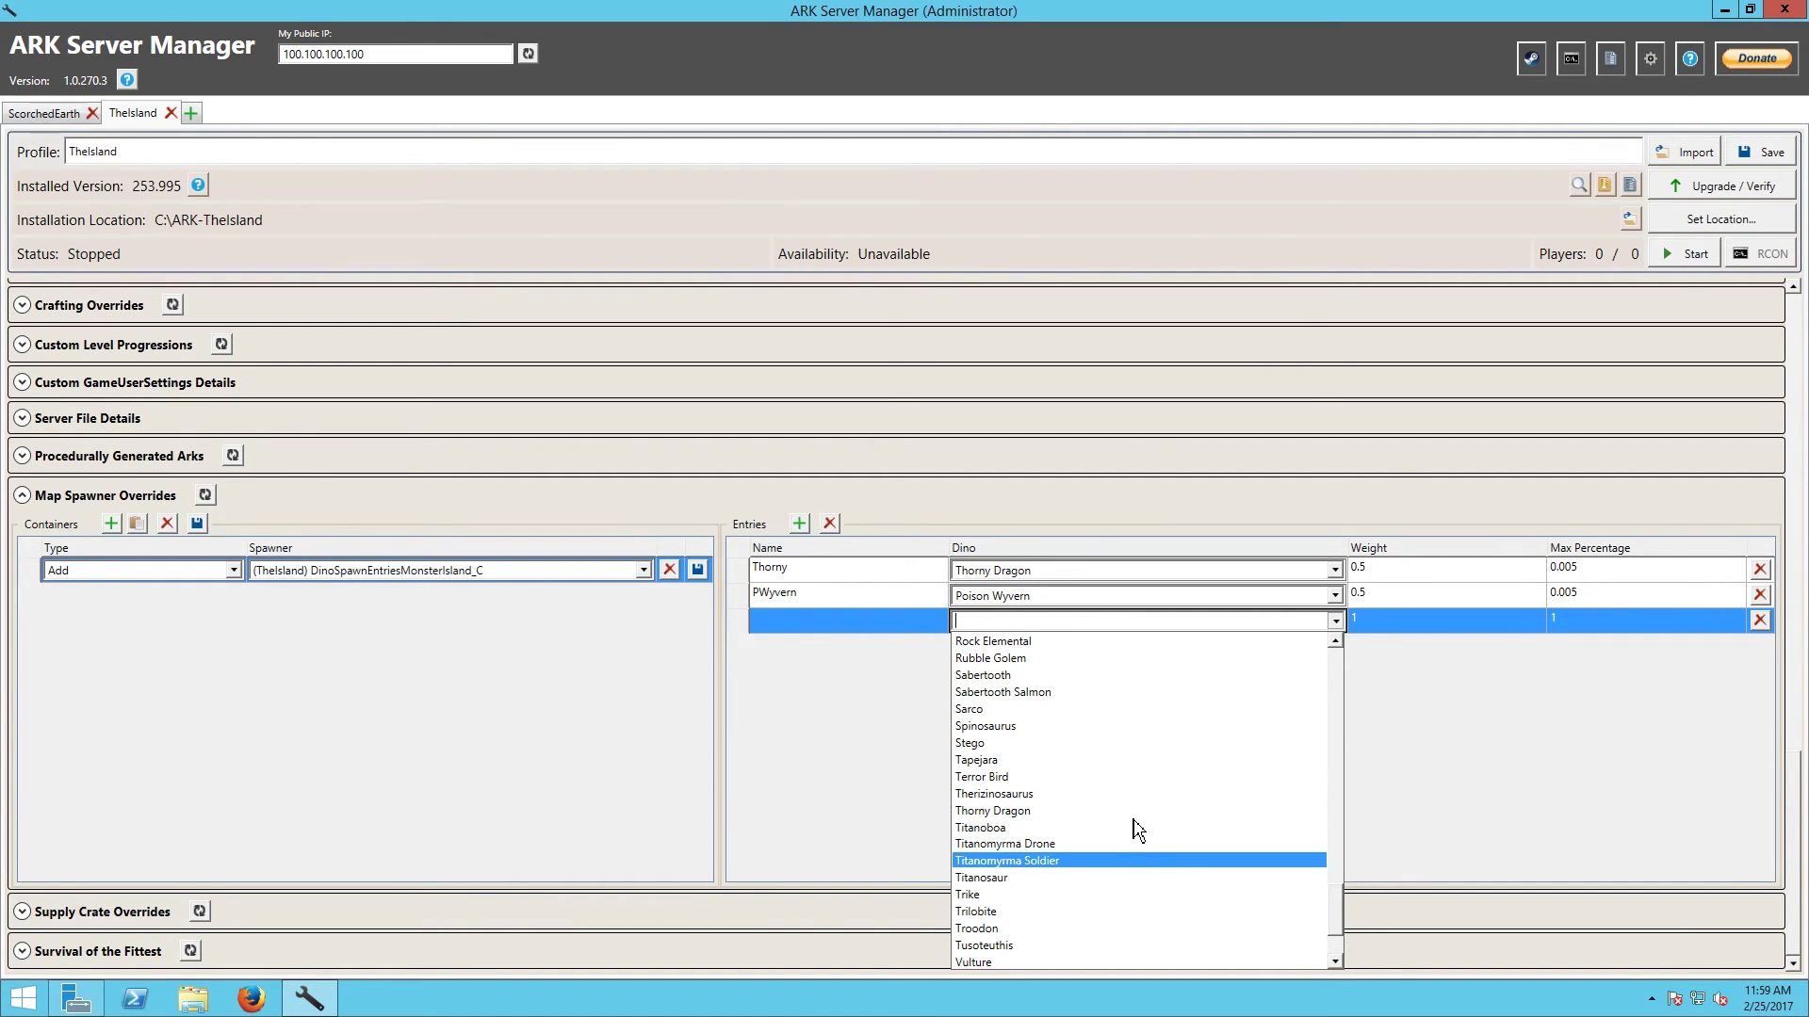
pyautogui.scroll(1, 1142, 829)
pyautogui.scroll(1, 1140, 829)
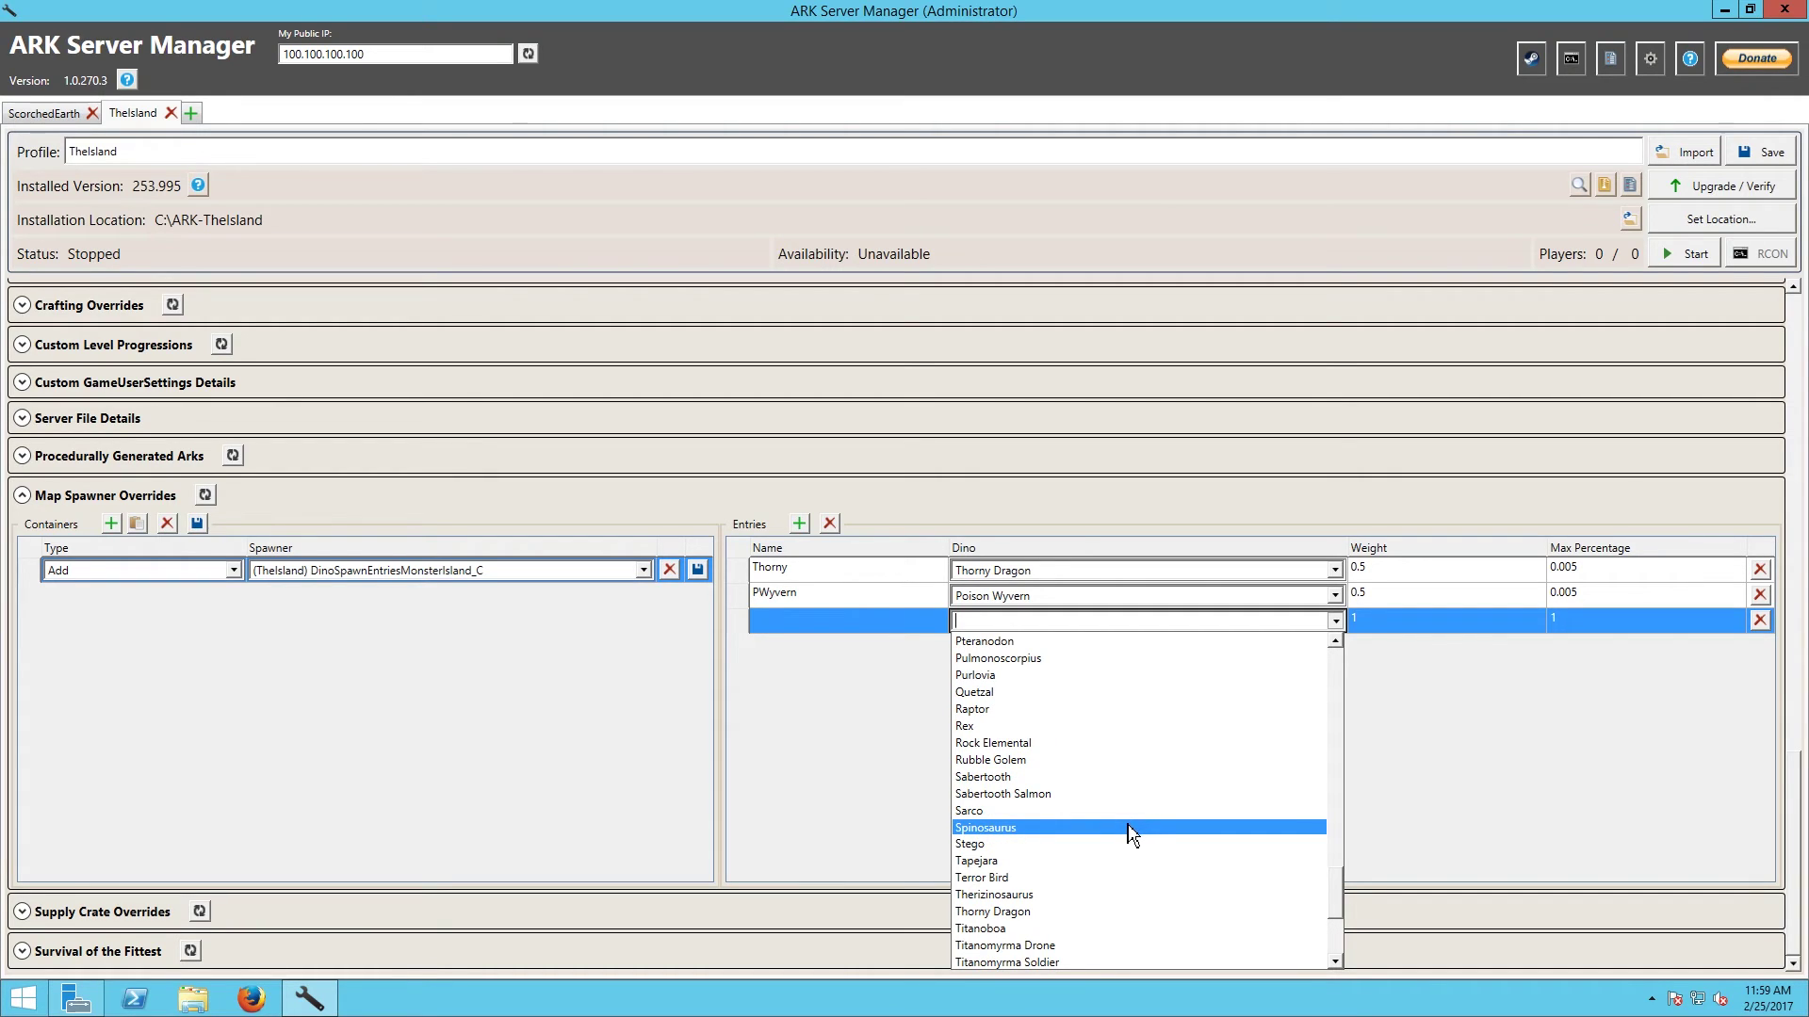
pyautogui.scroll(3, 1130, 834)
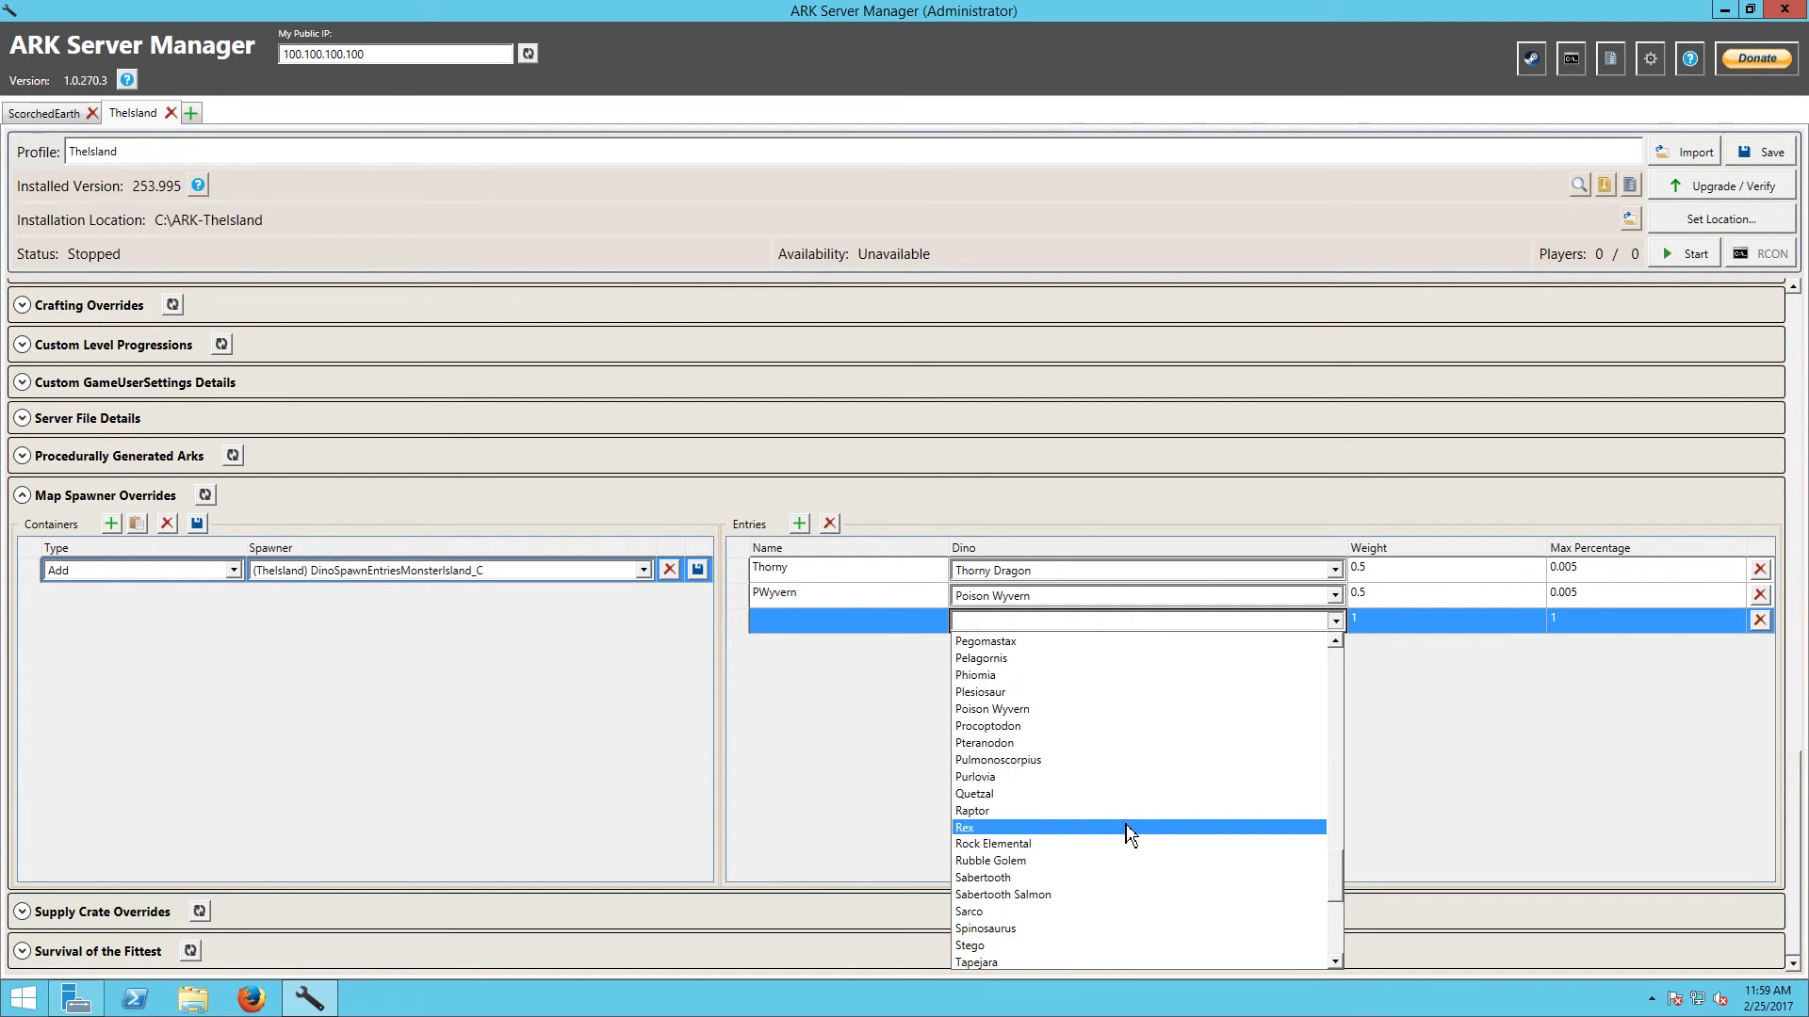
pyautogui.scroll(2, 1131, 837)
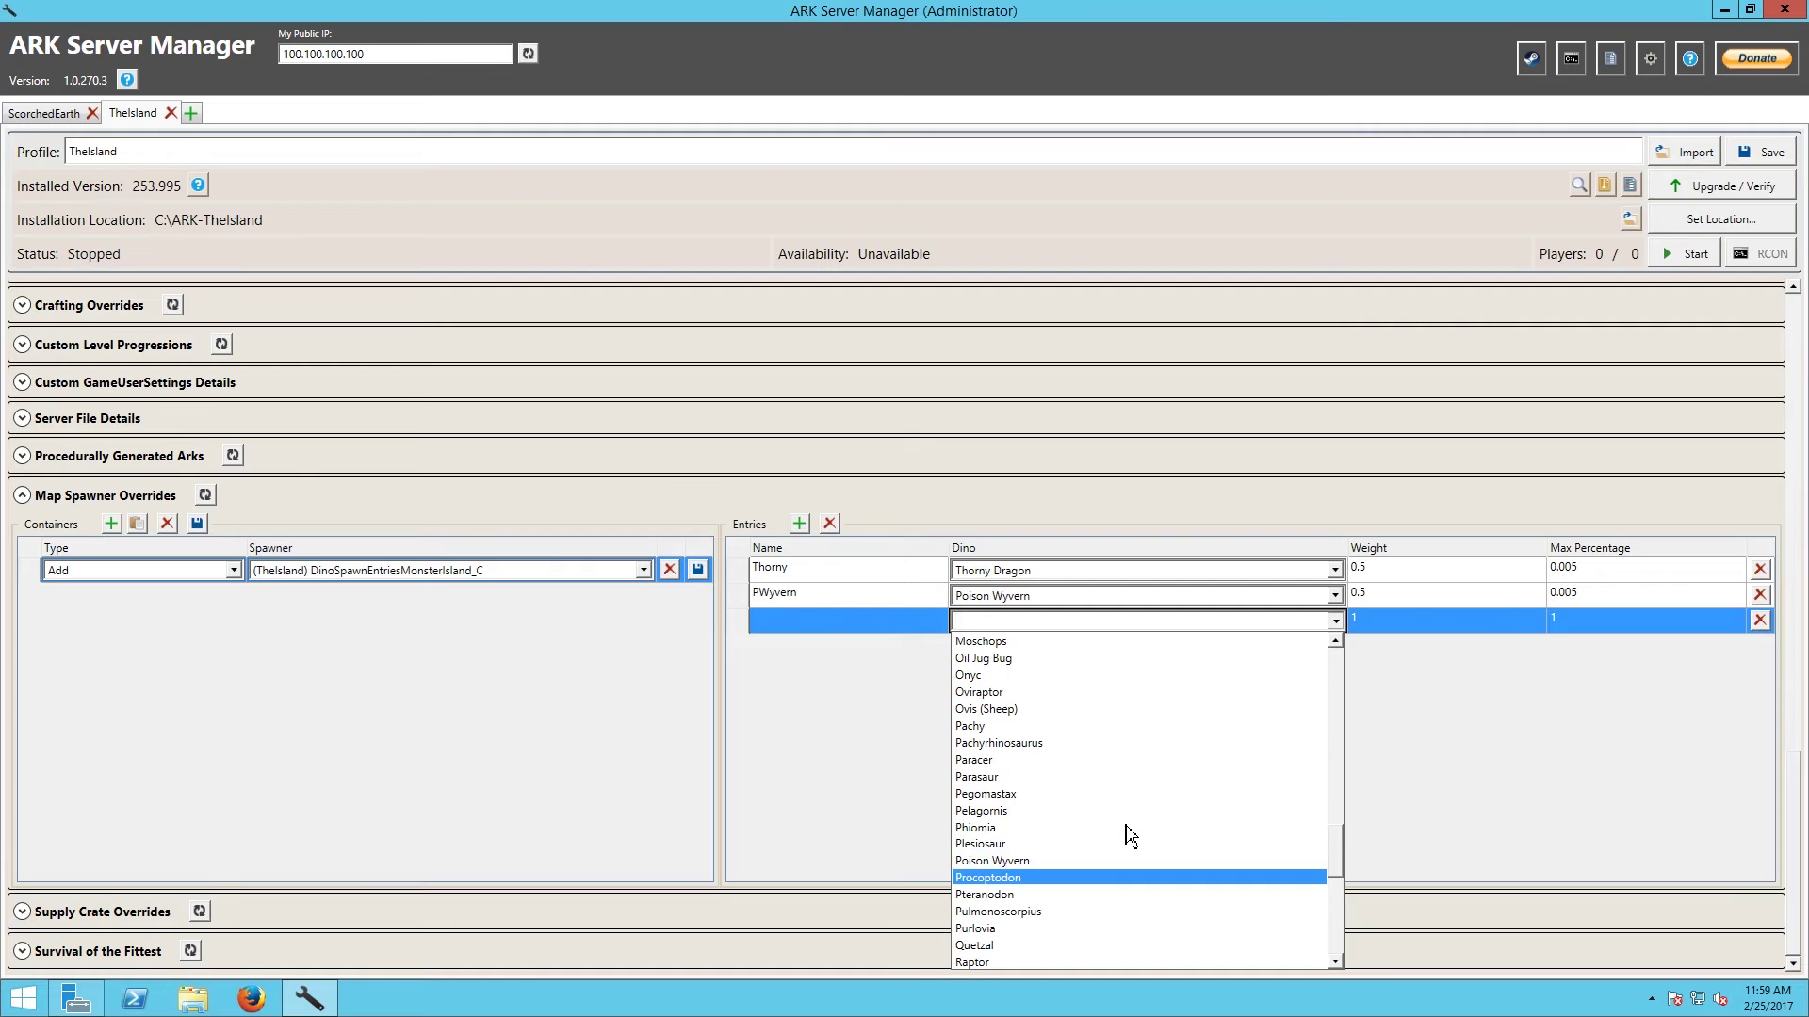
pyautogui.scroll(1, 1131, 837)
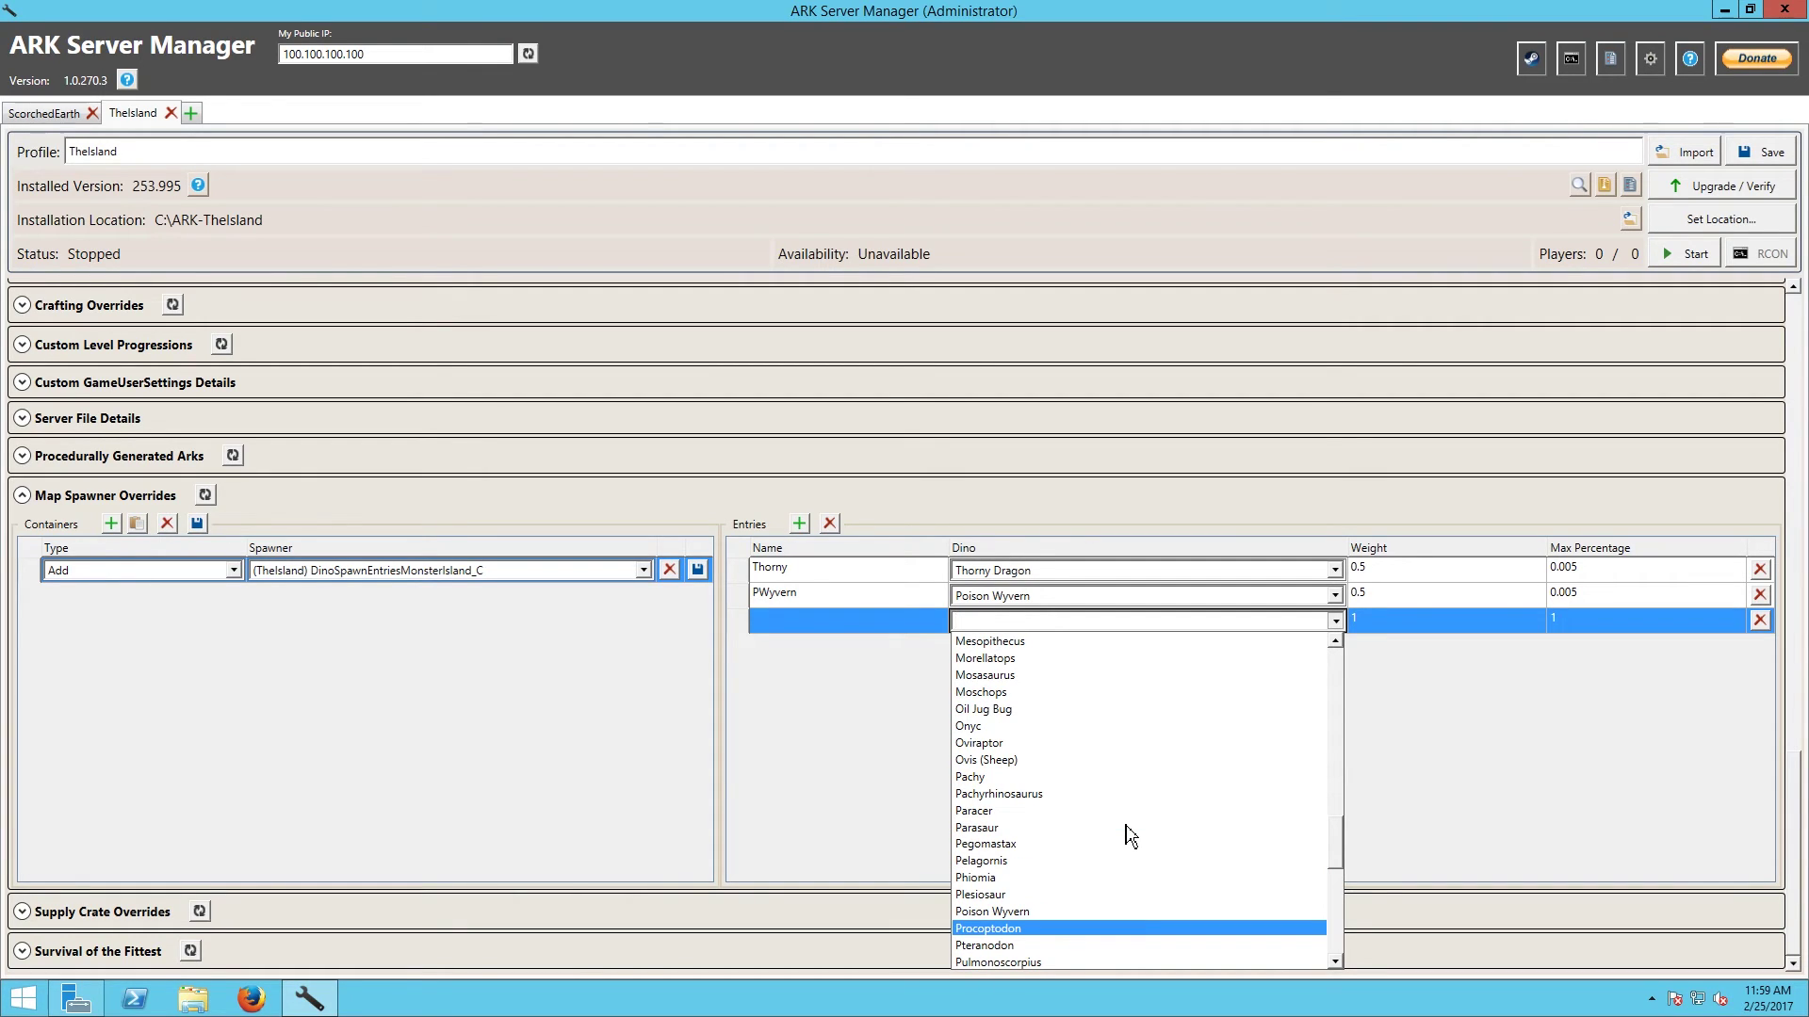
pyautogui.scroll(2, 1144, 837)
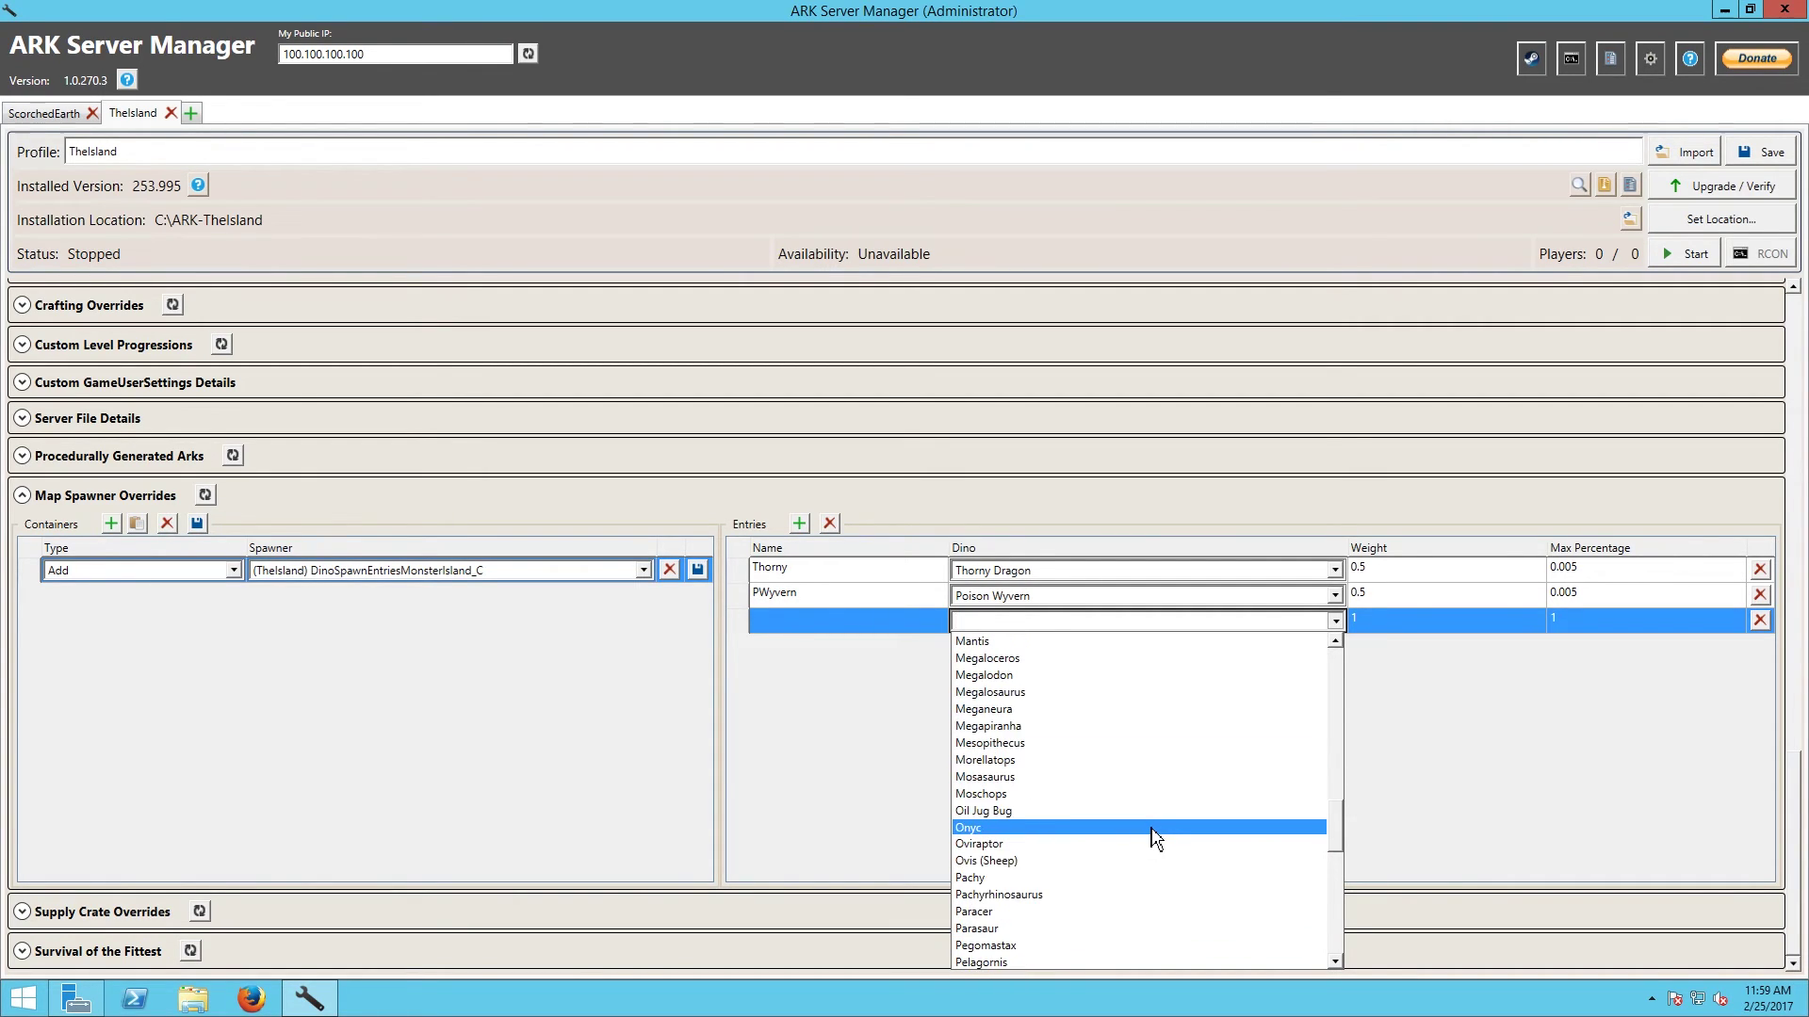
pyautogui.scroll(1, 1151, 834)
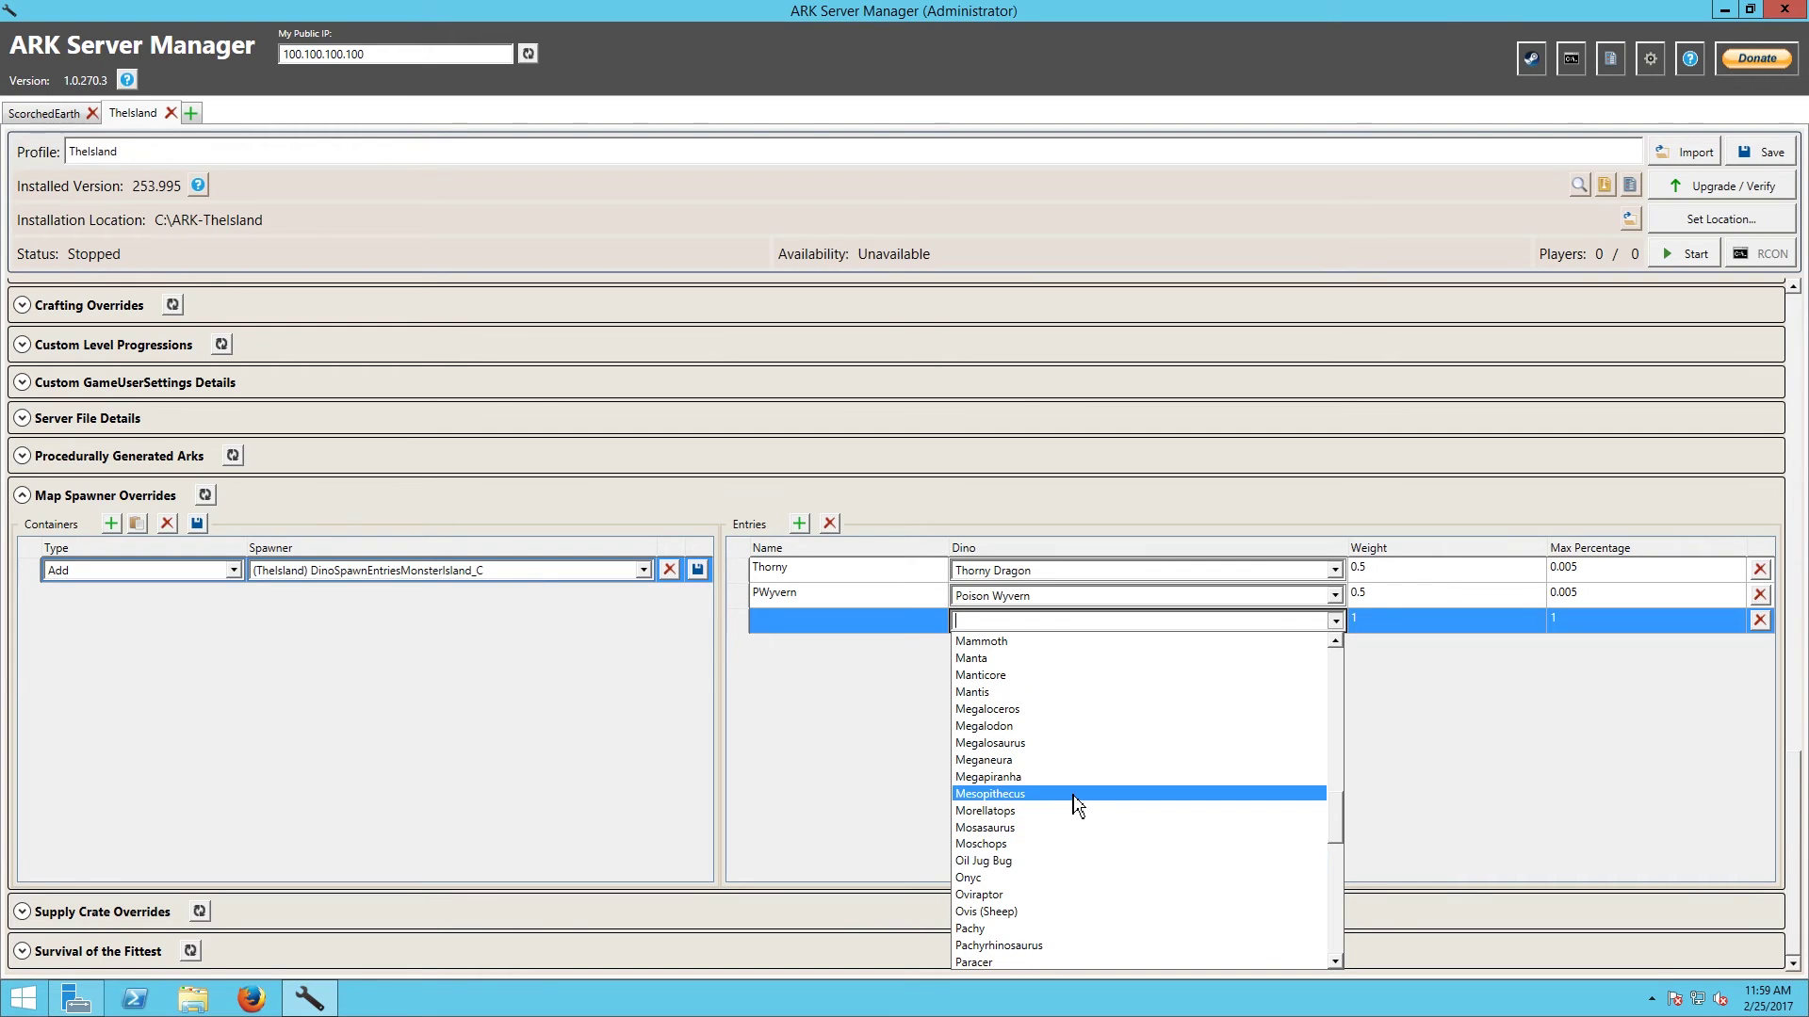
pyautogui.scroll(3, 1142, 810)
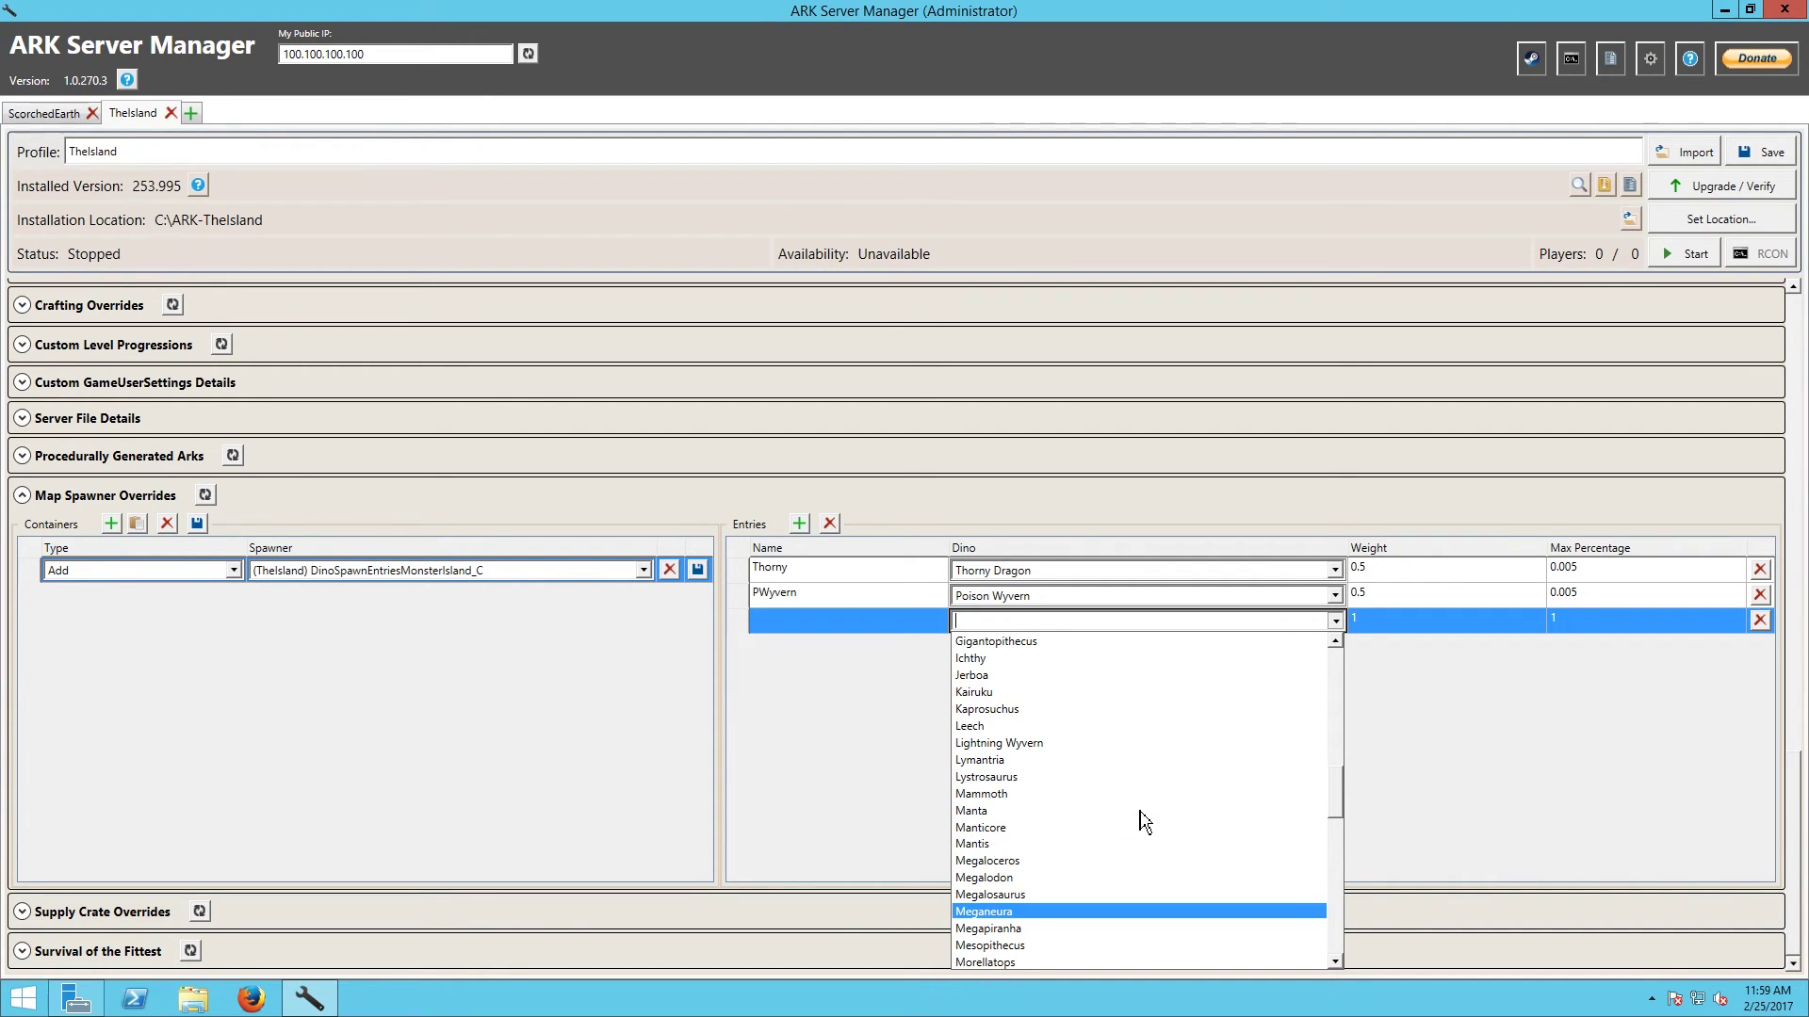
pyautogui.scroll(1, 1184, 787)
pyautogui.scroll(1, 1184, 787)
pyautogui.scroll(3, 1184, 786)
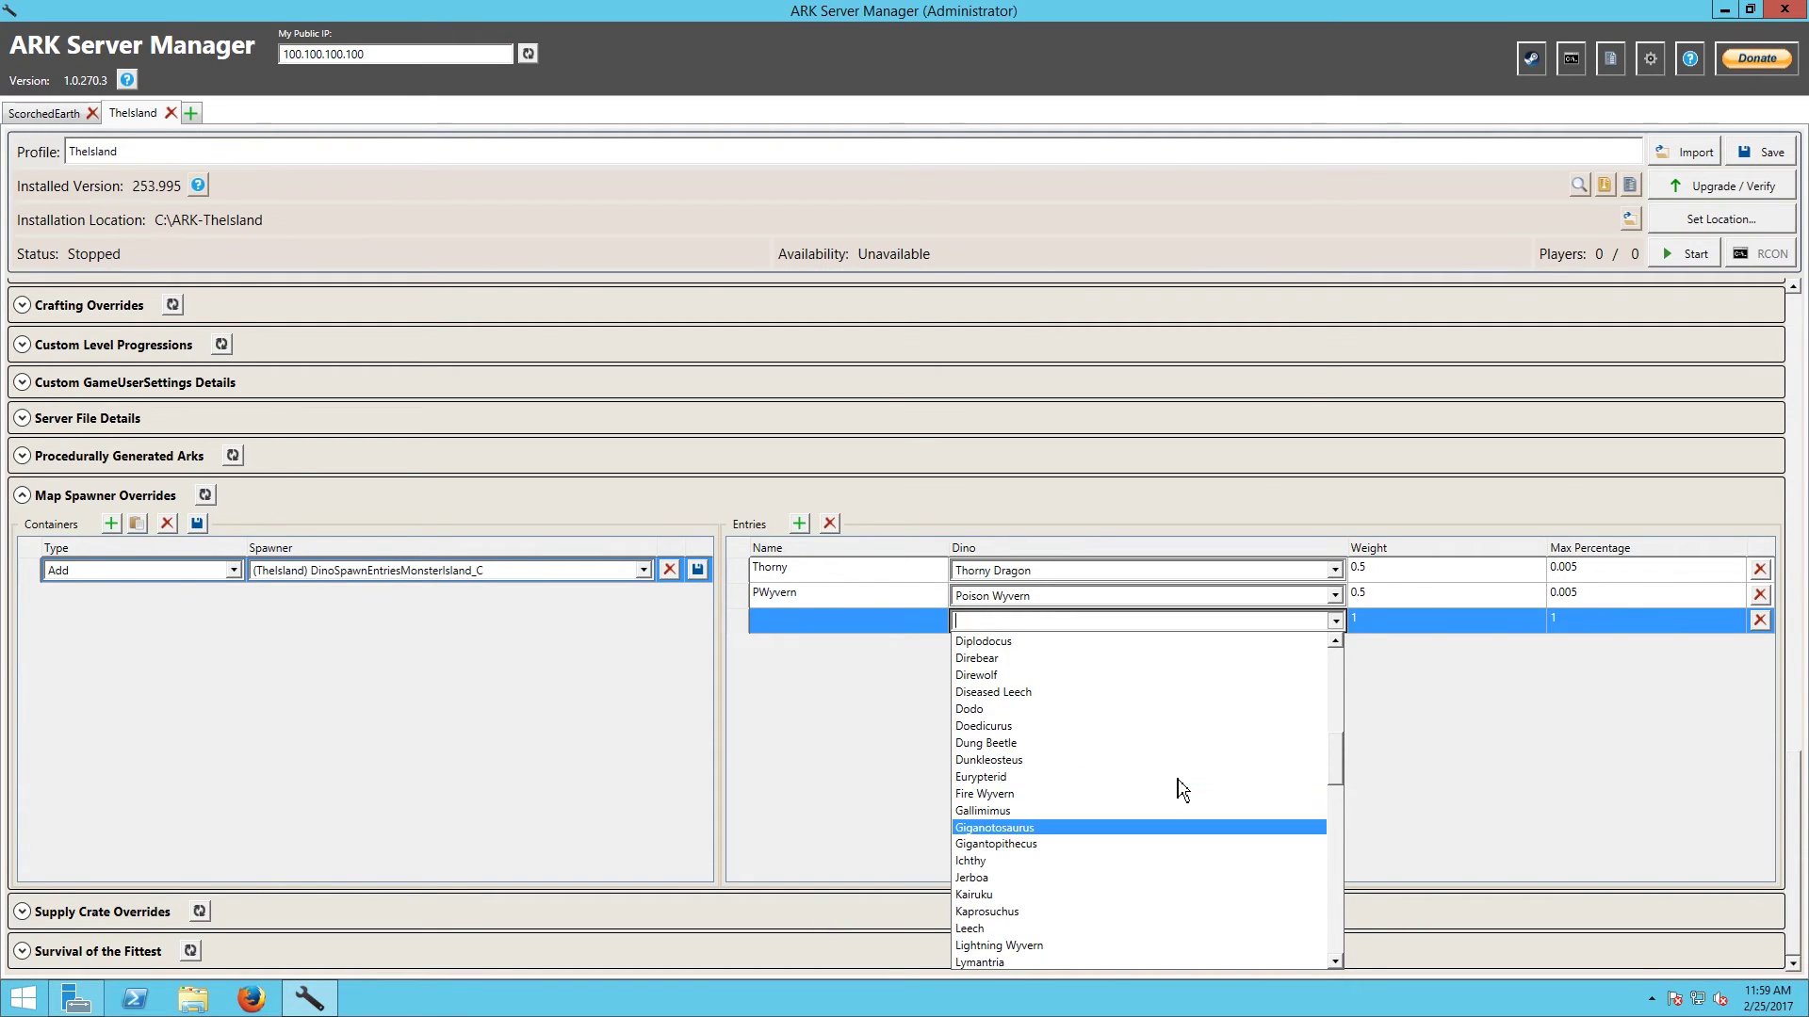
pyautogui.scroll(1, 1184, 789)
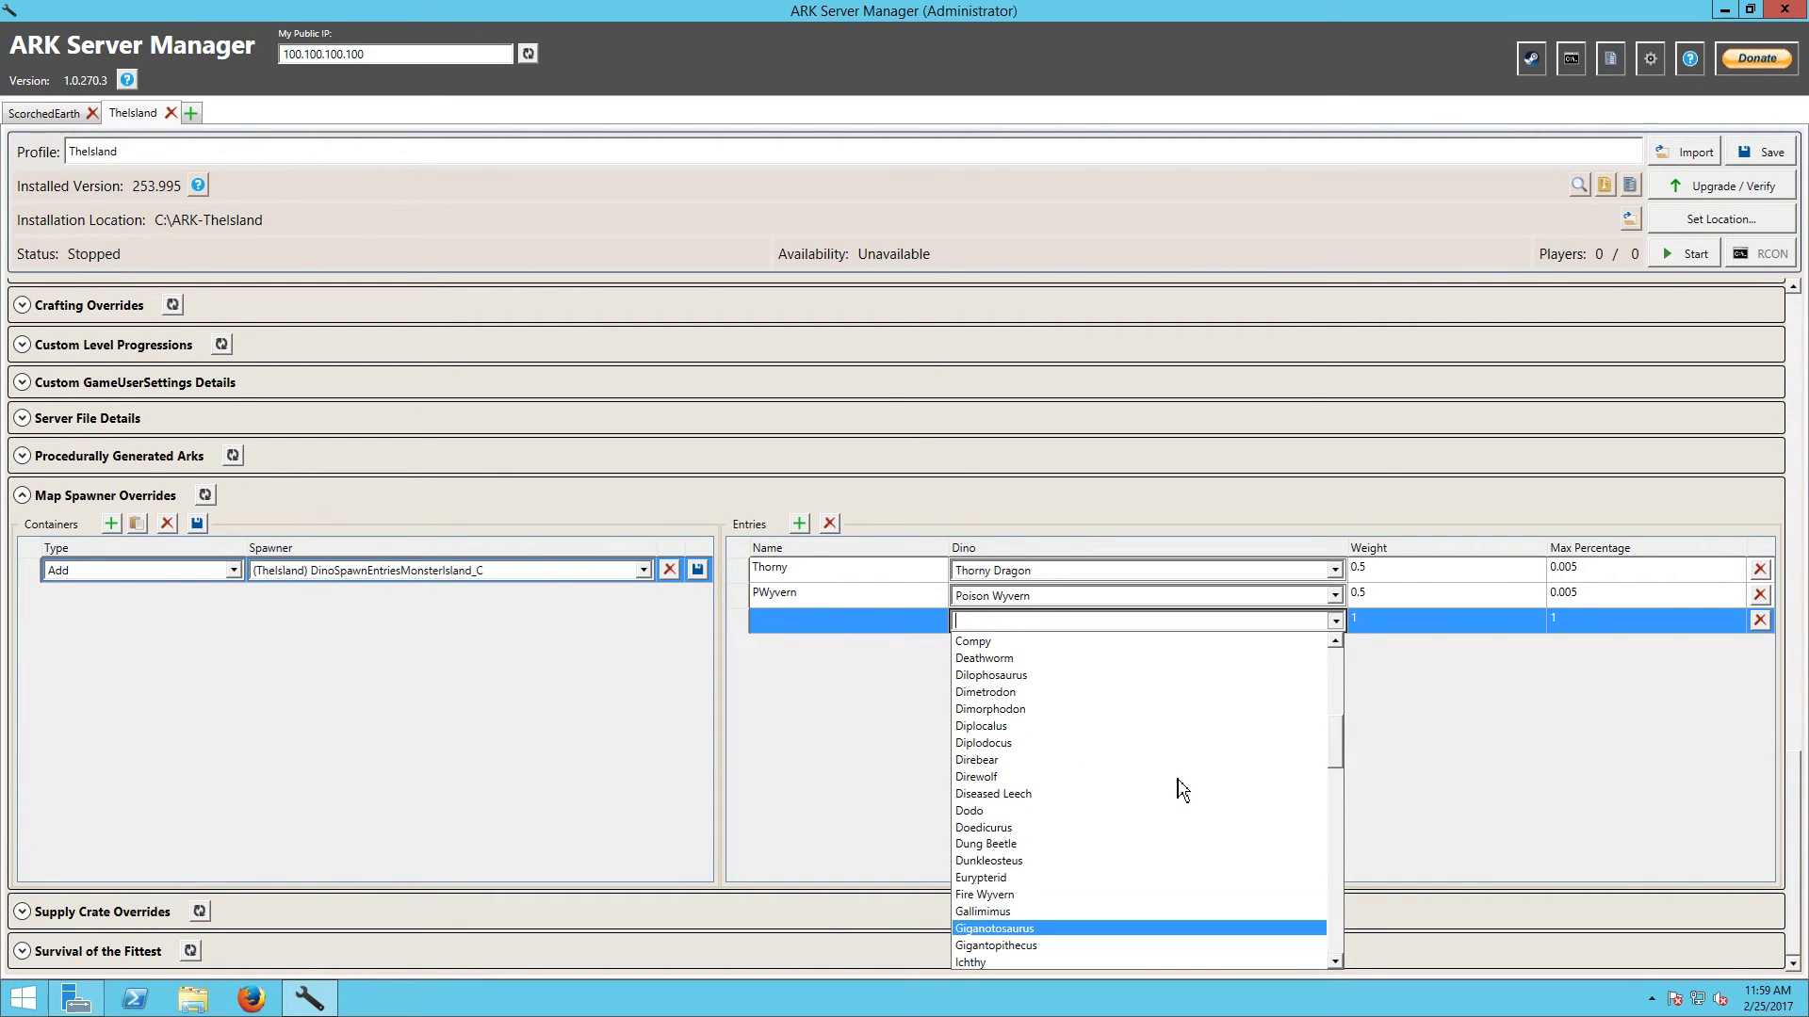
pyautogui.scroll(3, 1183, 789)
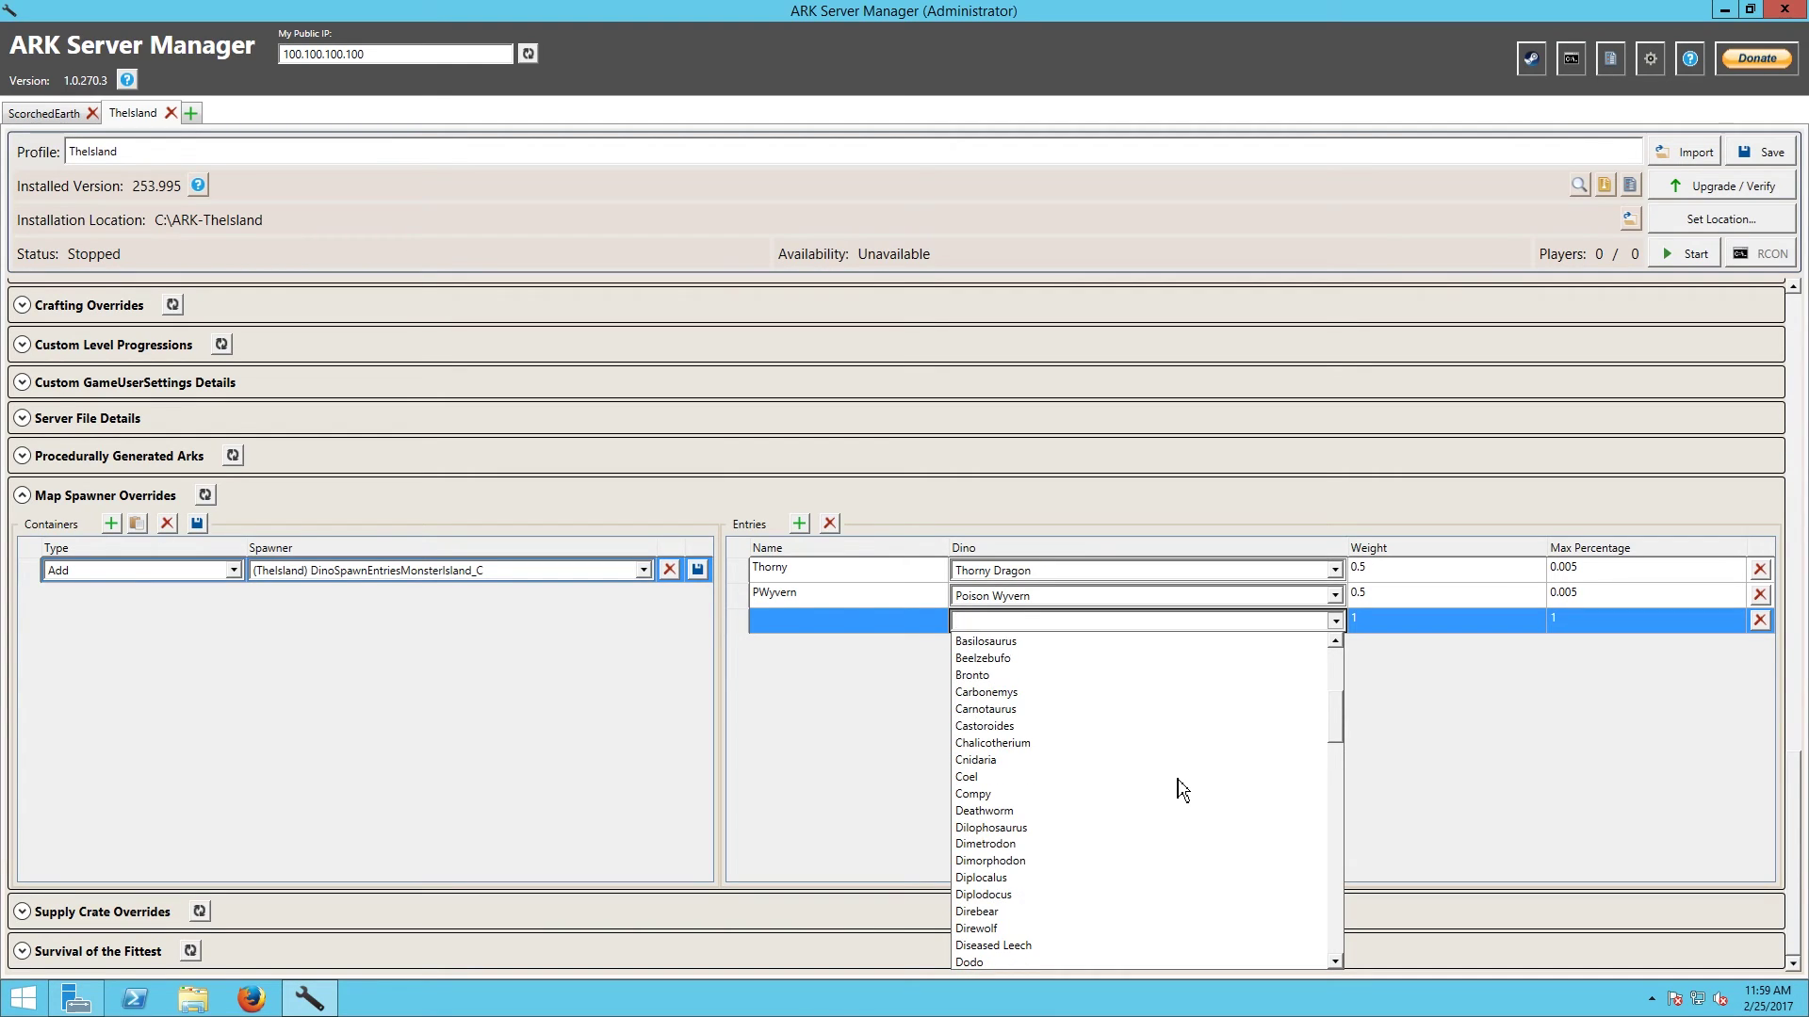
pyautogui.scroll(4, 1183, 789)
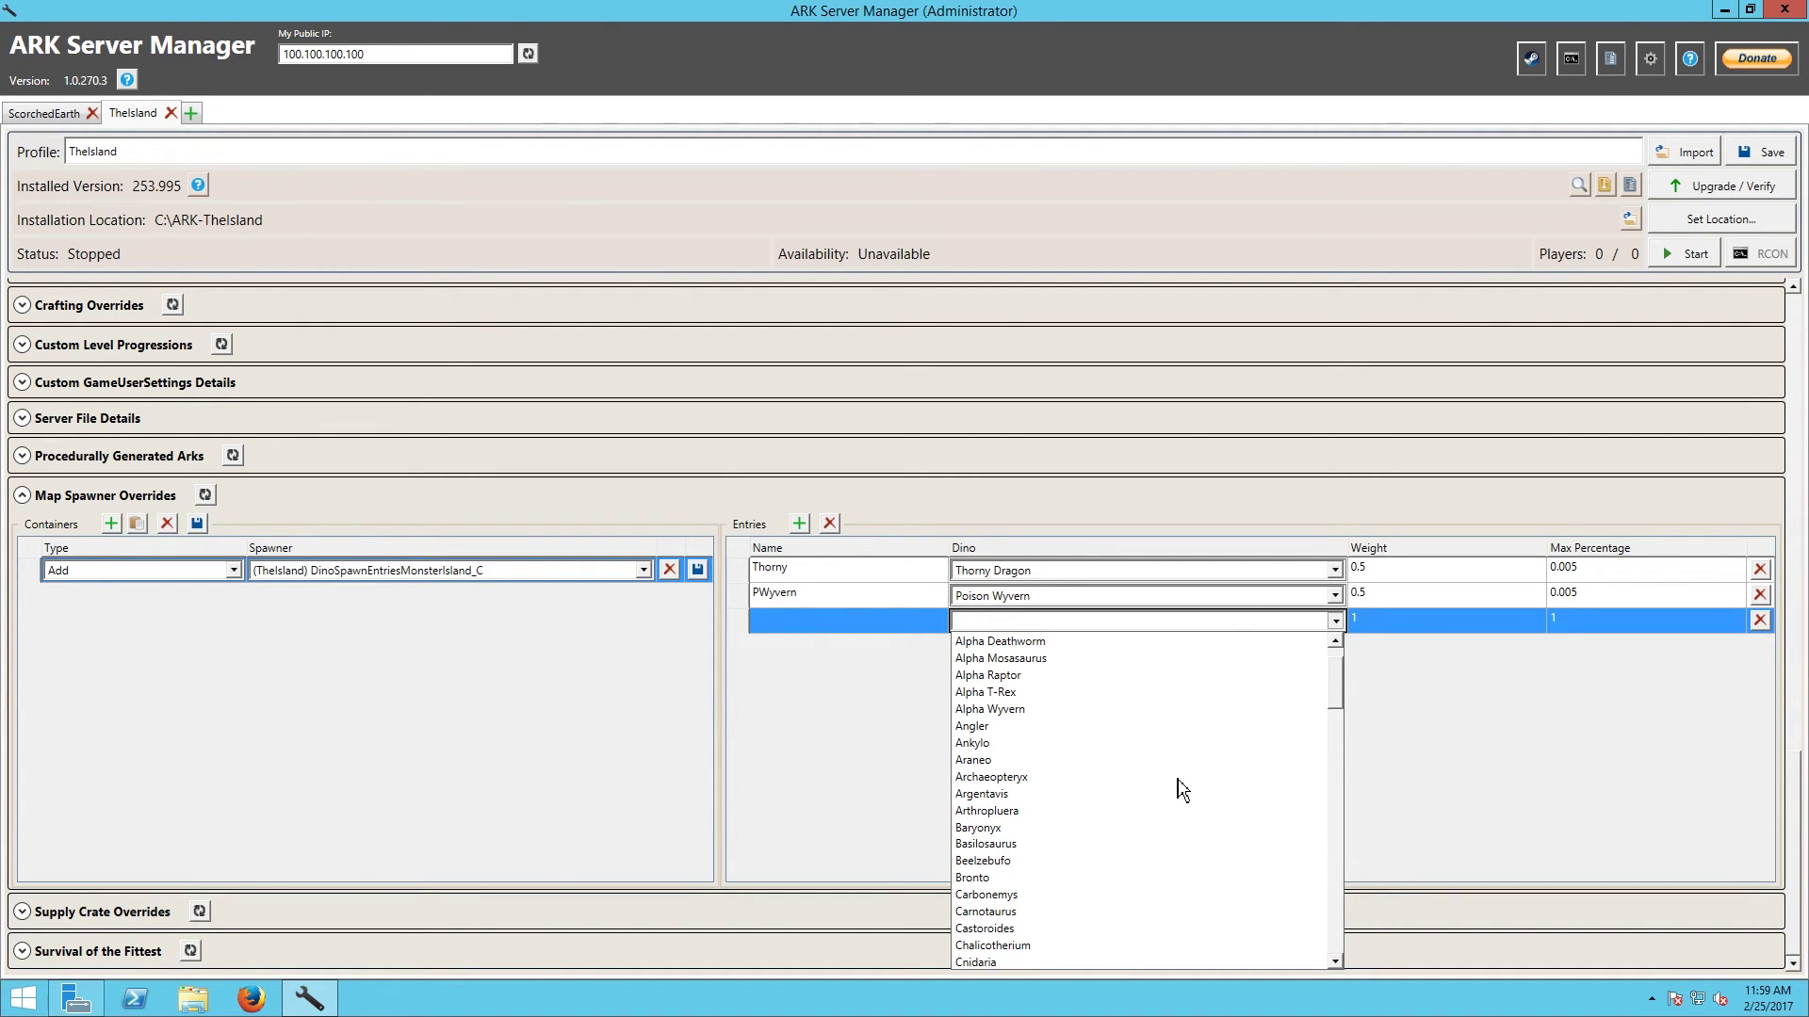
pyautogui.scroll(1, 1204, 791)
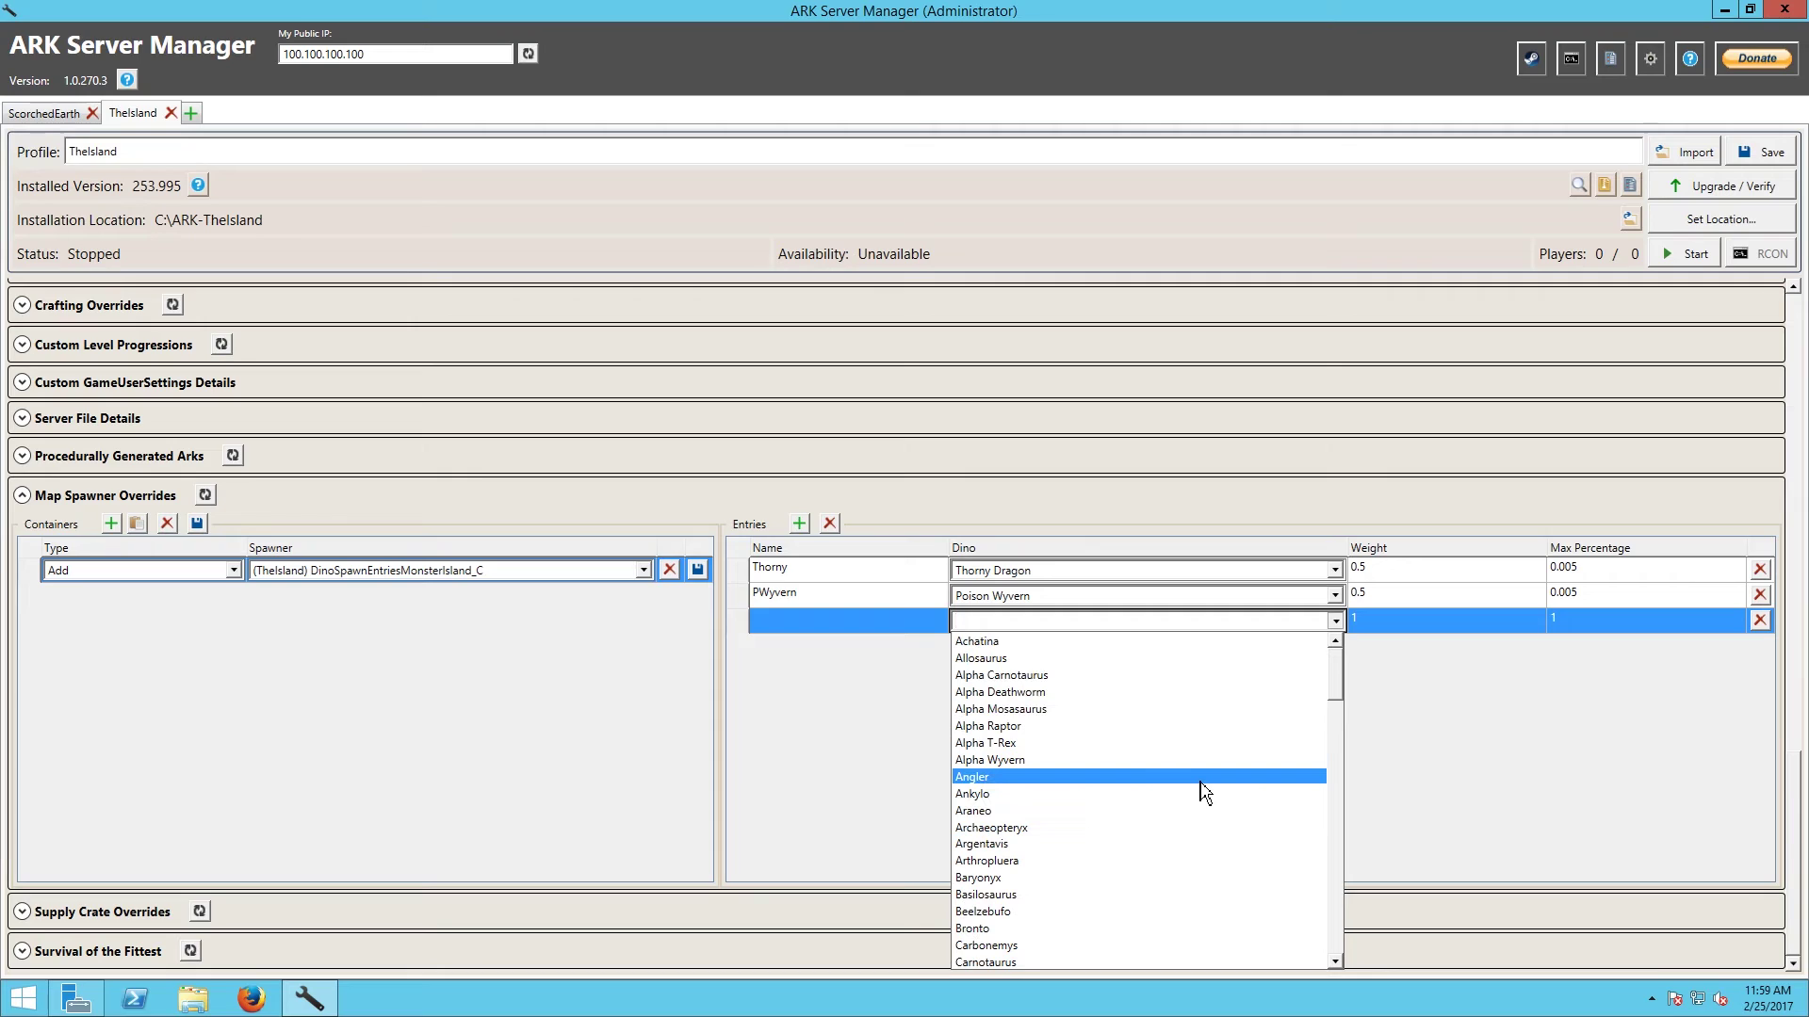
pyautogui.click(1016, 664)
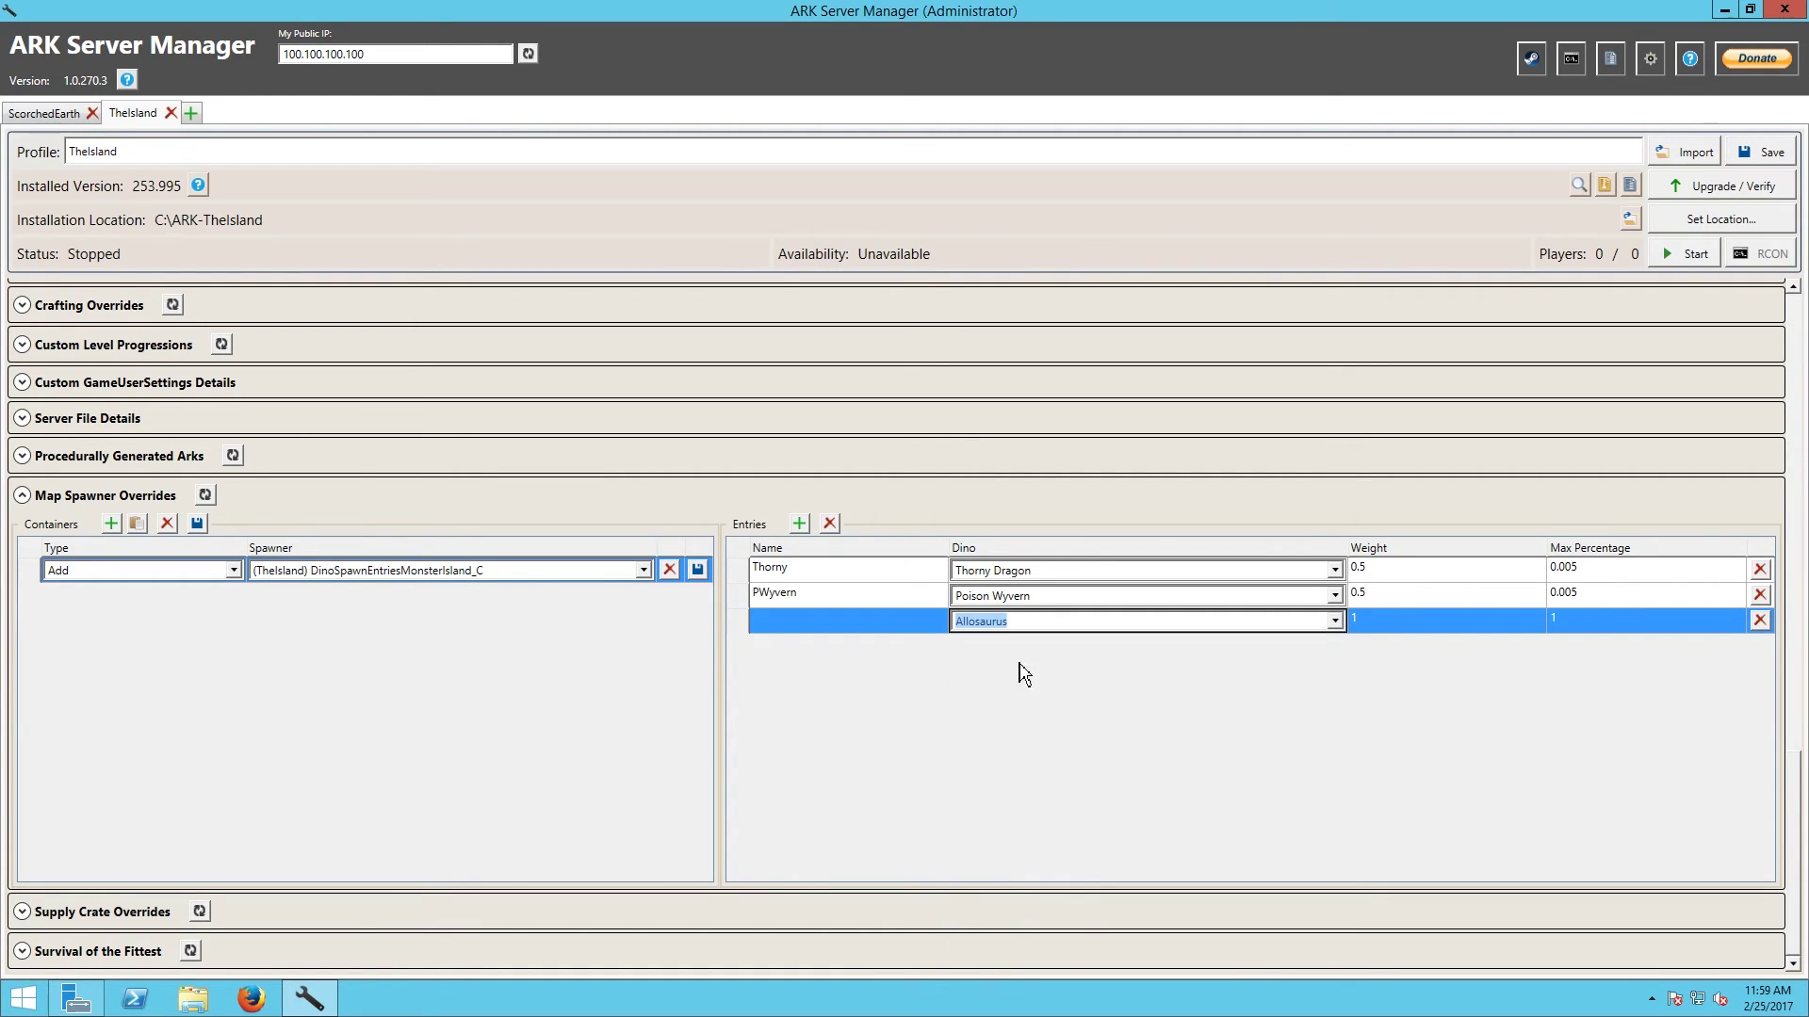
pyautogui.click(850, 631)
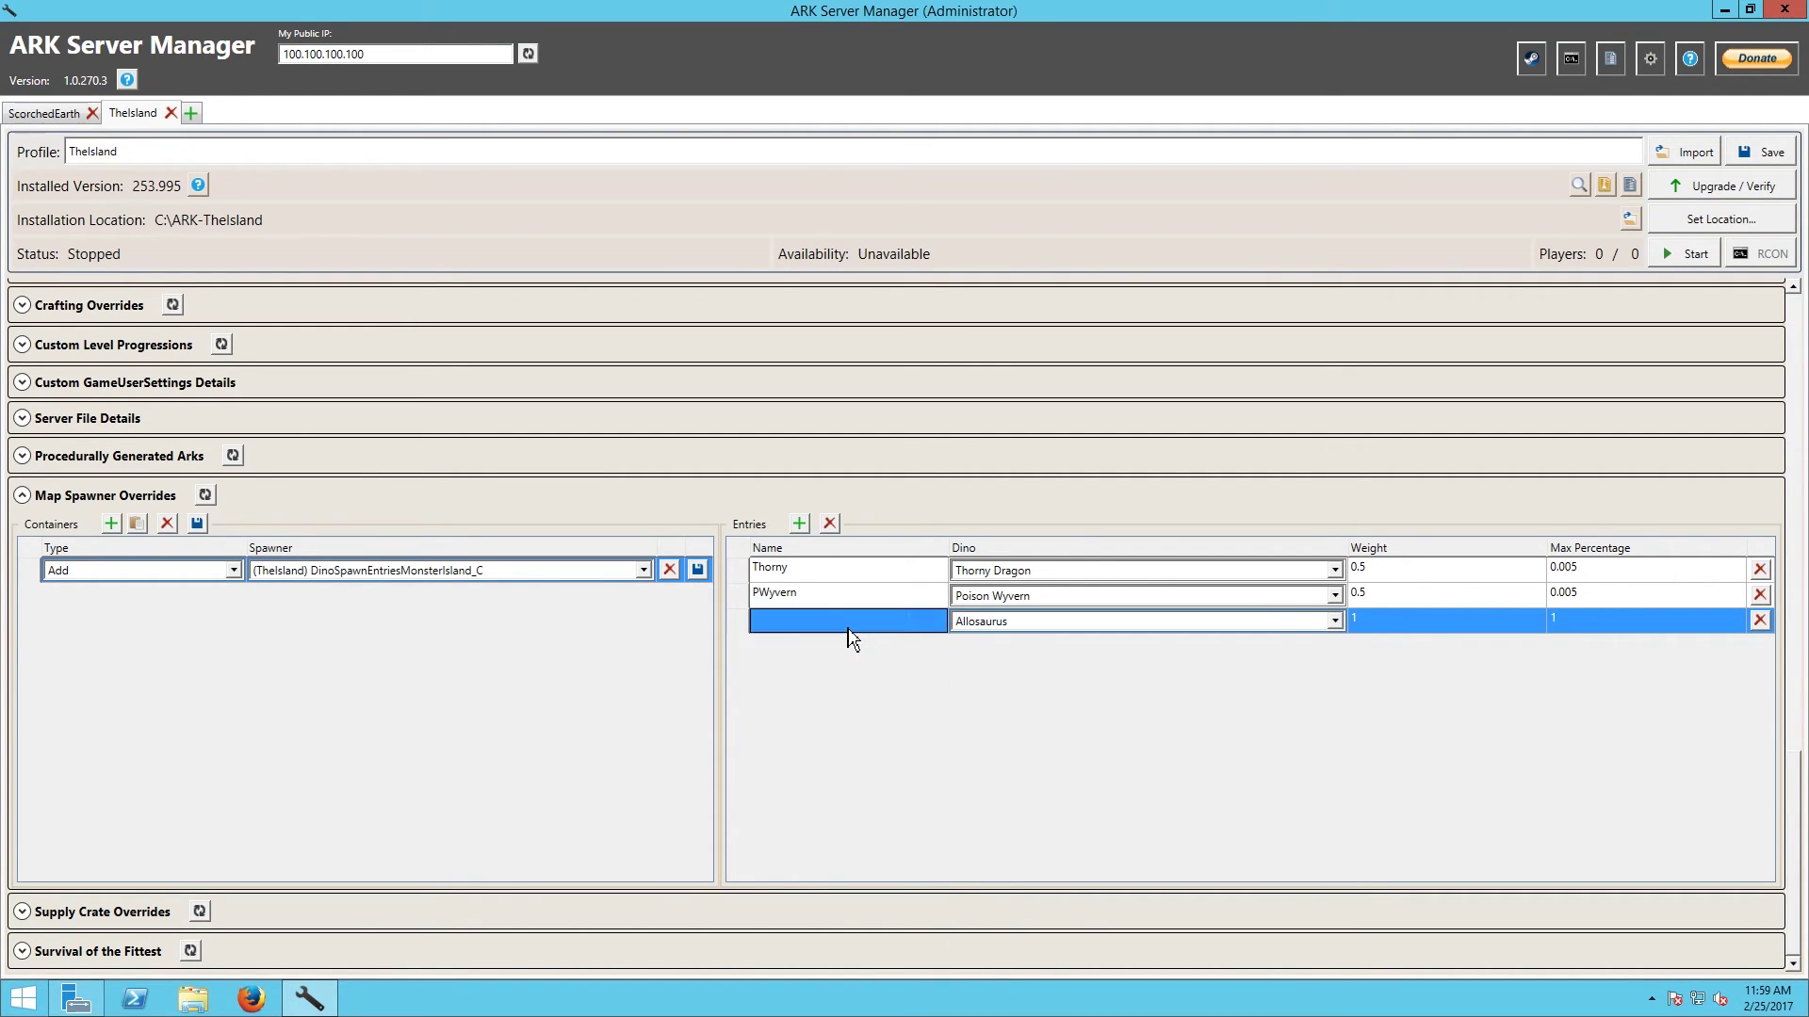
pyautogui.write('Allo')
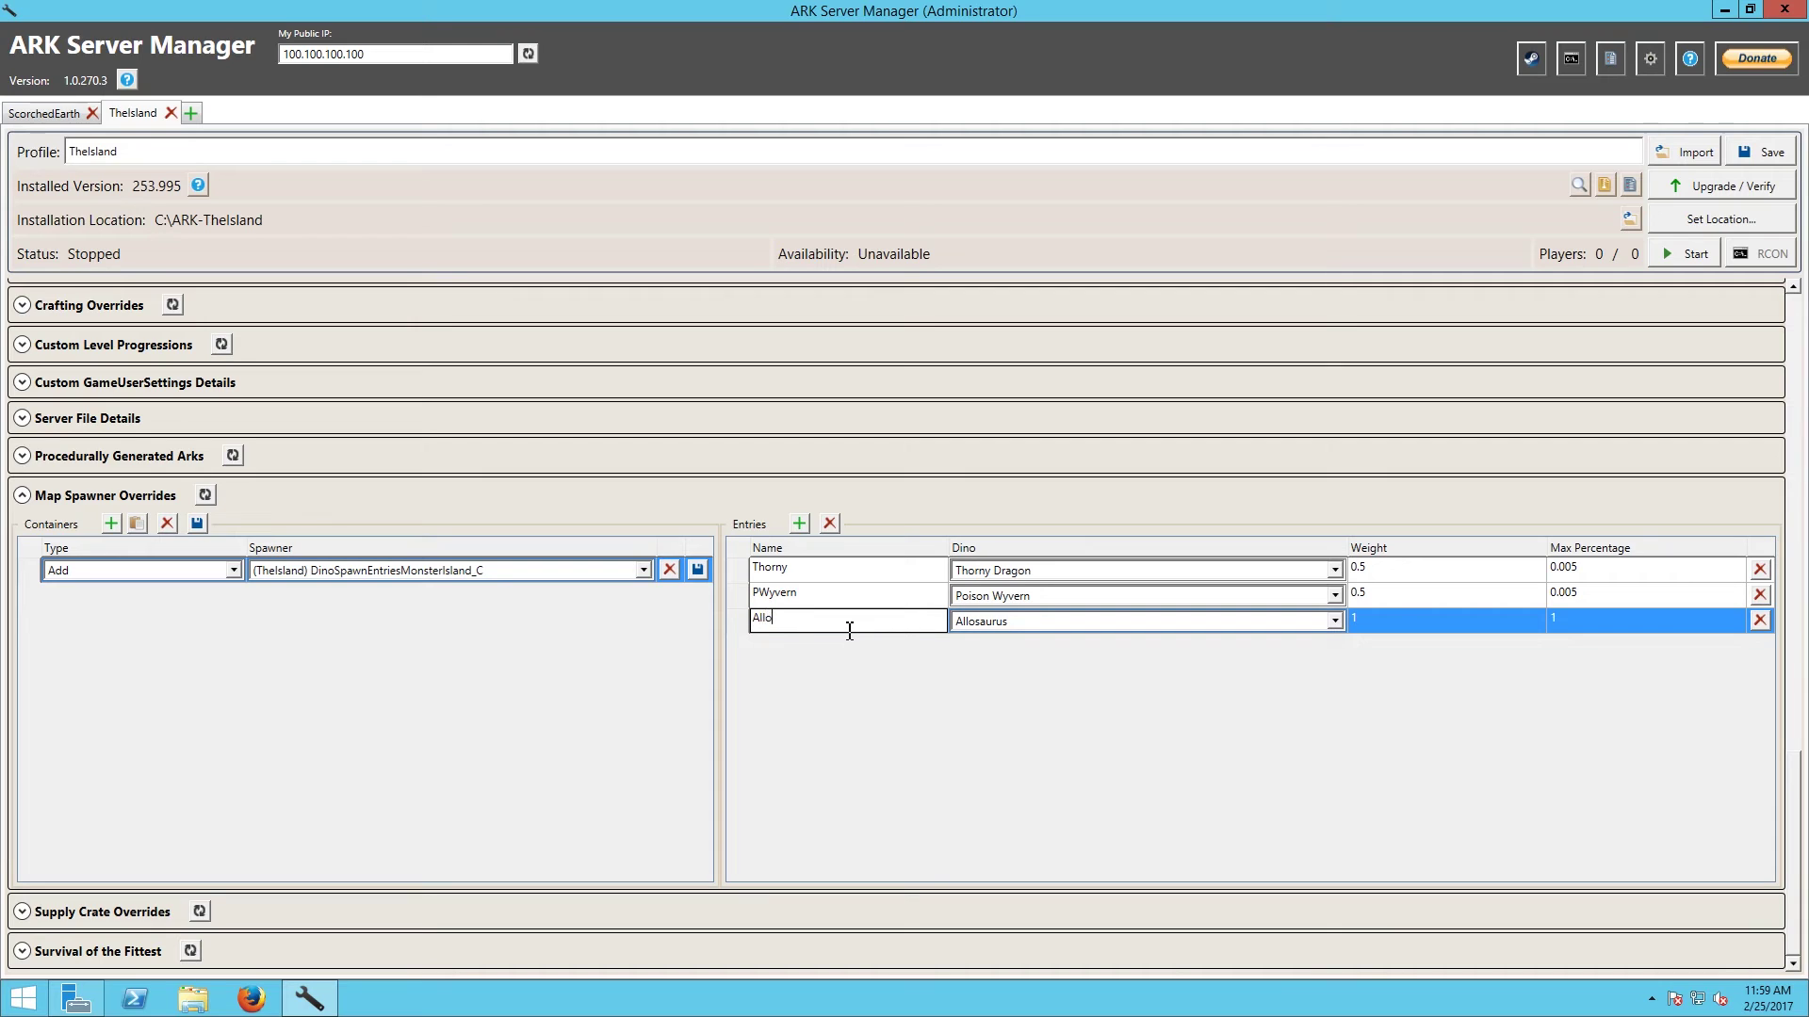
# Step: Set the Allo entry's weight to 0.05 and its max percentage to 0.005, and save TheIsland profile
pyautogui.click(1425, 629)
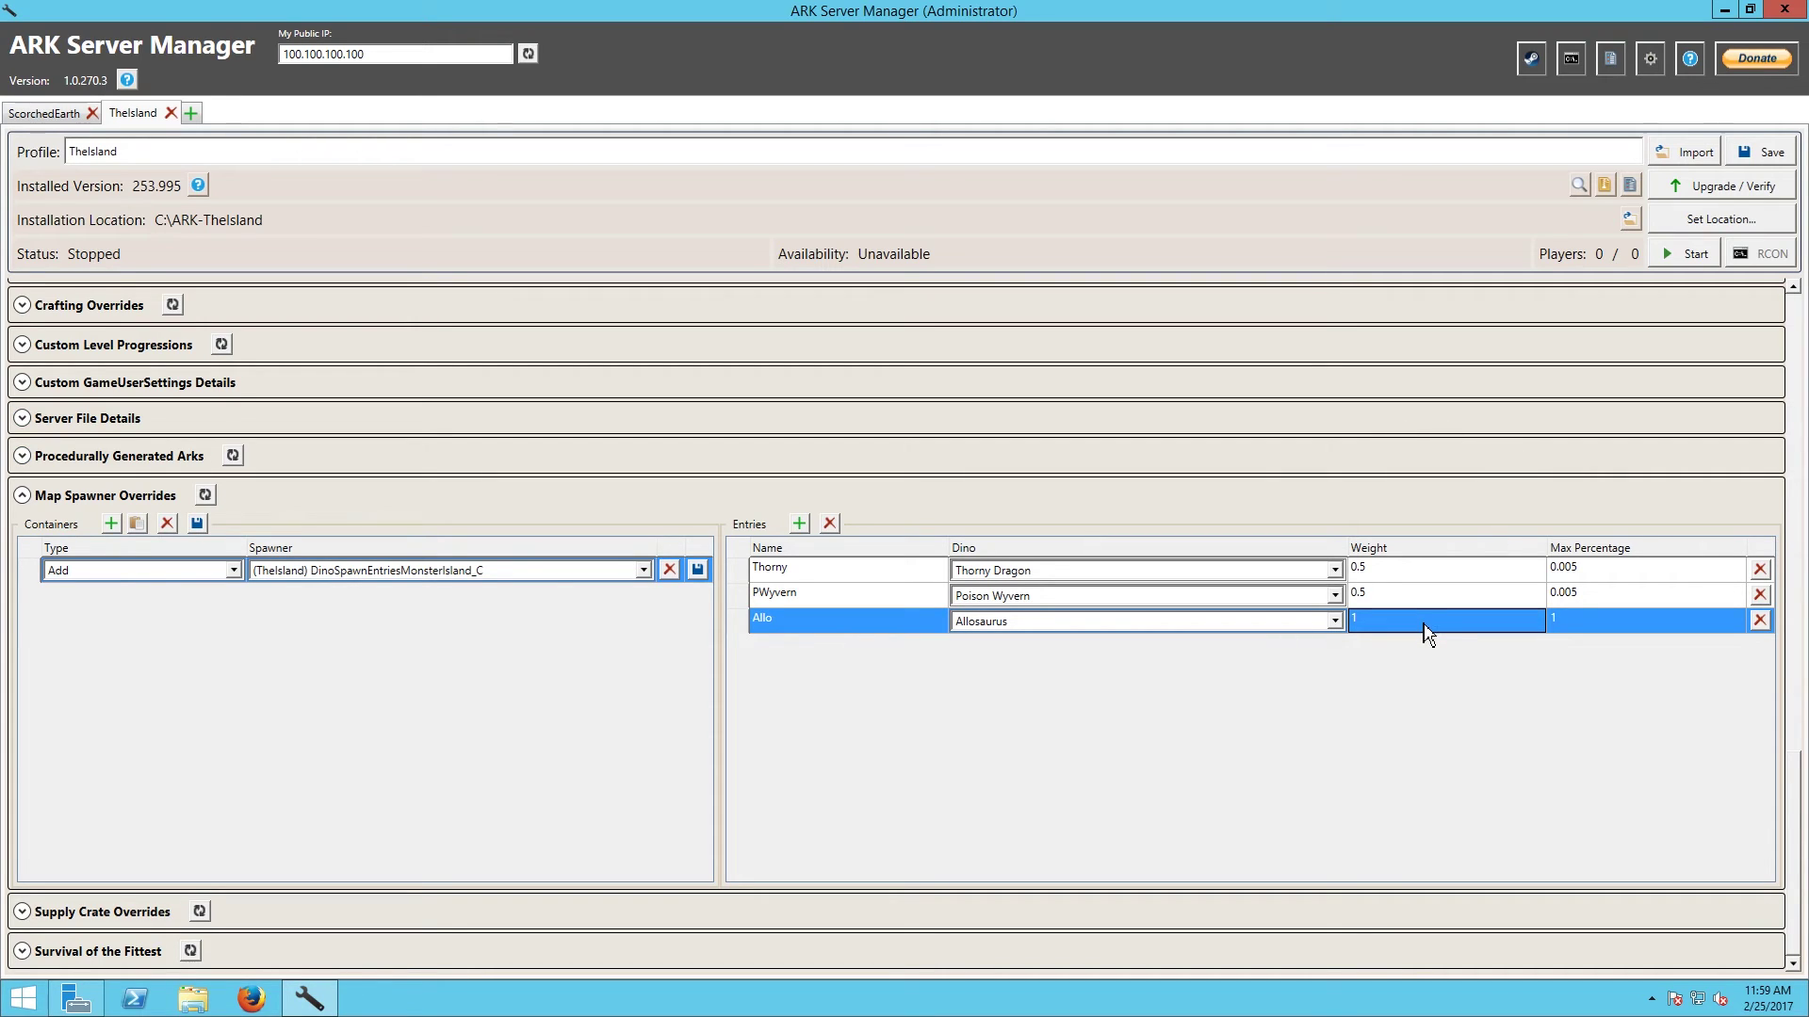
pyautogui.click(1425, 626)
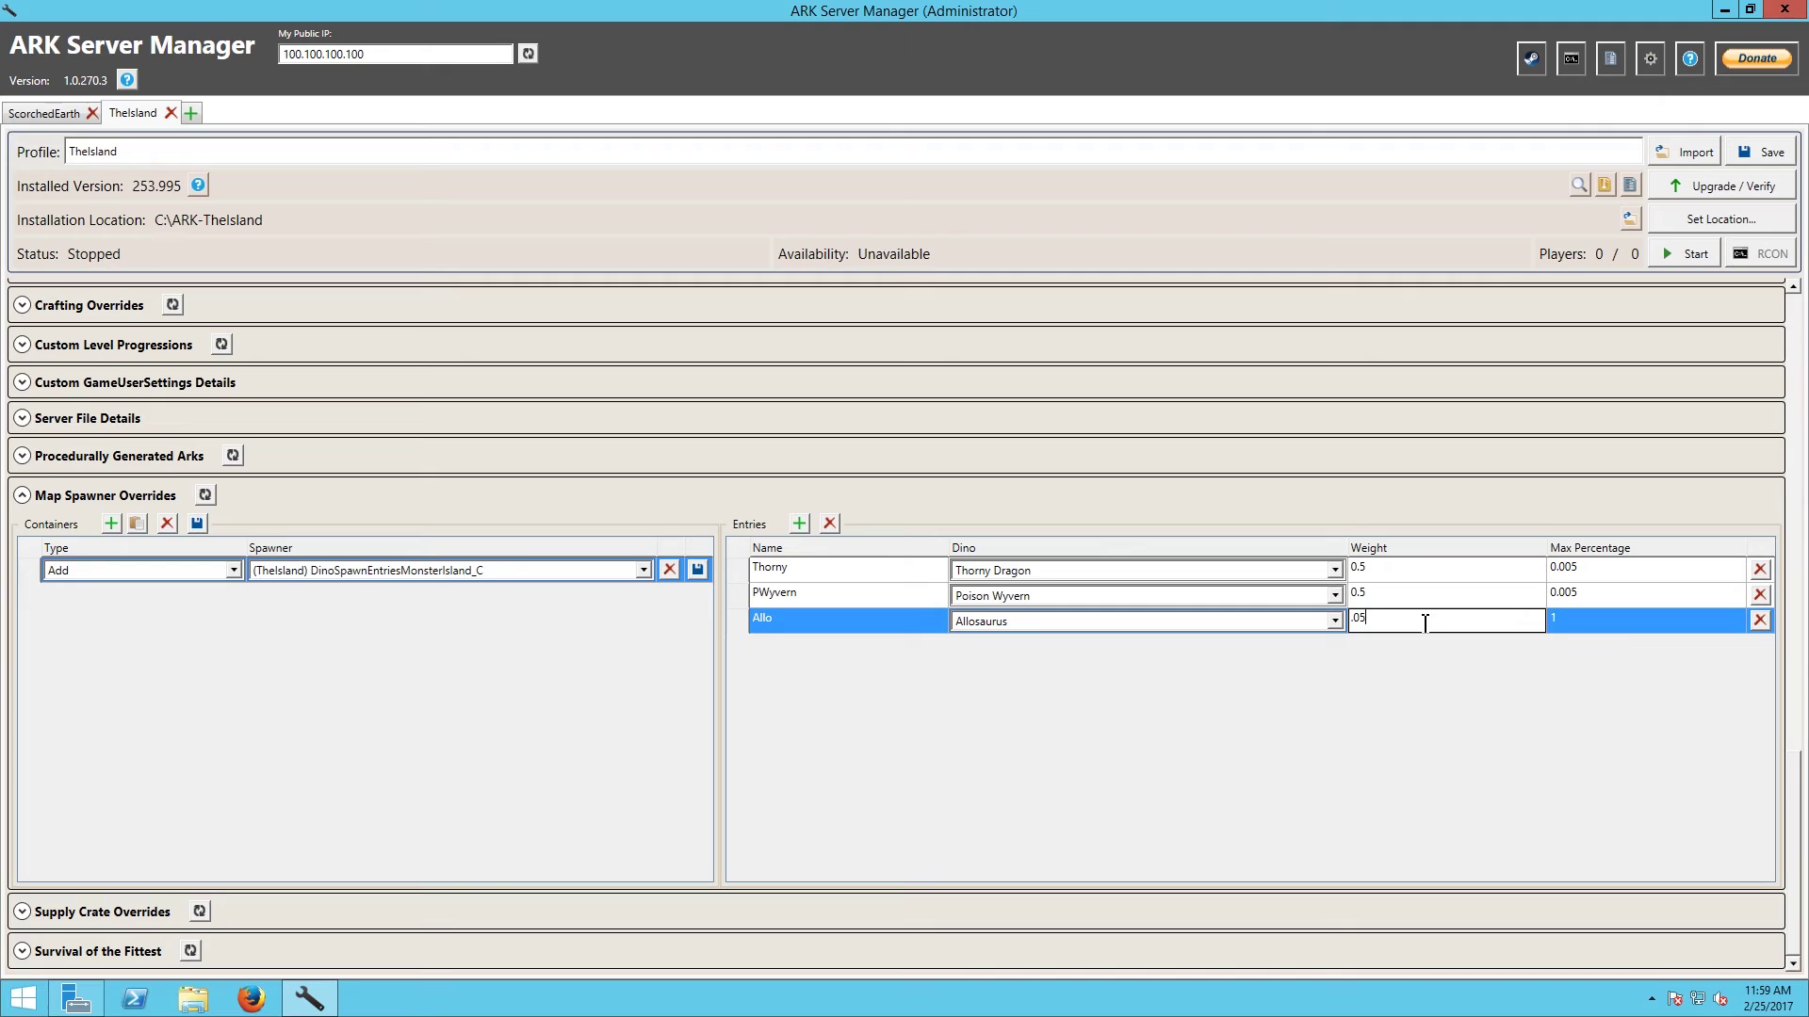
pyautogui.press('Tab')
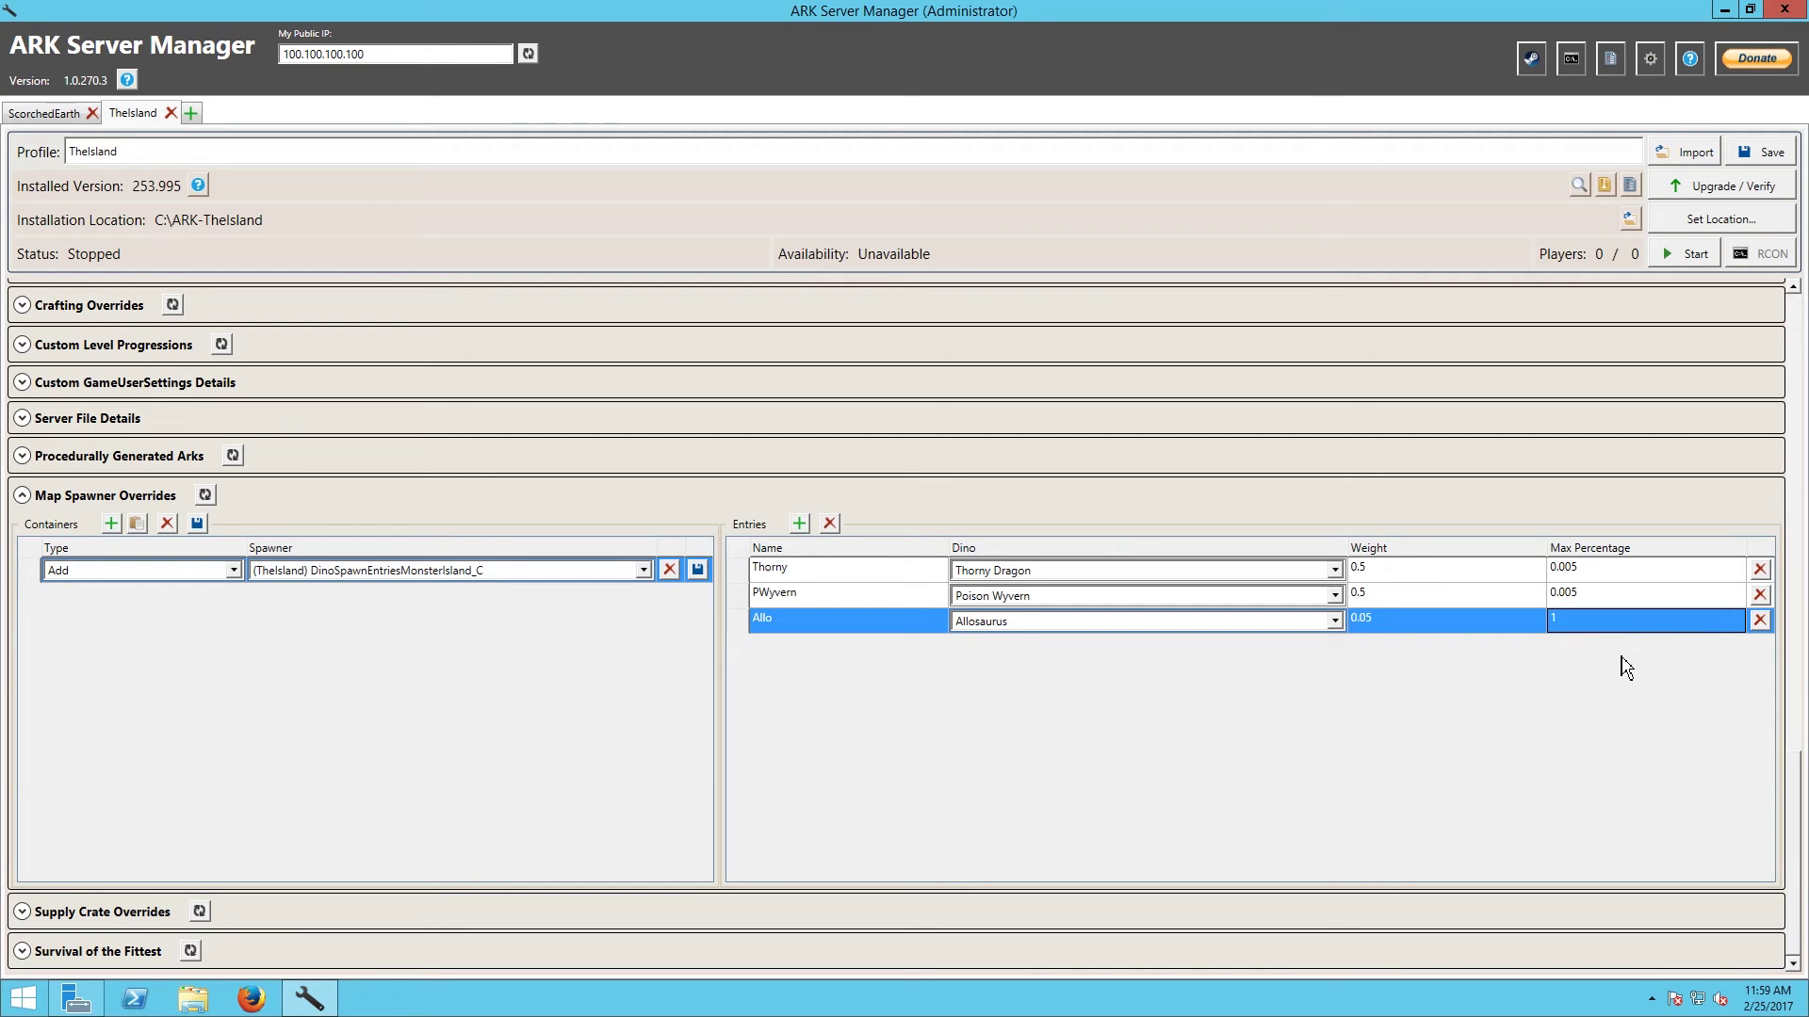
pyautogui.write('.005')
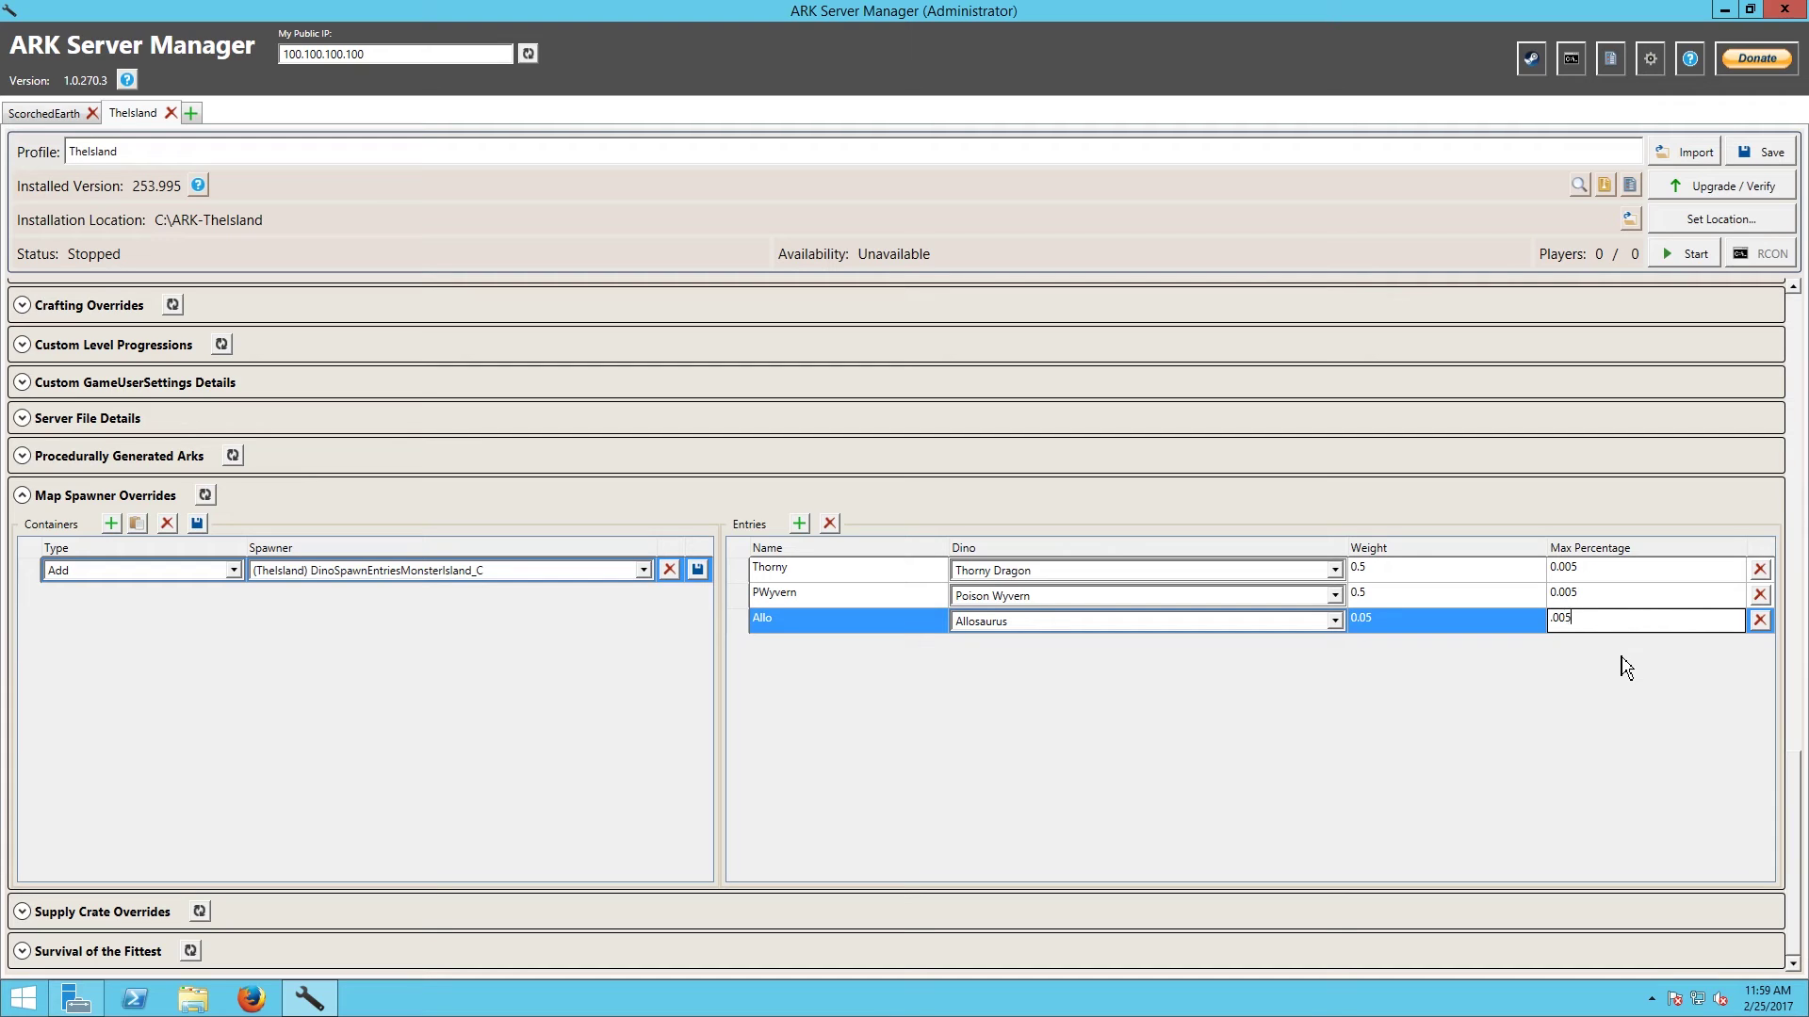
pyautogui.click(1595, 821)
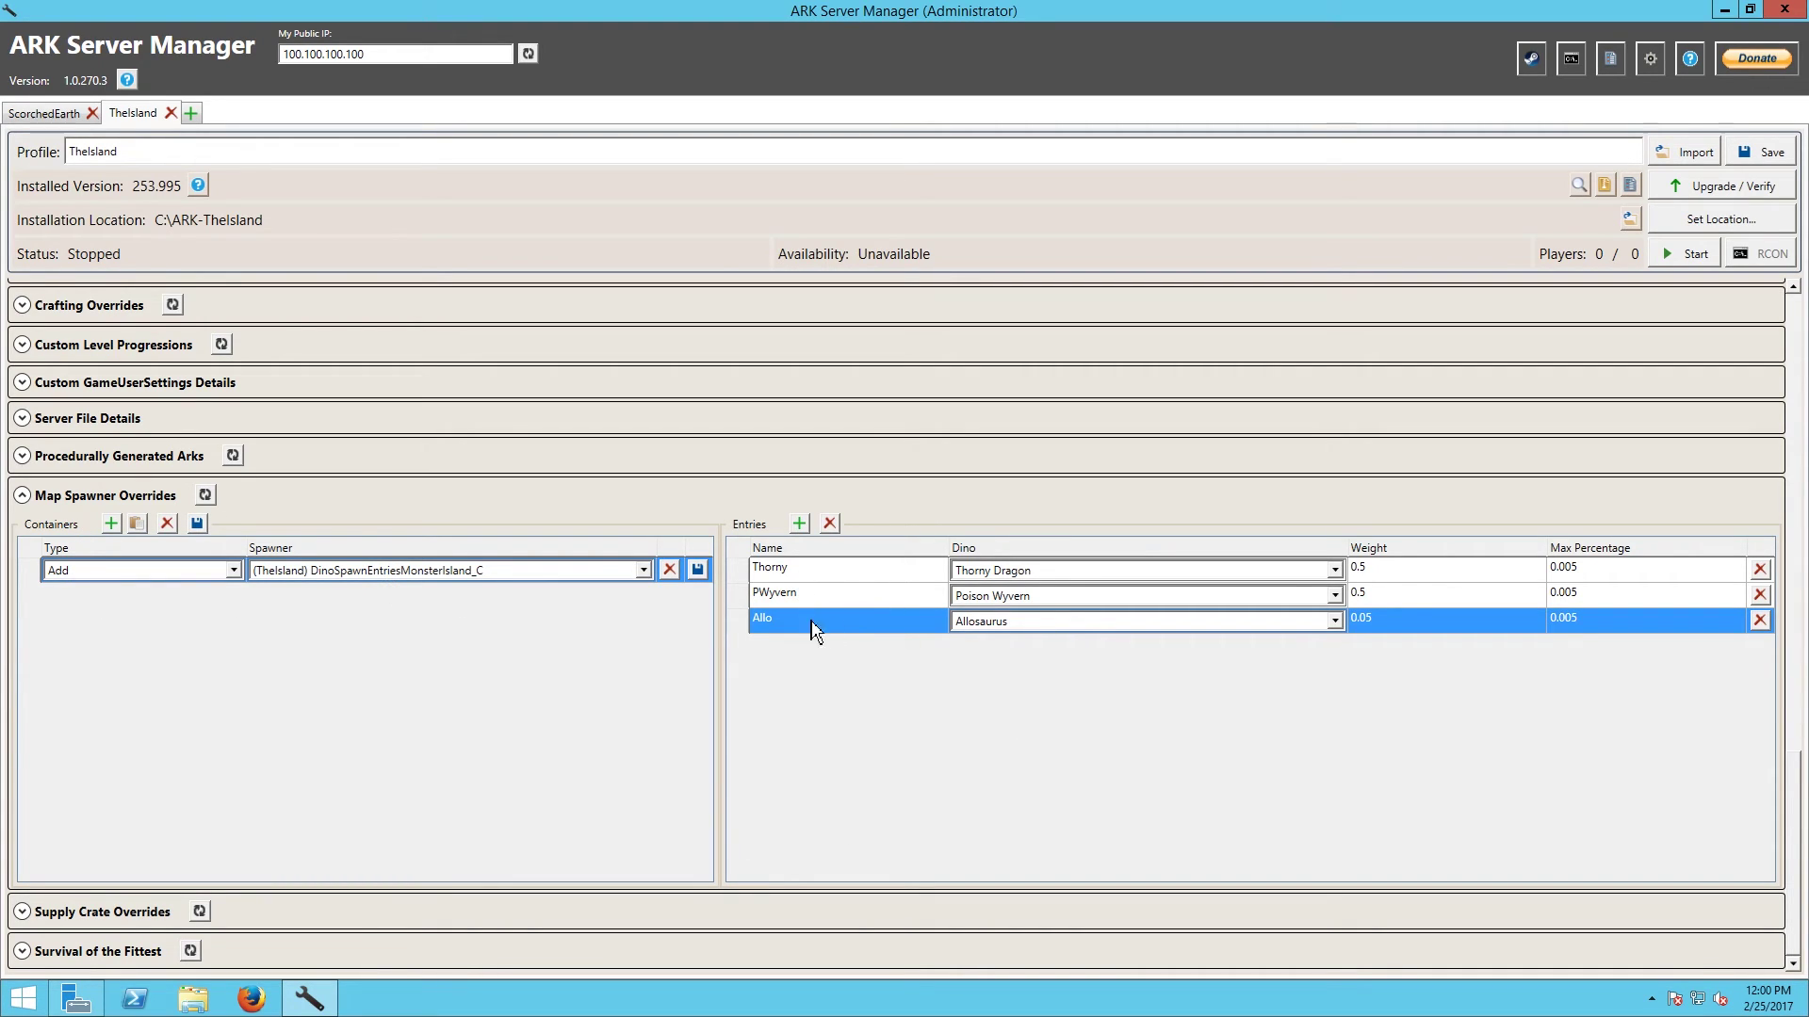
pyautogui.click(1754, 153)
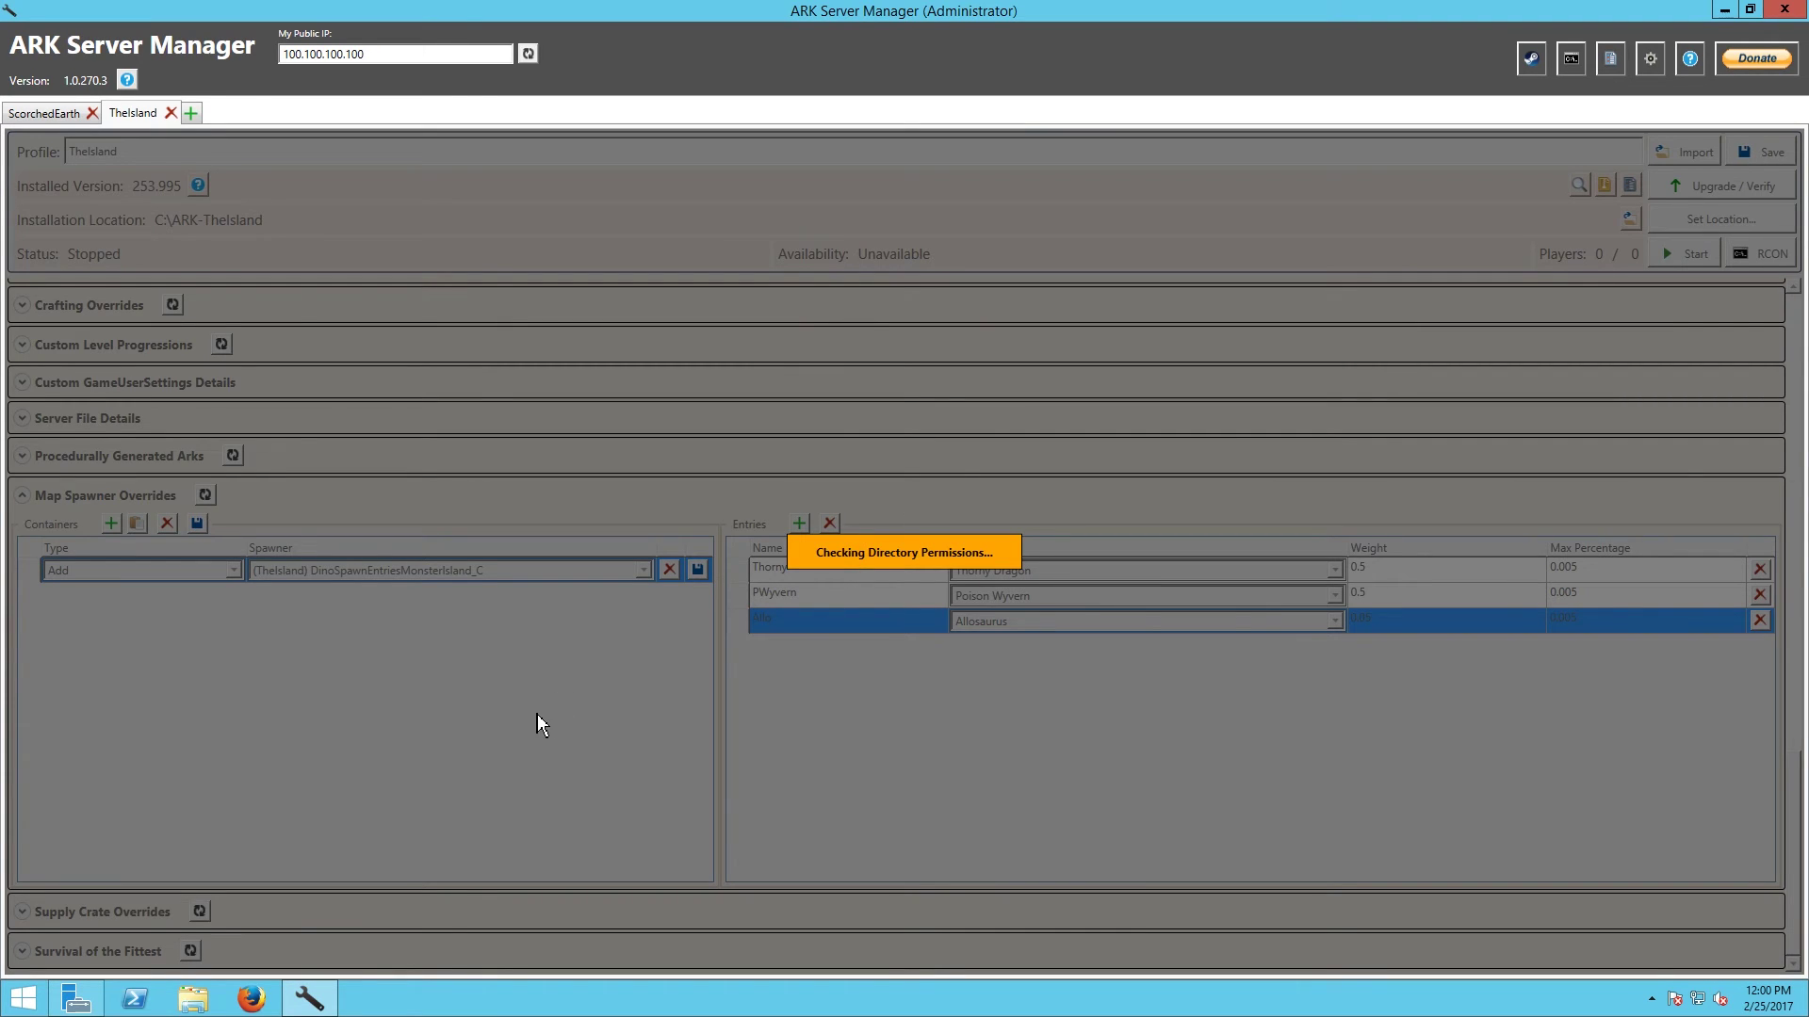
# Step: Switch to File Explorer and open Game.ini from C:\ARK-TheIsland\ShooterGame\Saved\Config\WindowsServer in a maximized Notepad window
pyautogui.click(193, 999)
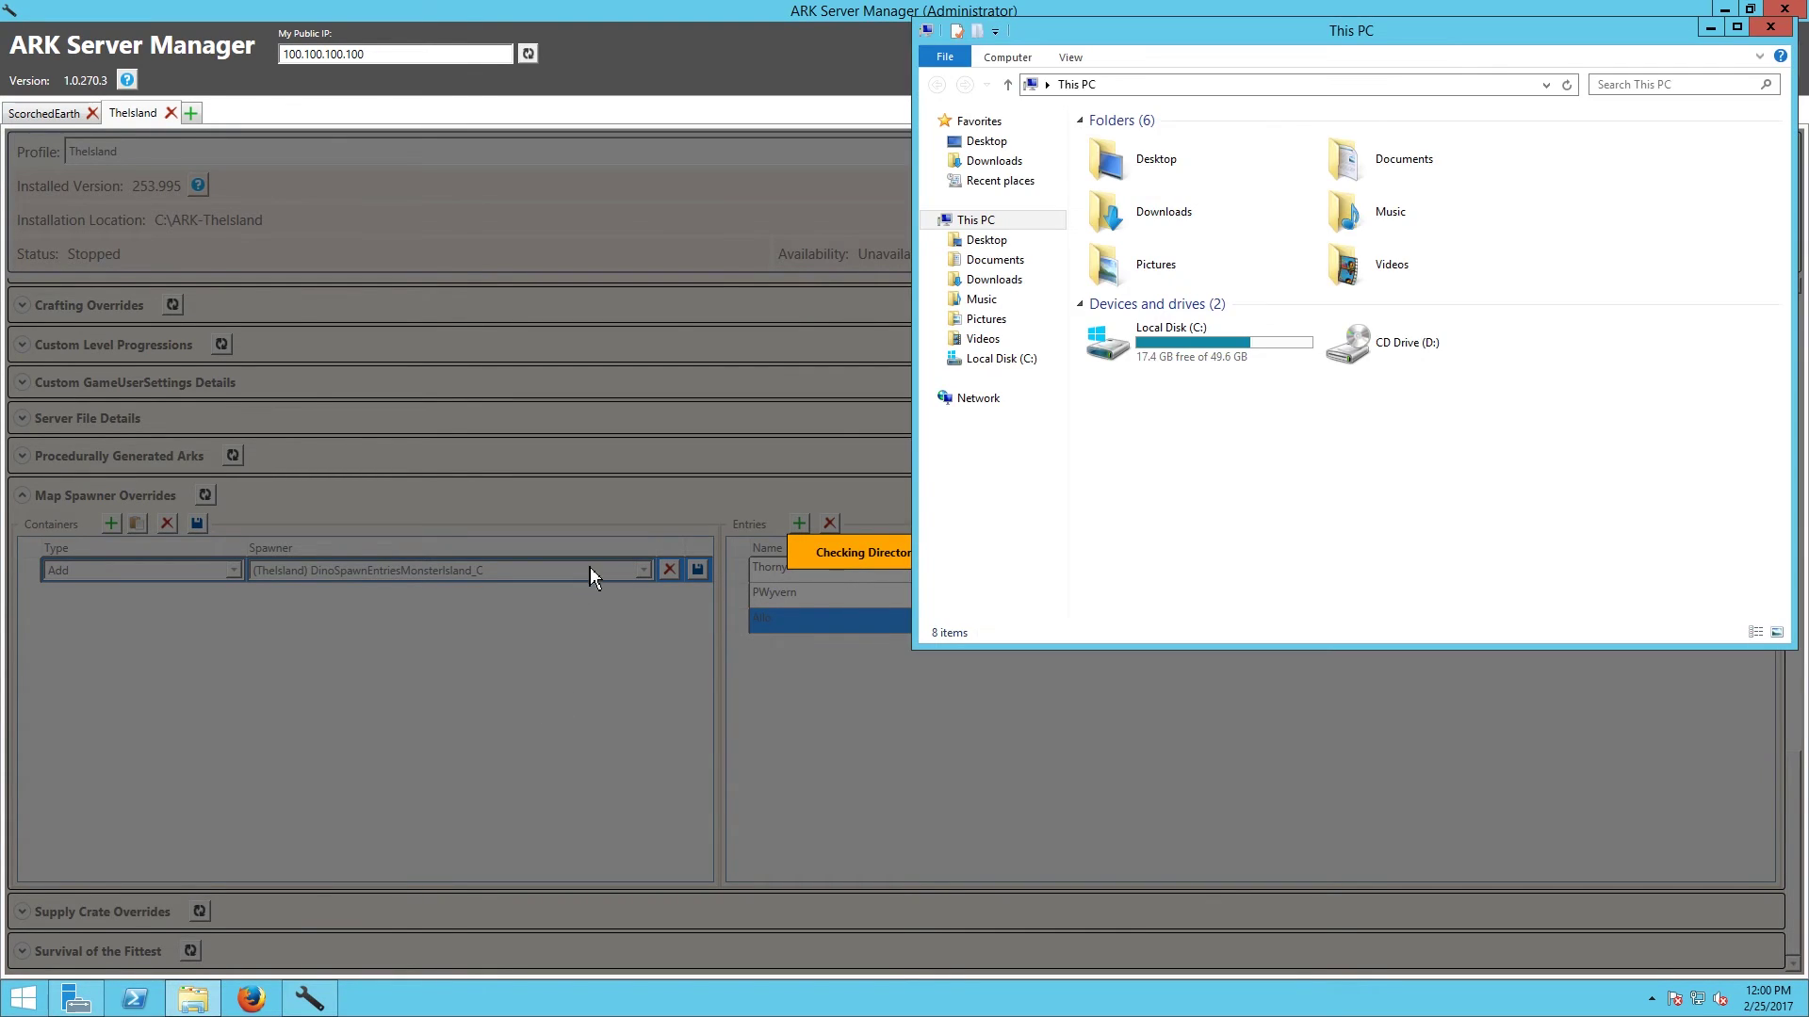
pyautogui.doubleClick(1193, 329)
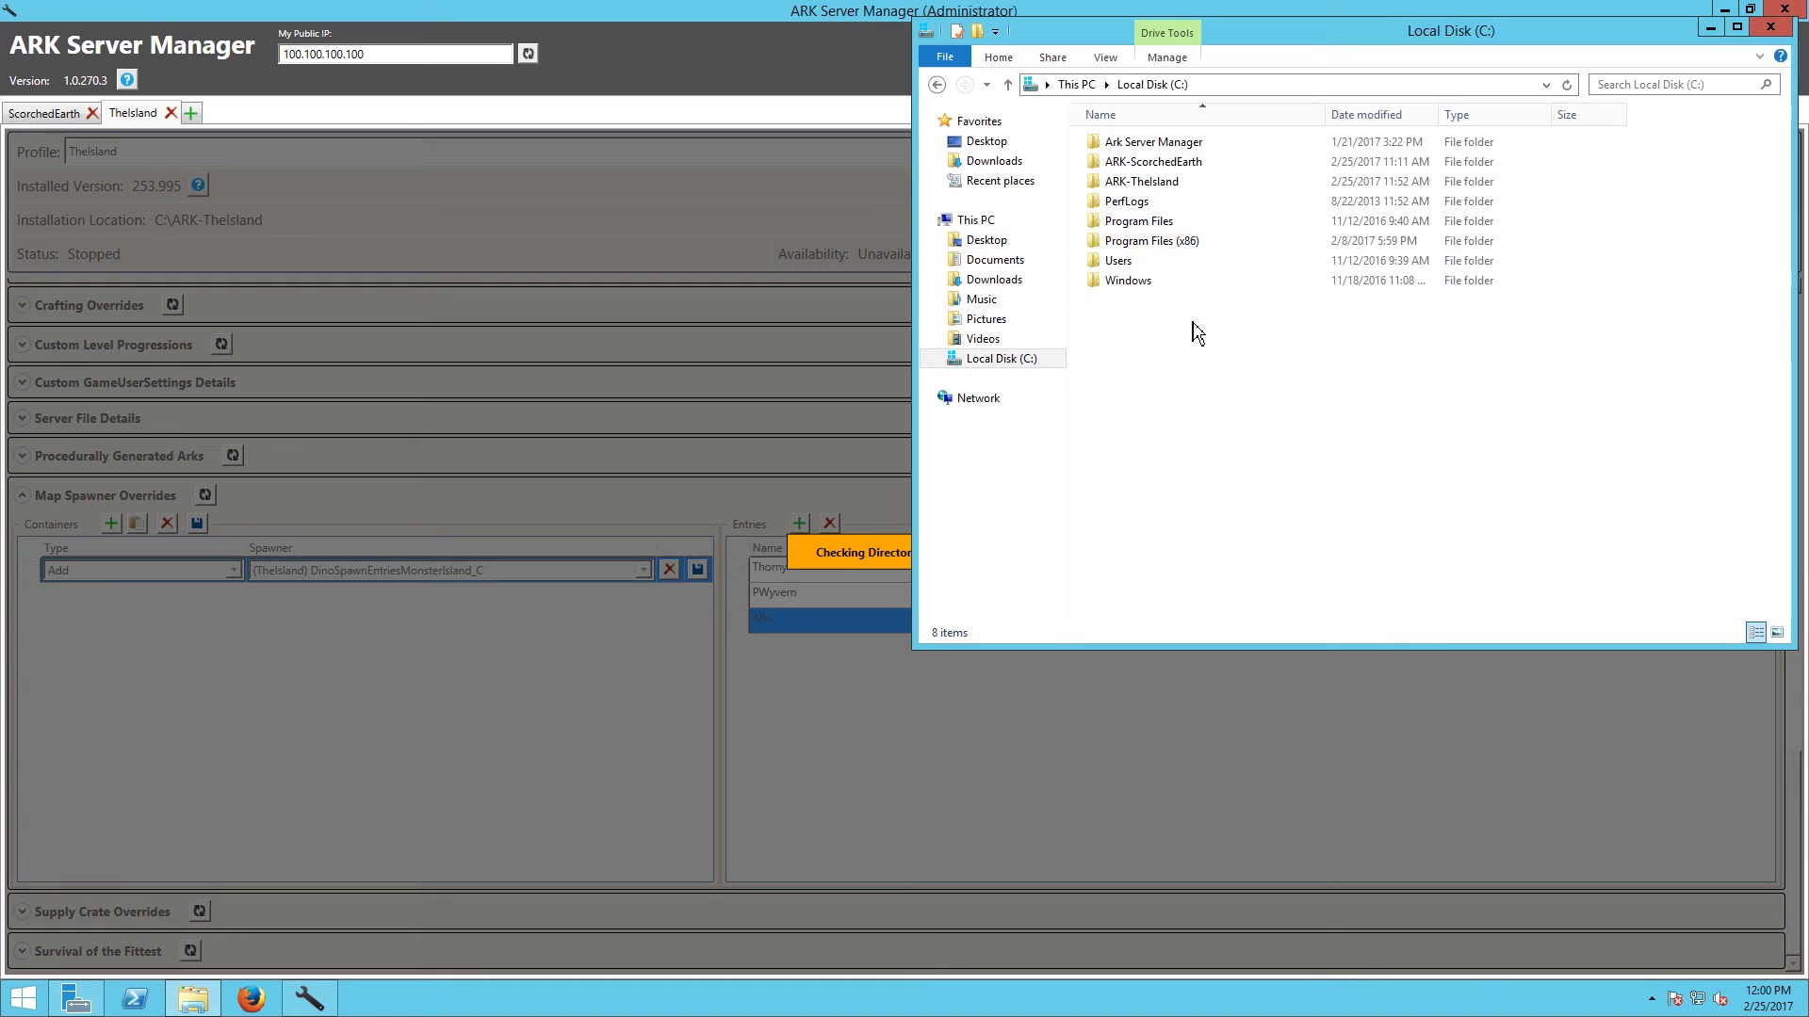
pyautogui.click(1185, 193)
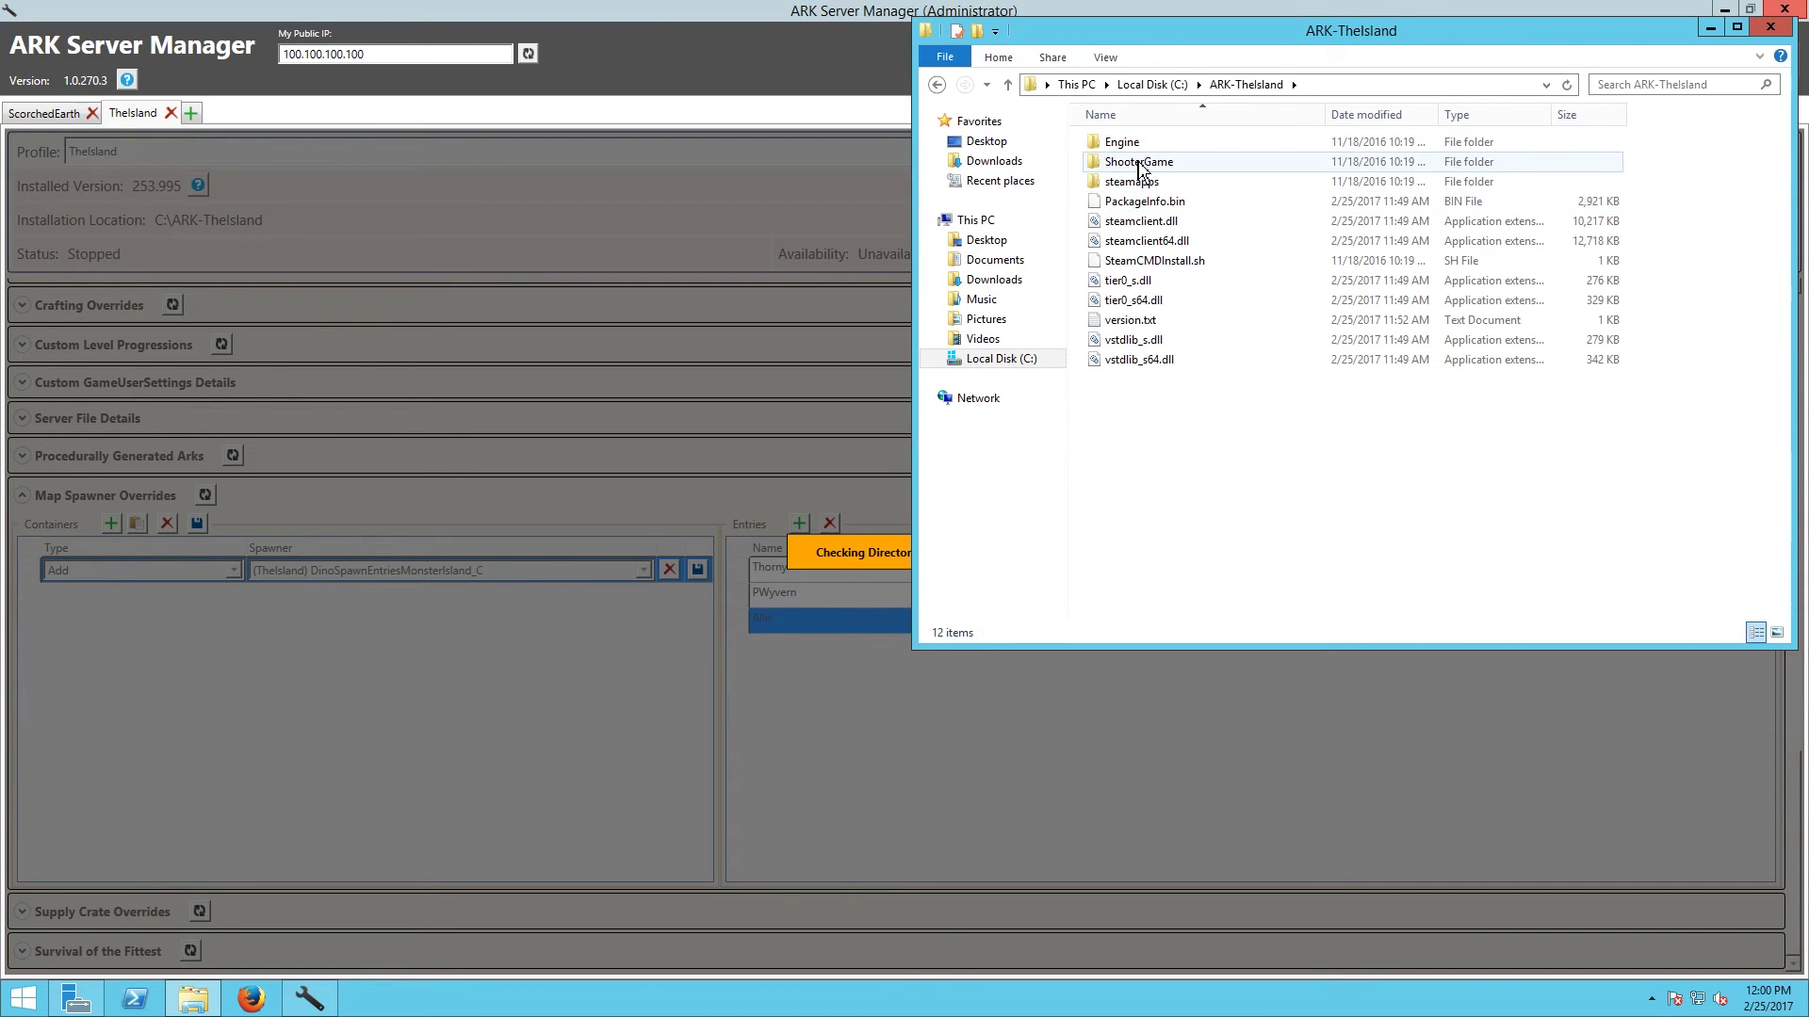
pyautogui.doubleClick(1140, 162)
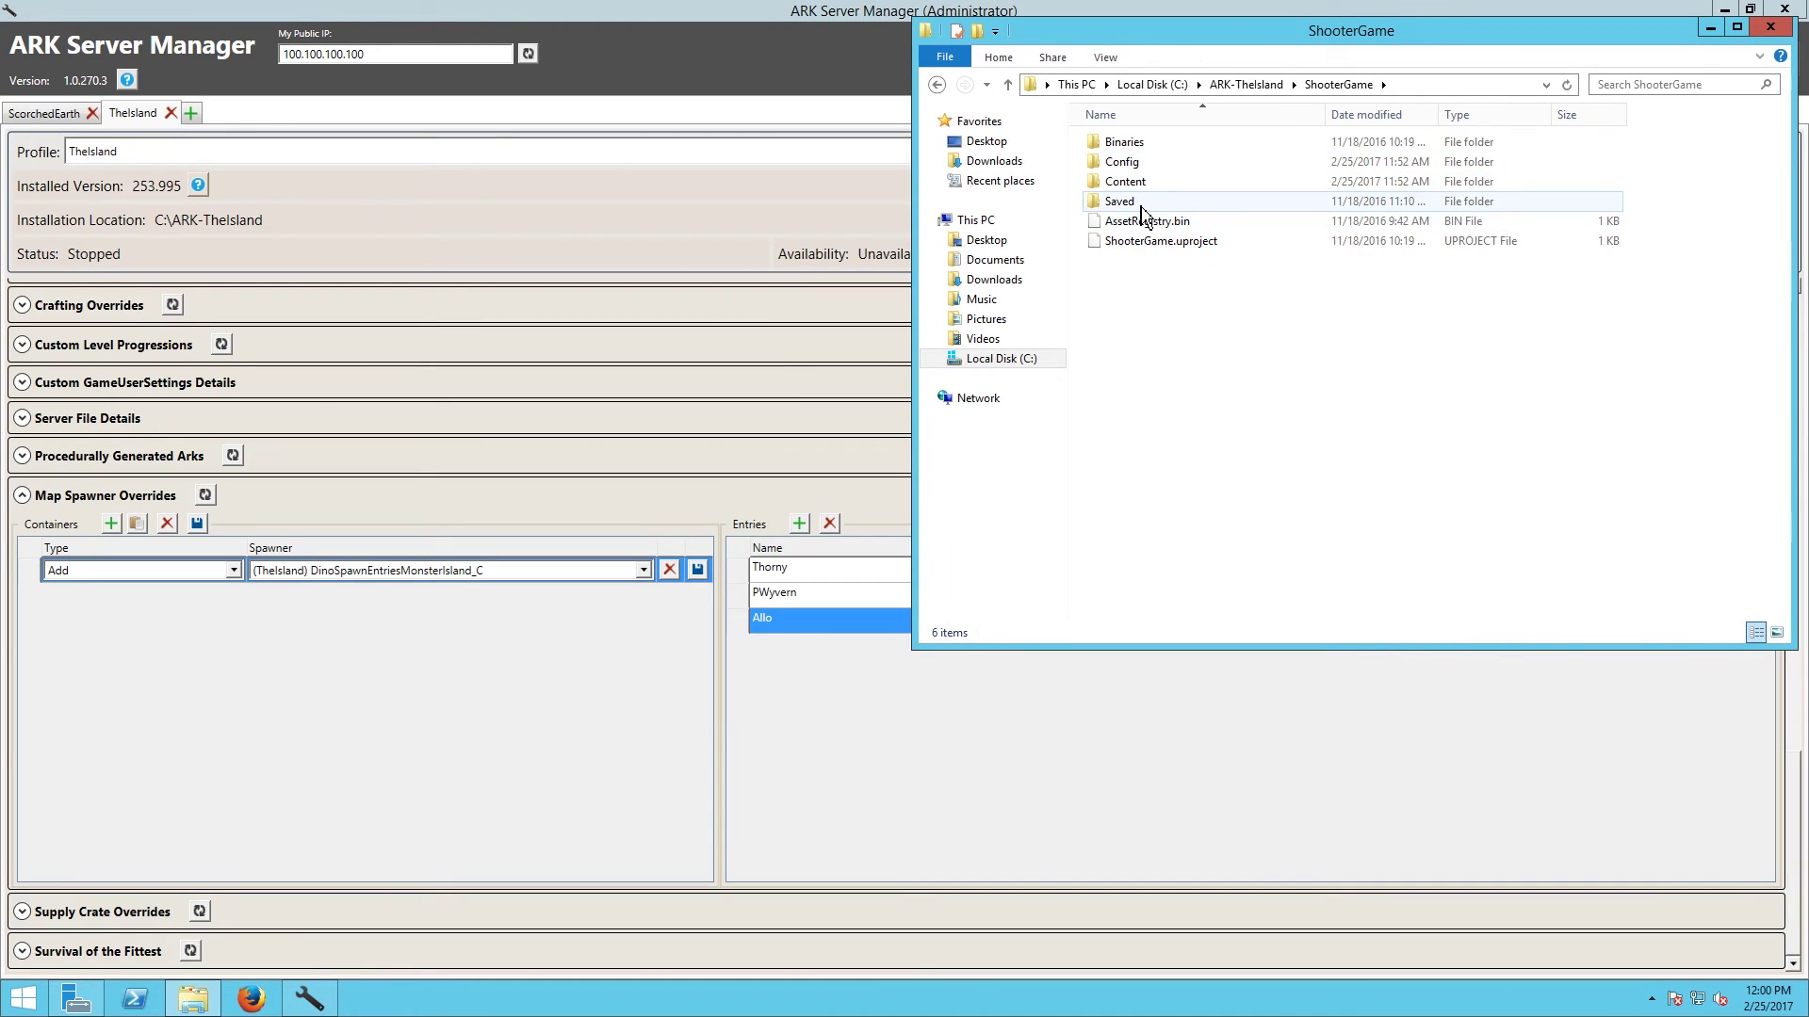
pyautogui.doubleClick(1135, 202)
pyautogui.doubleClick(1117, 144)
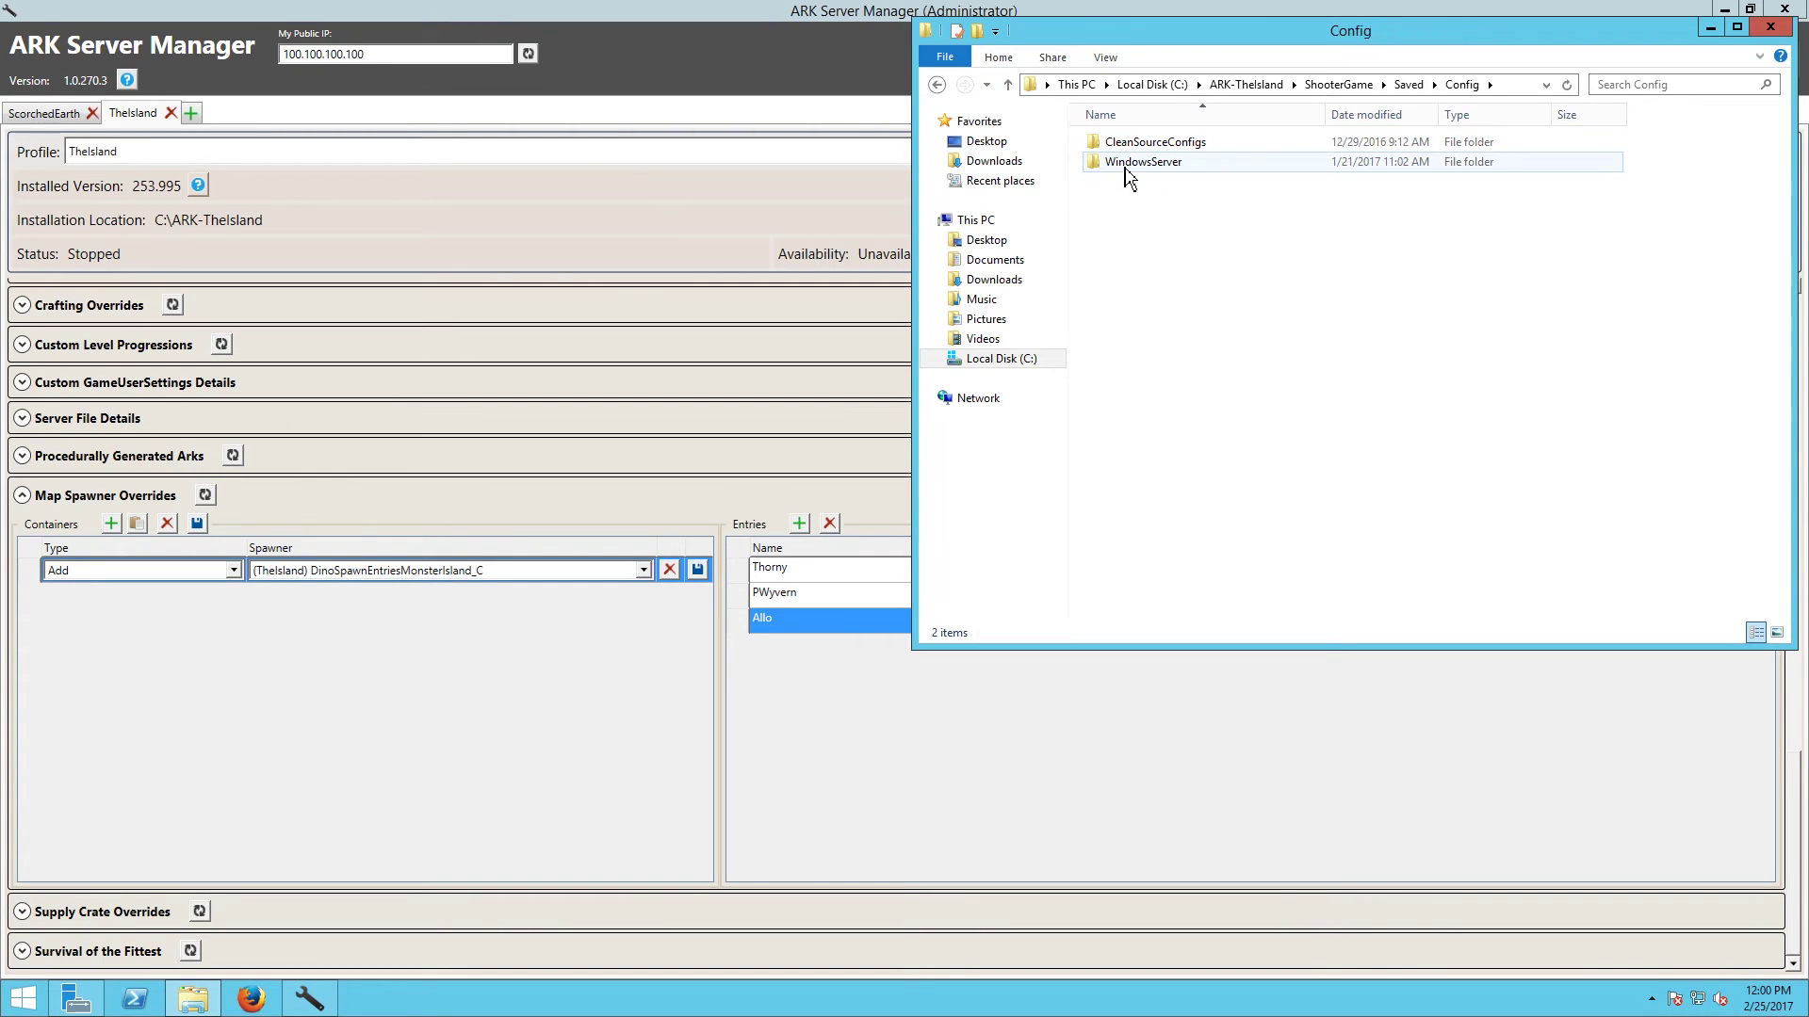
pyautogui.doubleClick(1126, 164)
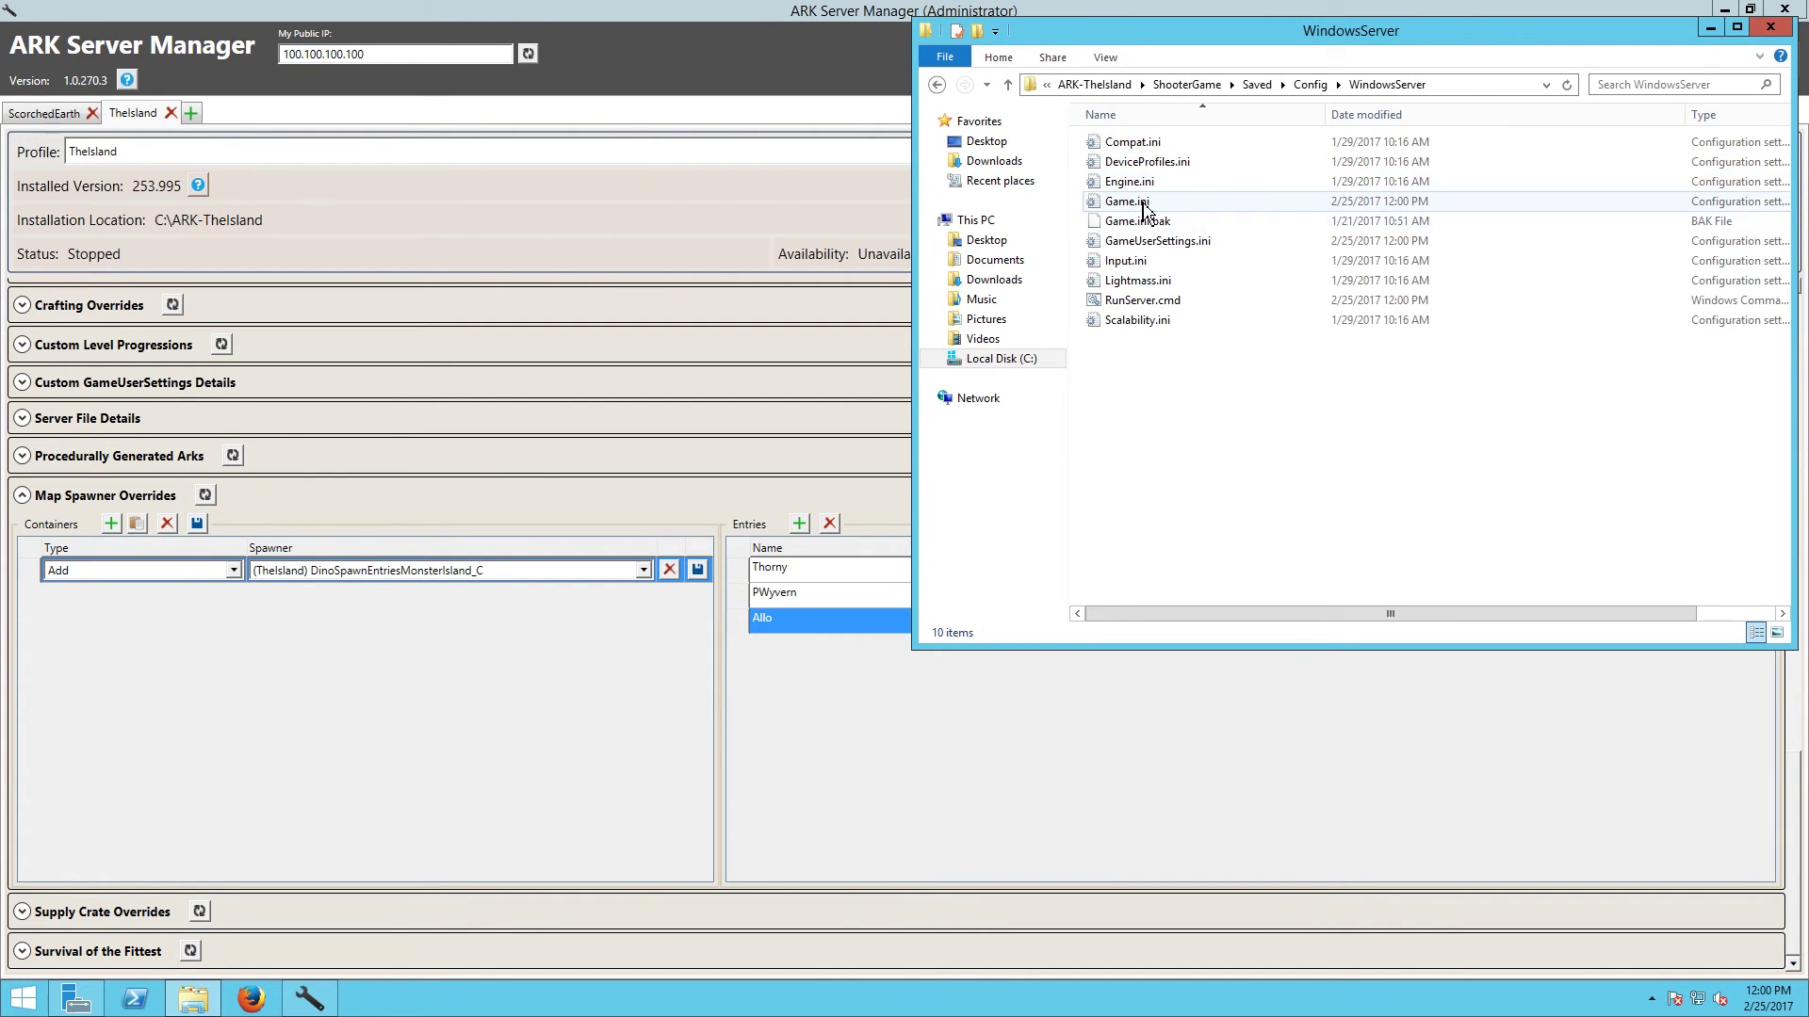
pyautogui.rightClick(1135, 202)
pyautogui.click(1185, 254)
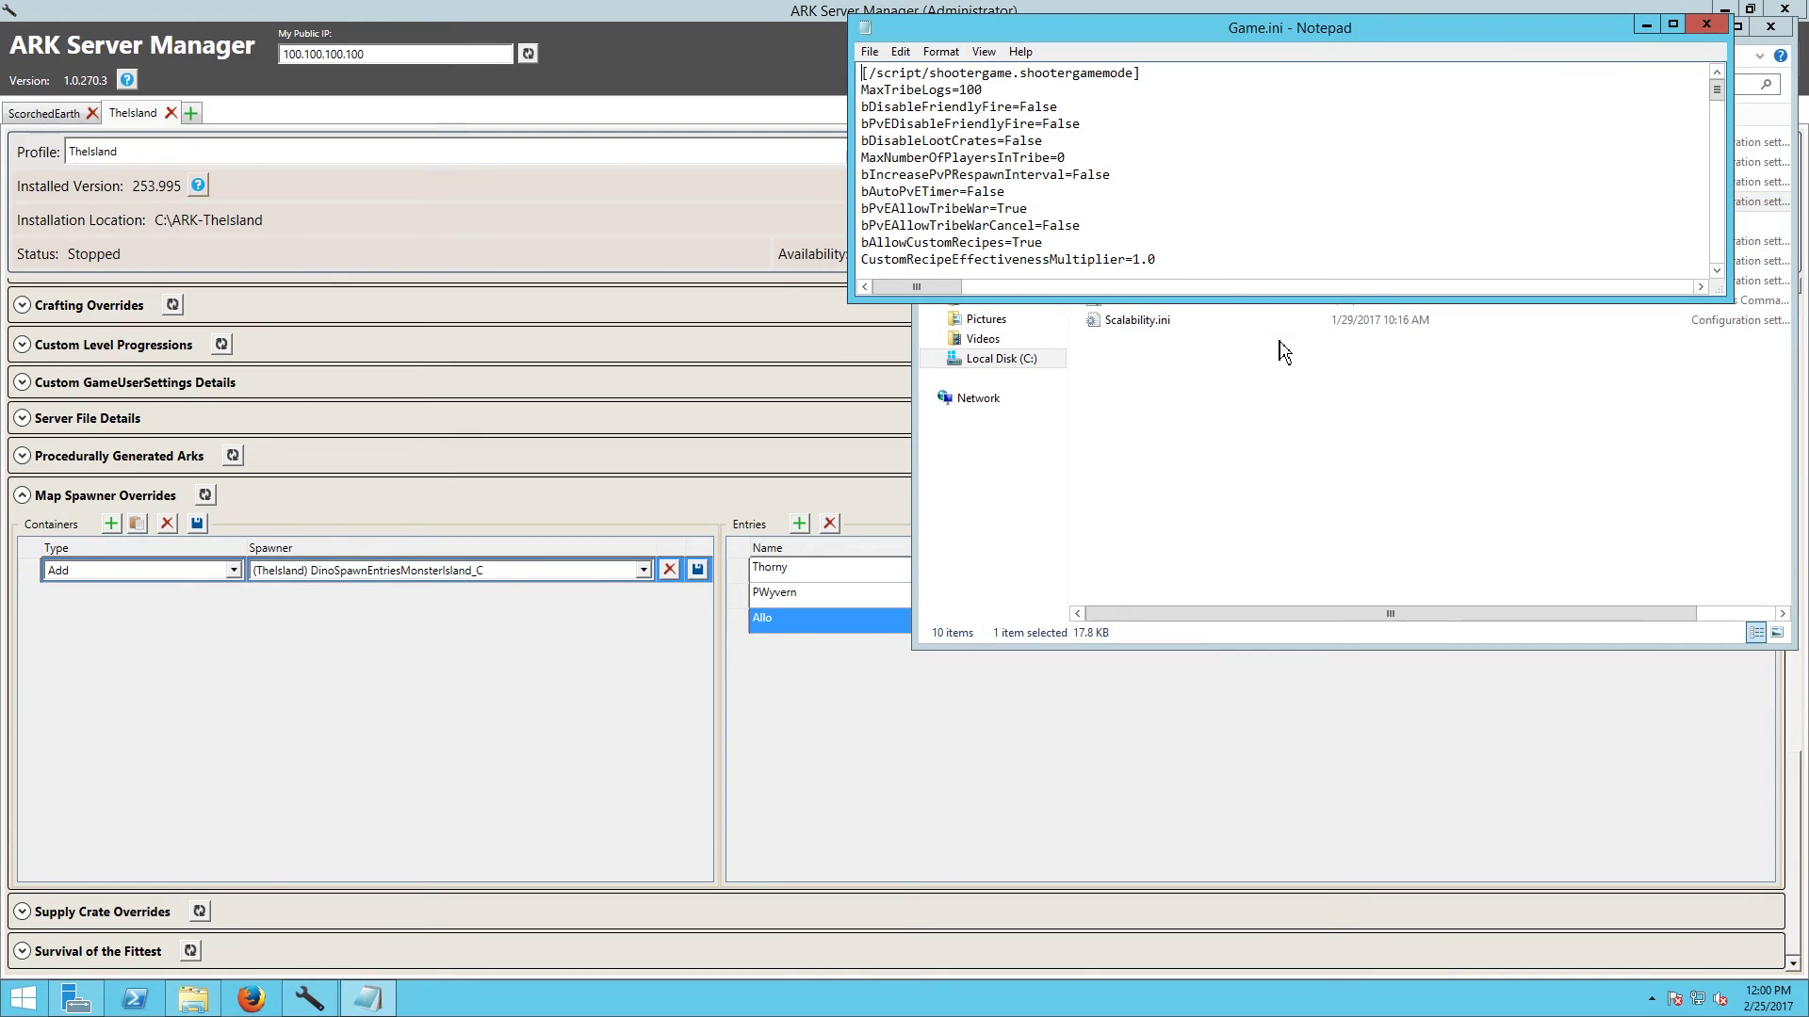
pyautogui.doubleClick(1577, 43)
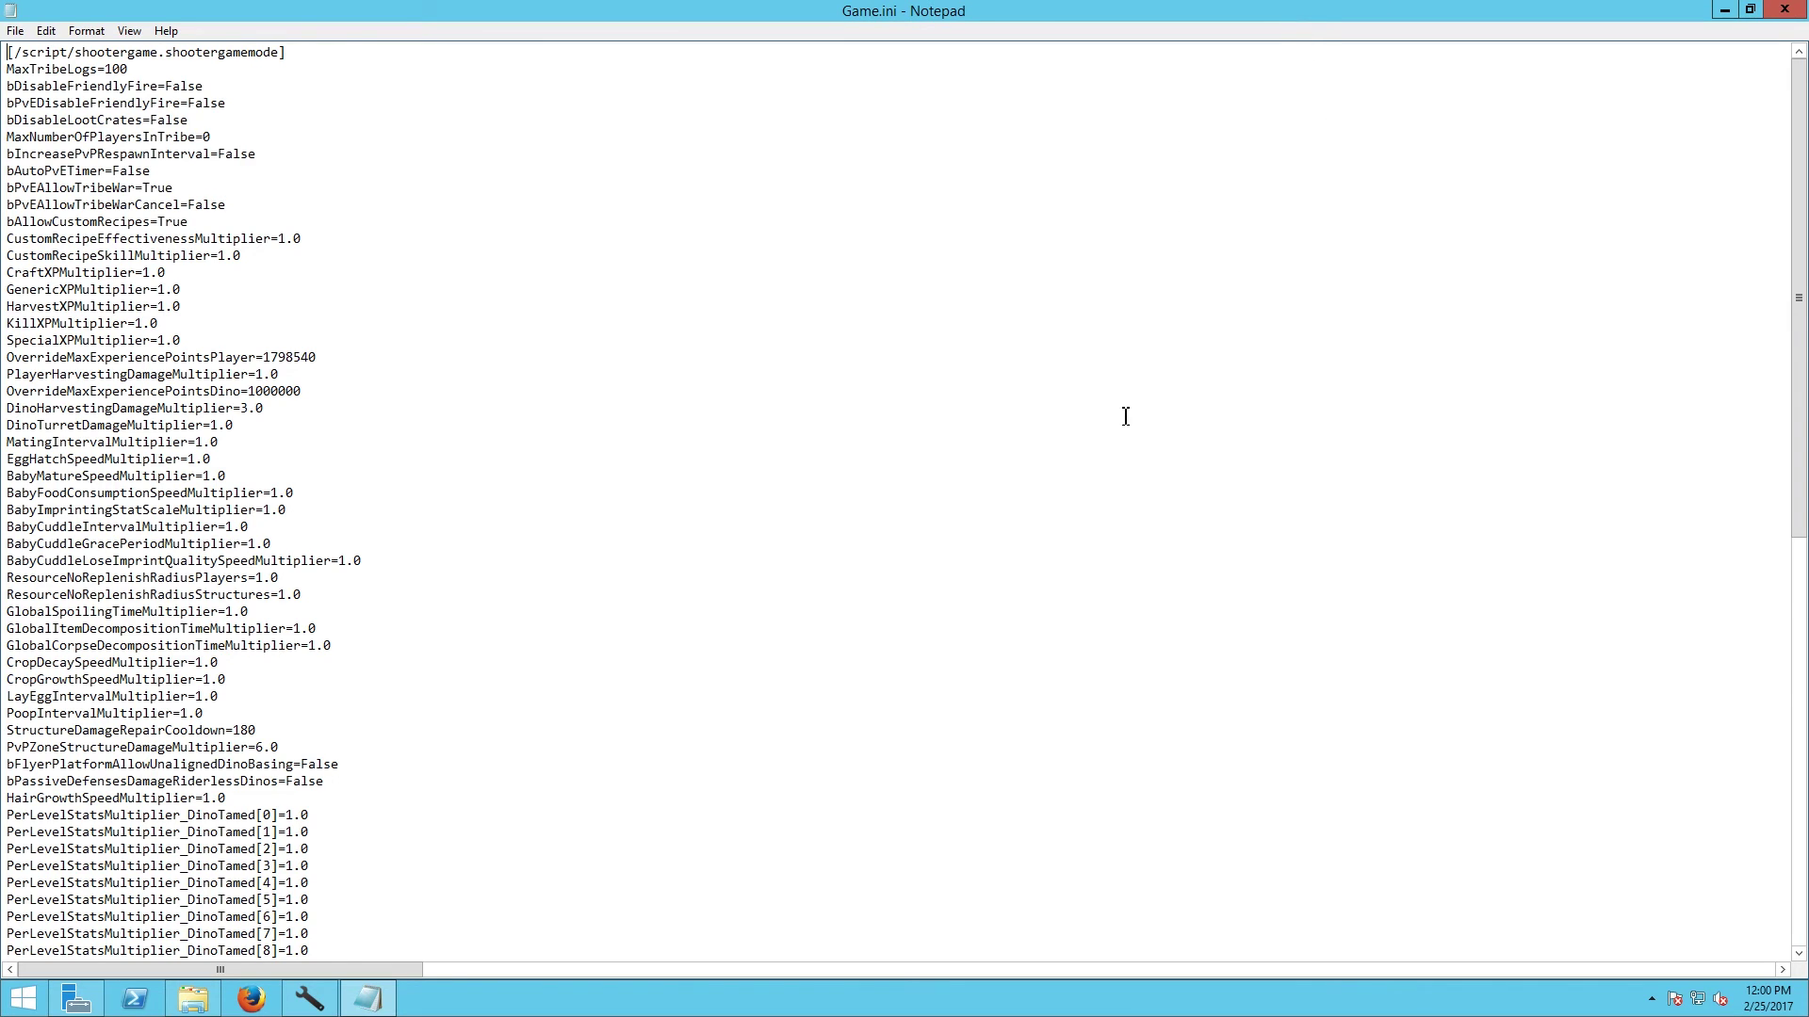
# Step: Examine the ConfigAddNPCSpawnEntriesContainer line in Game.ini for the spawner entries and limits, and close the file and its folder window
pyautogui.scroll(-18, 1131, 443)
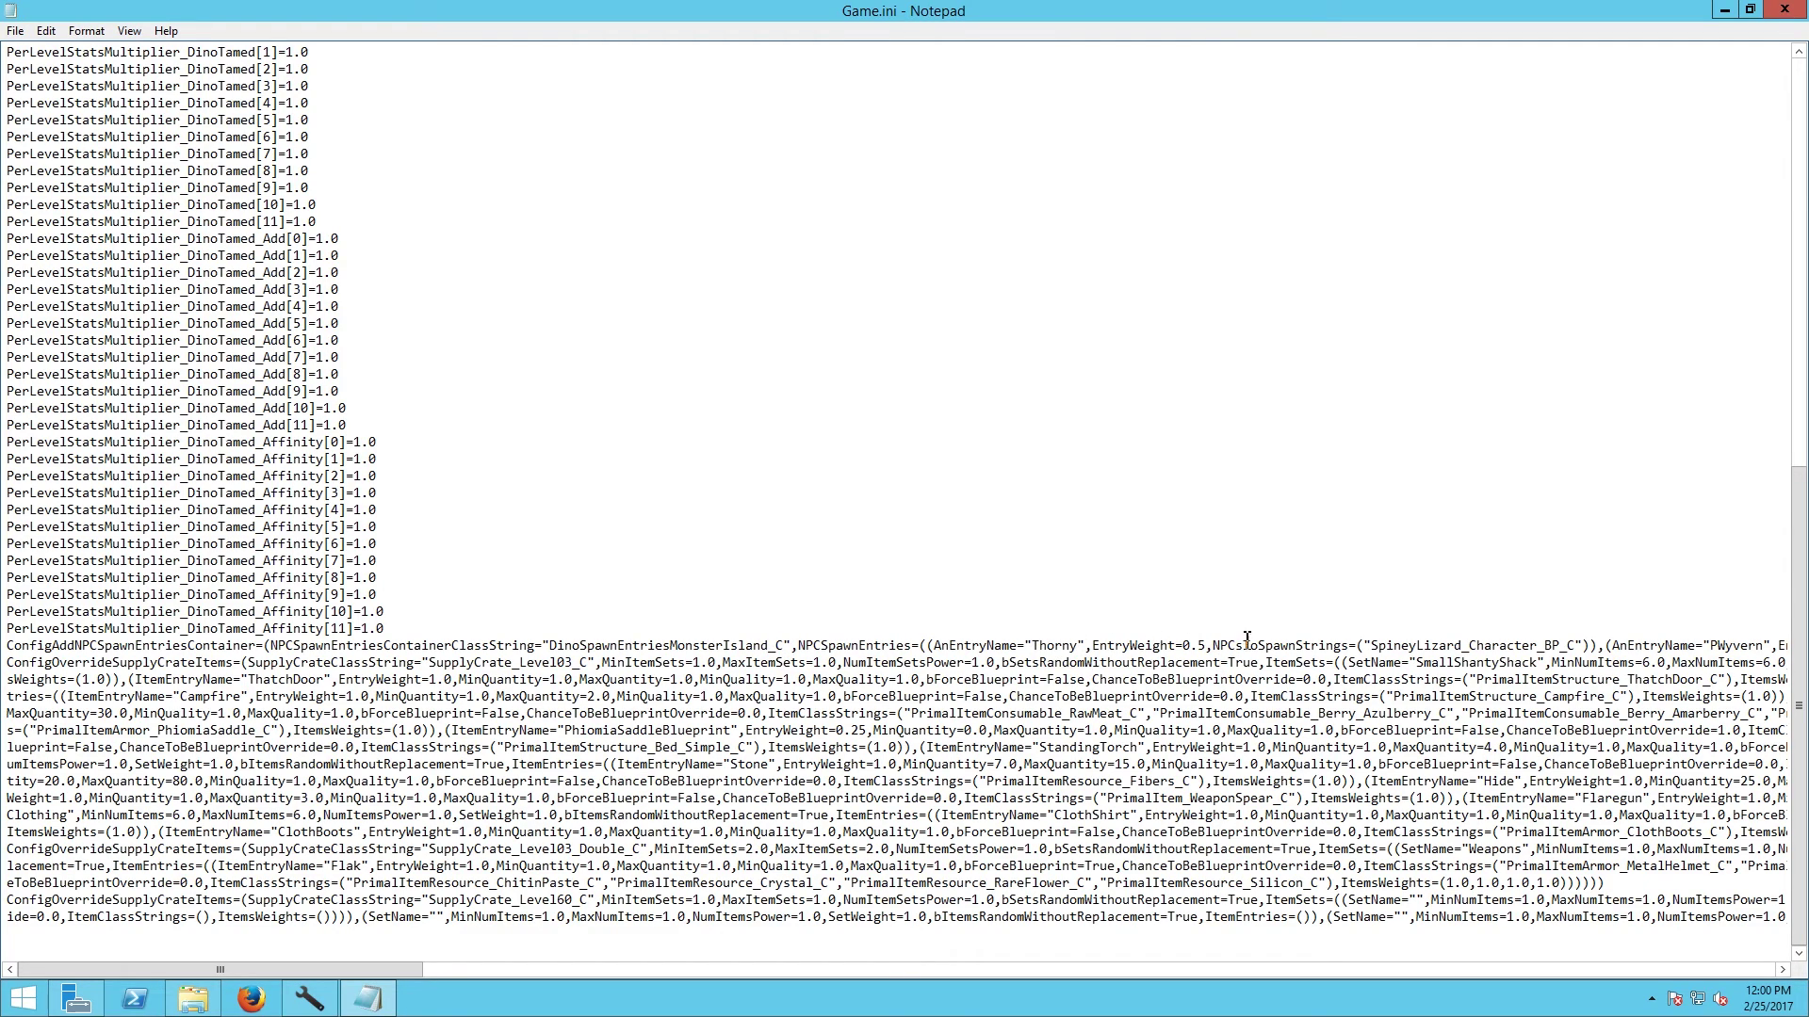
pyautogui.moveTo(1381, 648); pyautogui.dragTo(1578, 640)
pyautogui.click(1353, 650)
pyautogui.moveTo(1372, 646); pyautogui.dragTo(1579, 646)
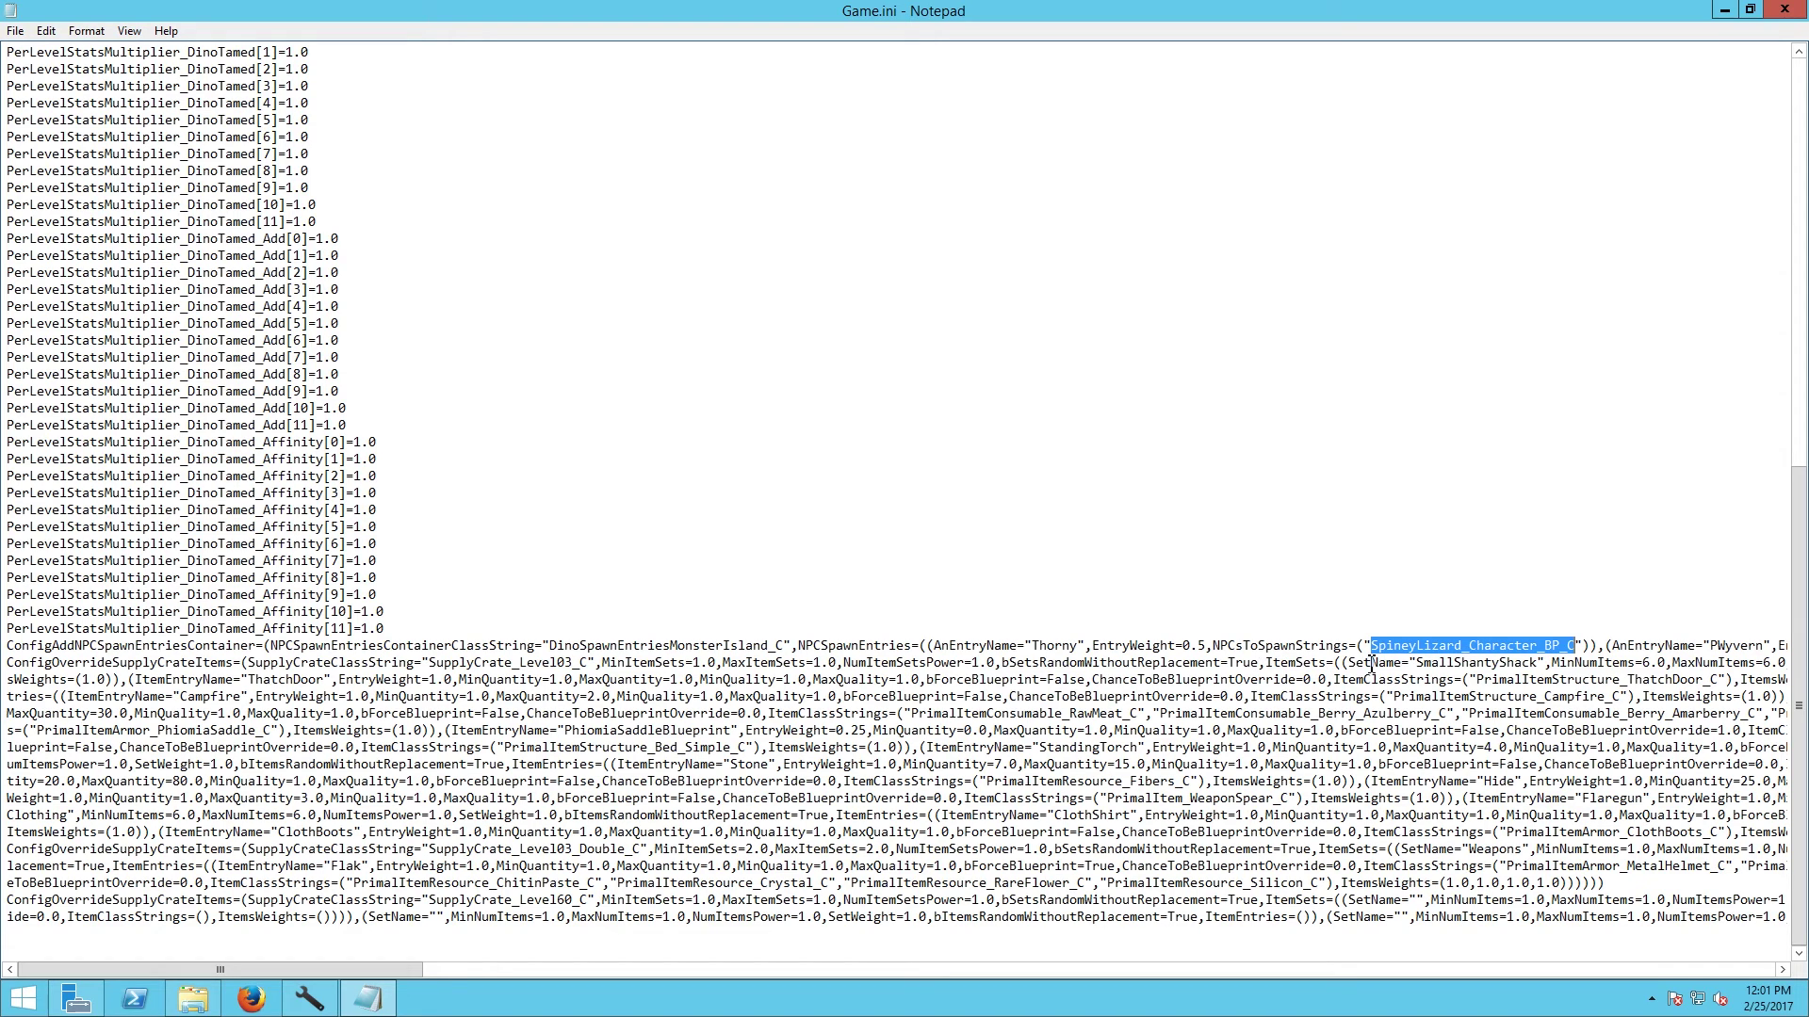
pyautogui.moveTo(10, 662); pyautogui.dragTo(942, 900)
pyautogui.click(1216, 426)
pyautogui.moveTo(1352, 639); pyautogui.dragTo(1771, 646)
pyautogui.click(1763, 646)
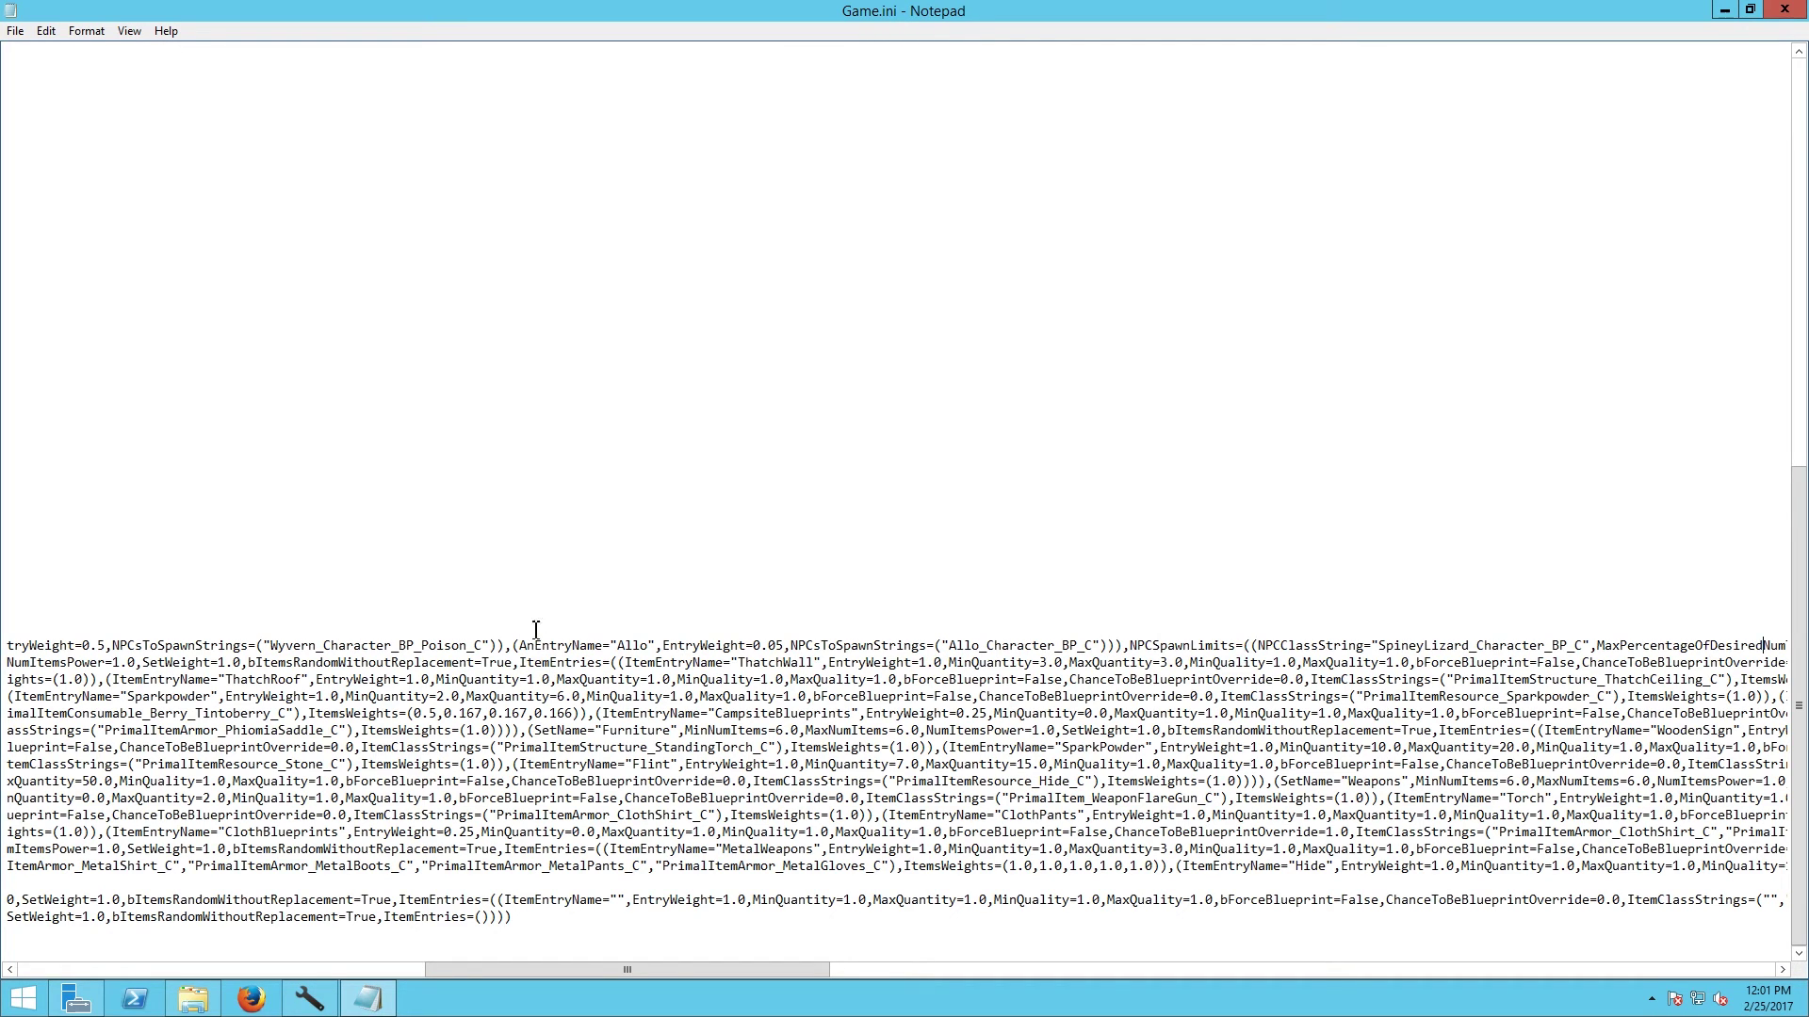
pyautogui.press('Home')
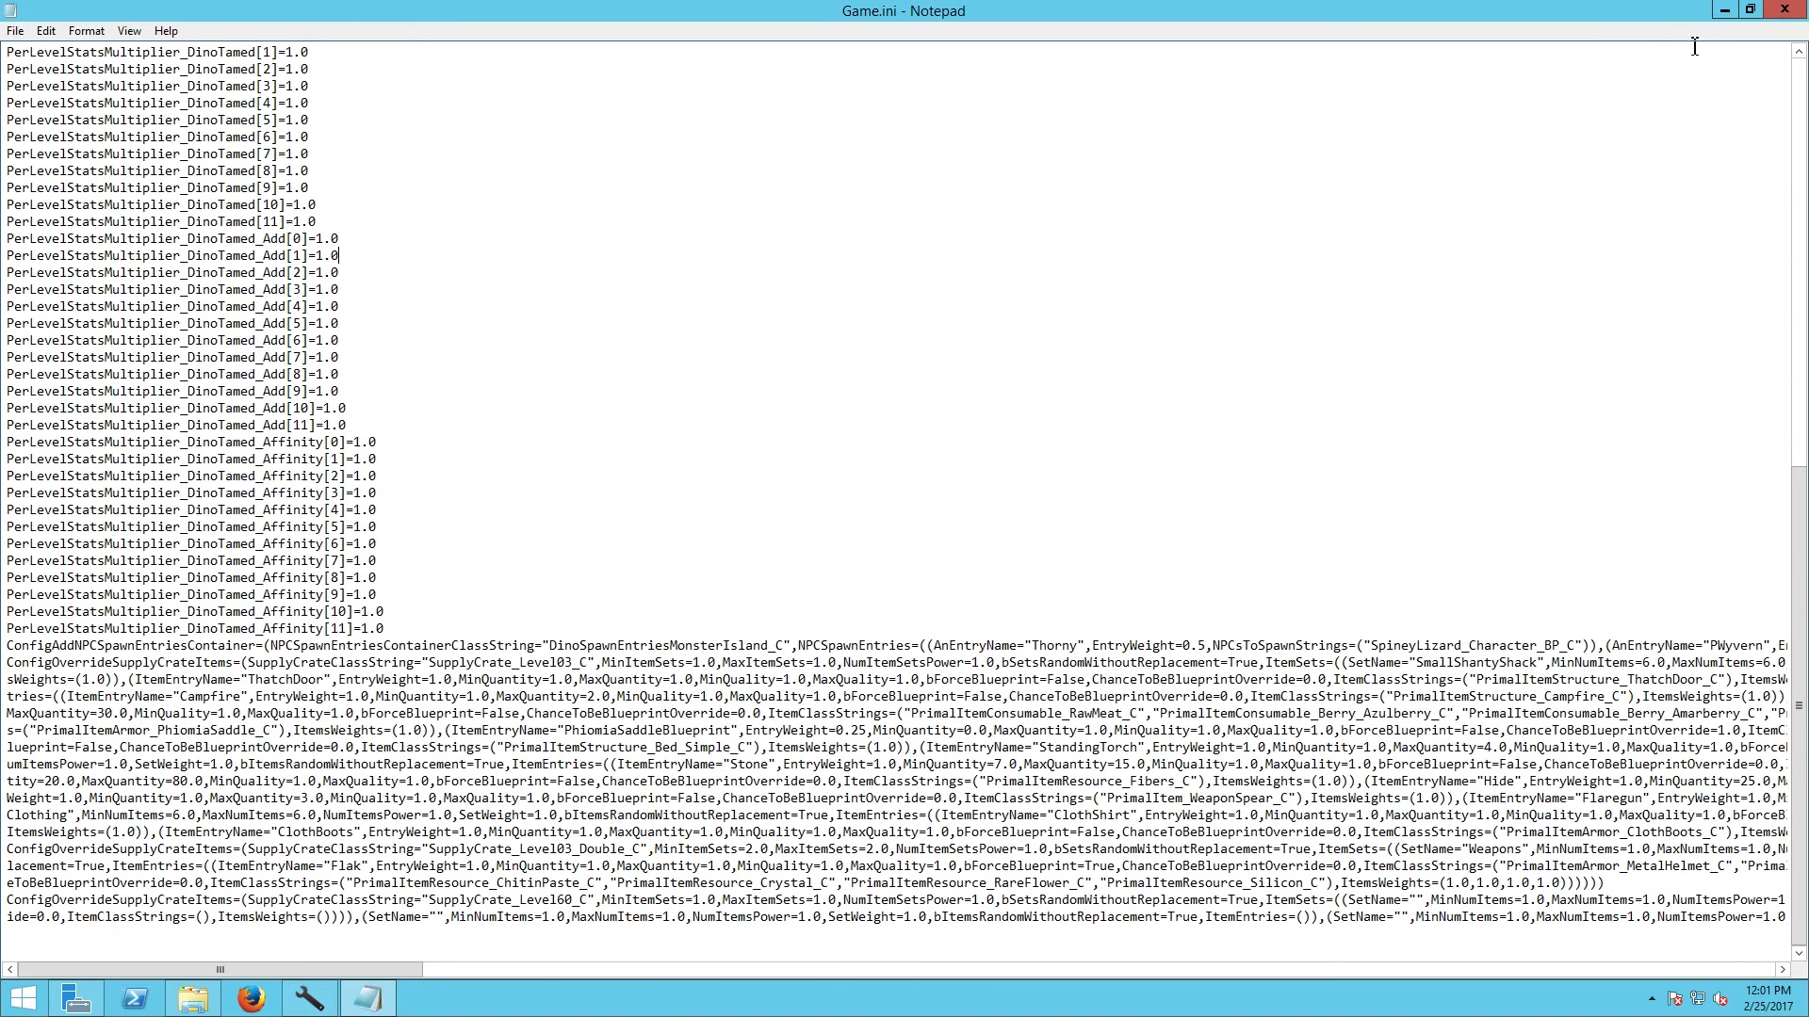
pyautogui.click(1784, 10)
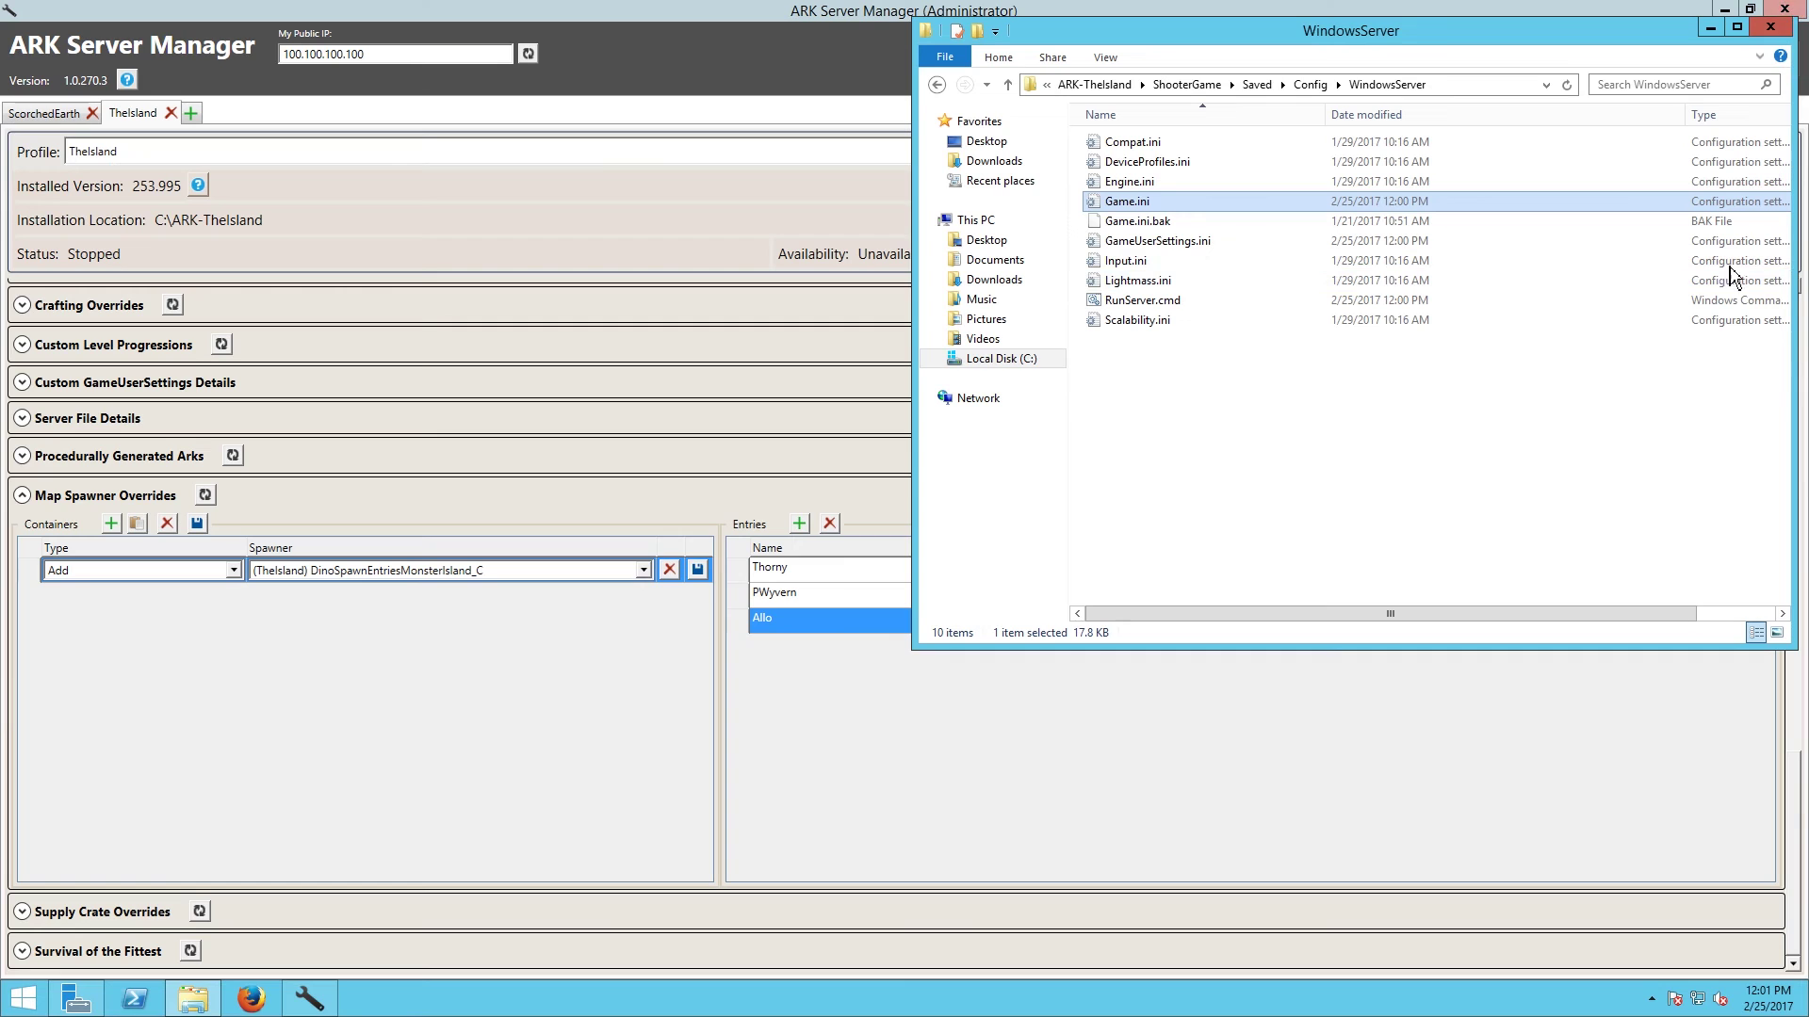
pyautogui.click(1771, 28)
# Step: Start TheIsland server and minimize the server manager window
pyautogui.click(1666, 248)
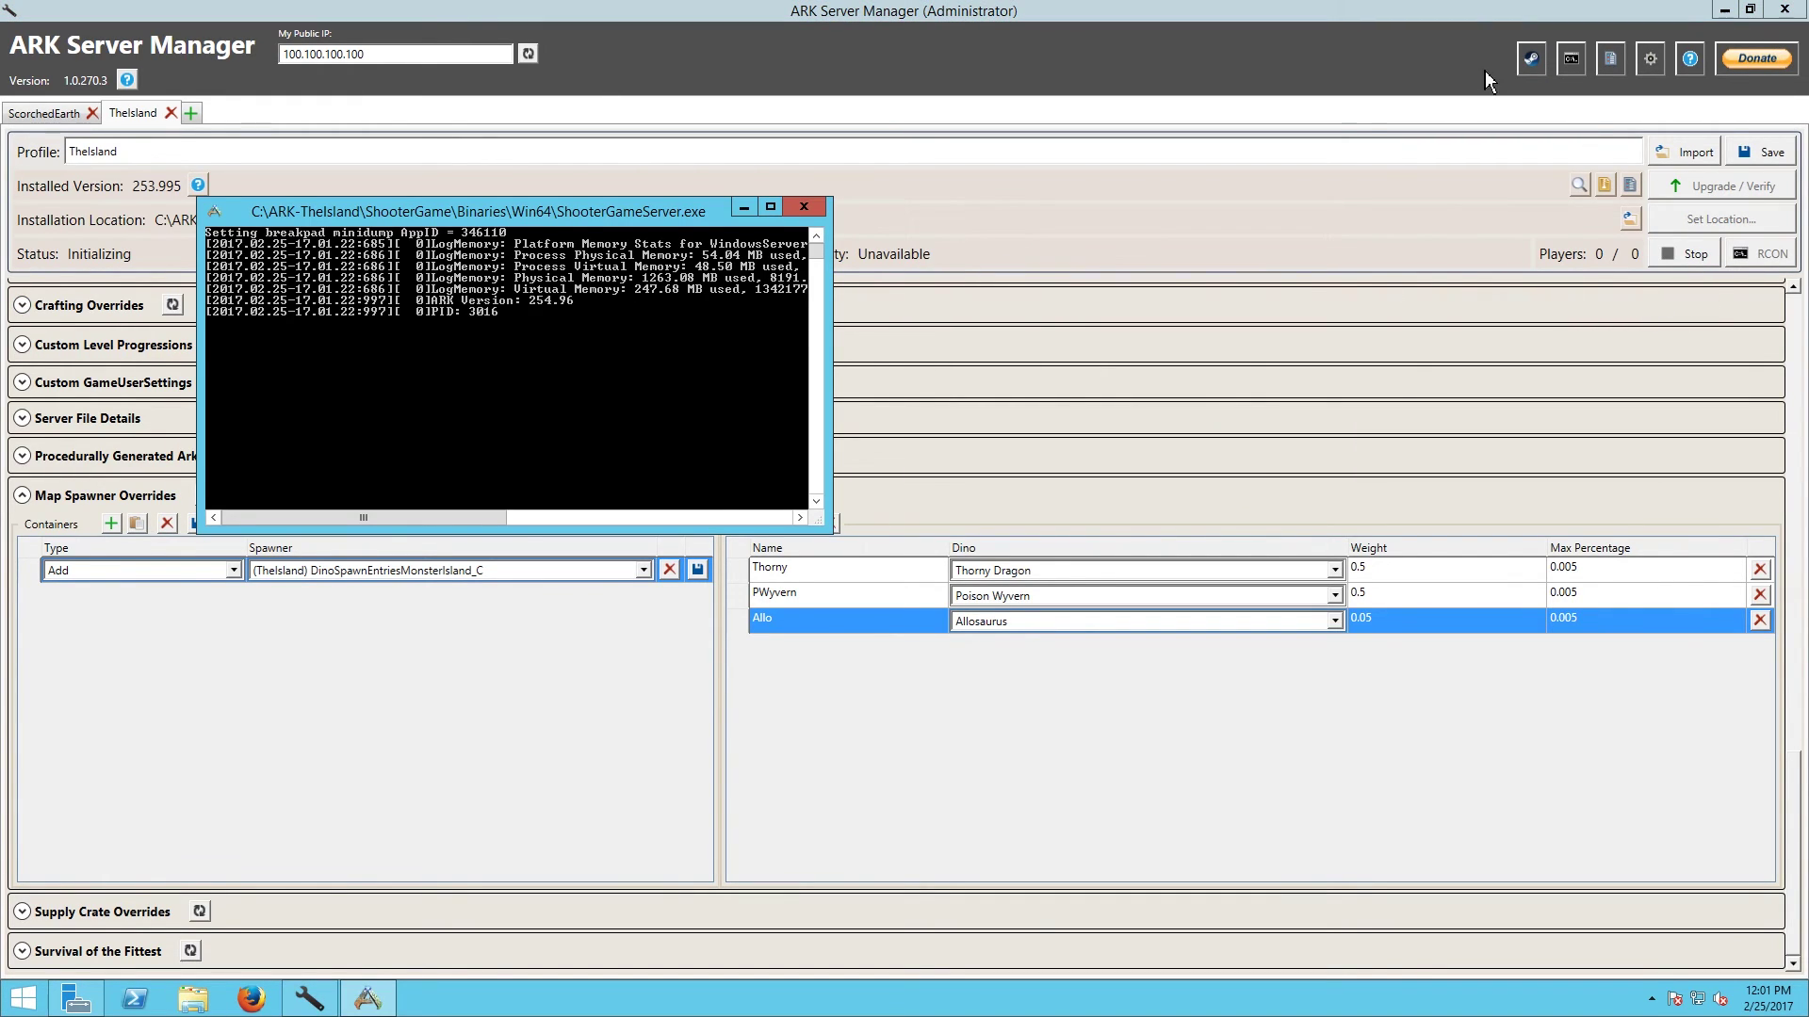
pyautogui.click(1725, 10)
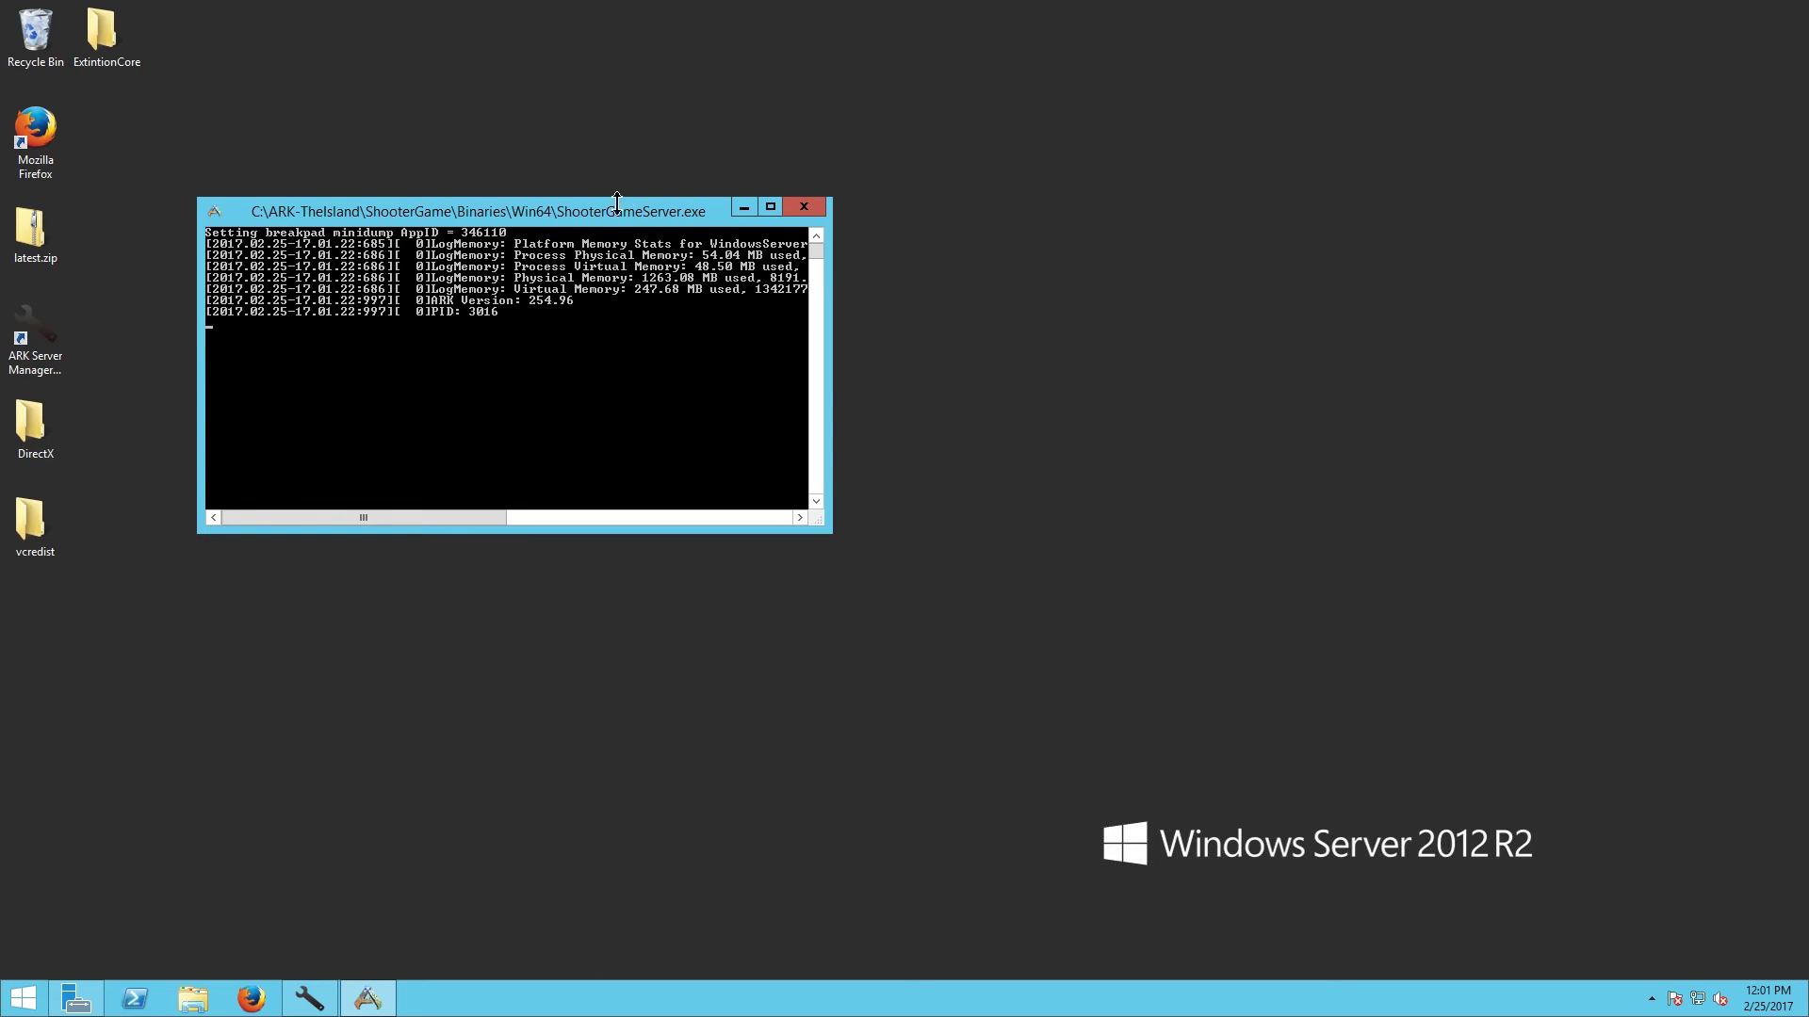